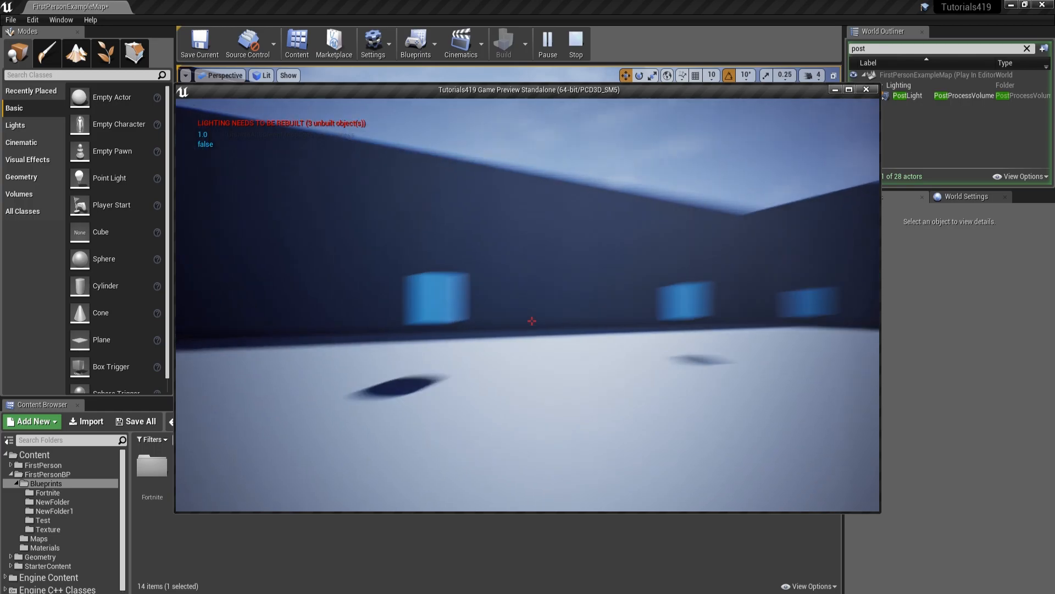
Step: Stop the game preview and look over the ScanMaterial node graph
key("d")
key("Escape")
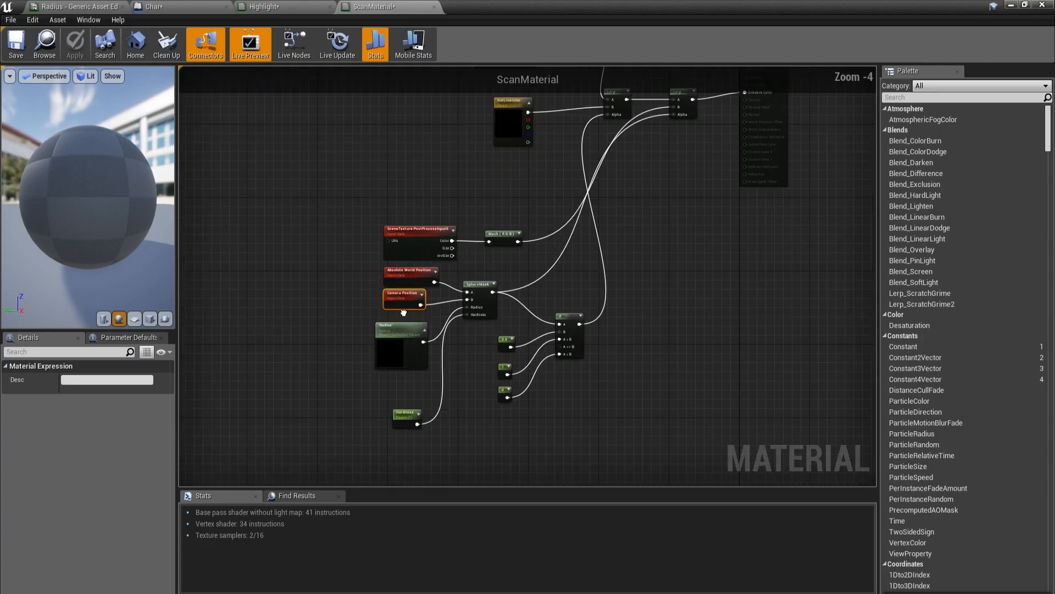
scroll(372, 338, "down", 2)
right_click_drag(371, 337, 371, 338)
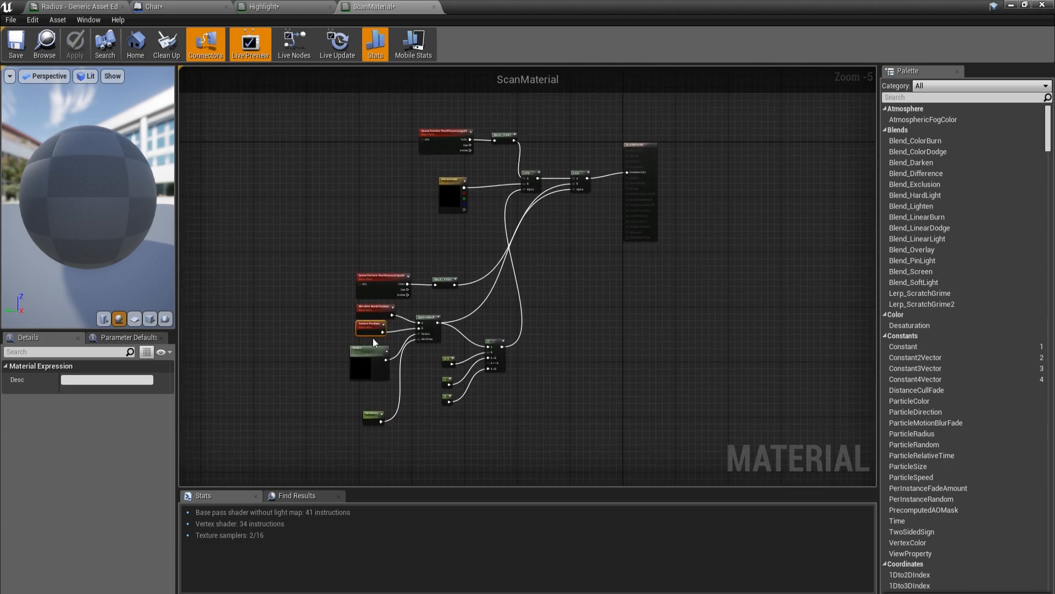
Step: Open the Highlight material and look over its node graph
left_click(257, 5)
scroll(463, 178, "down", 5)
right_click_drag(481, 189, 443, 273)
scroll(728, 217, "up", 1)
scroll(737, 217, "down", 1)
scroll(422, 229, "up", 4)
Step: Examine the Char blueprint's event graph and the scalar parameters of the Radius parameter collection
left_click(155, 6)
scroll(438, 212, "down", 2)
scroll(448, 290, "up", 2)
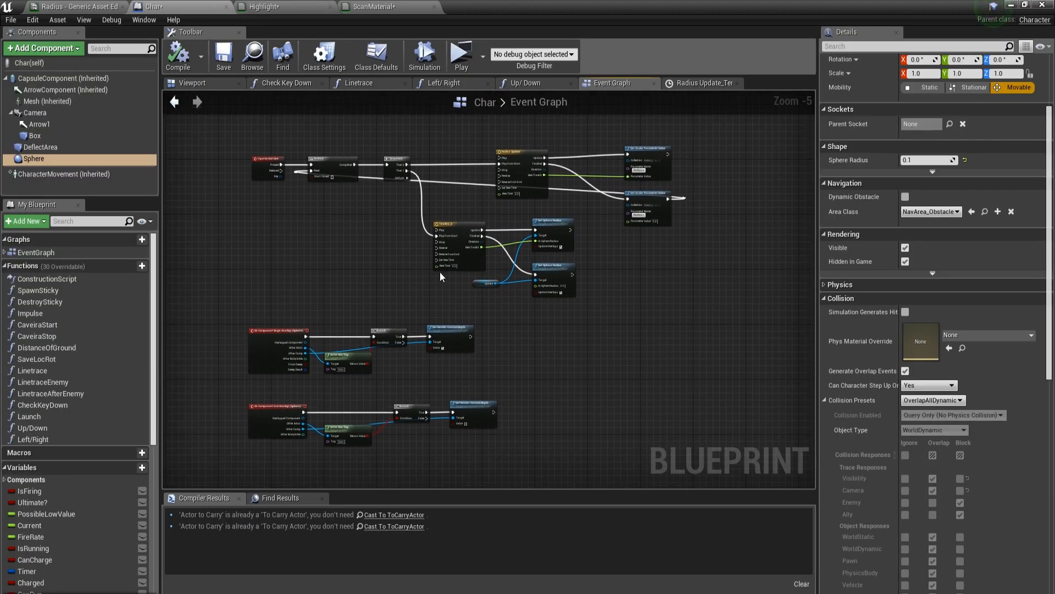
left_click(77, 7)
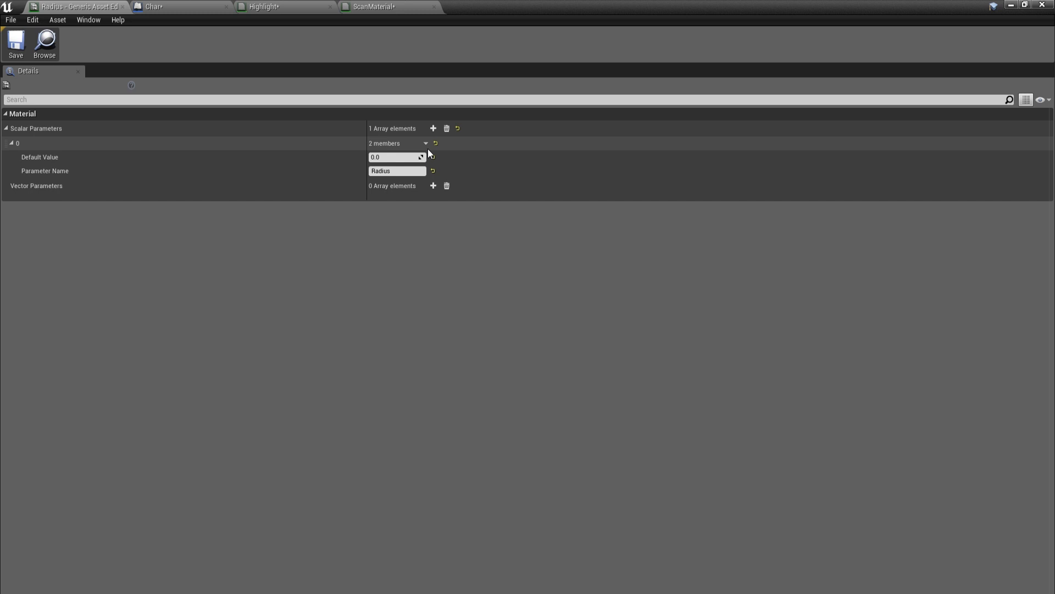
left_click(178, 7)
left_click(88, 6)
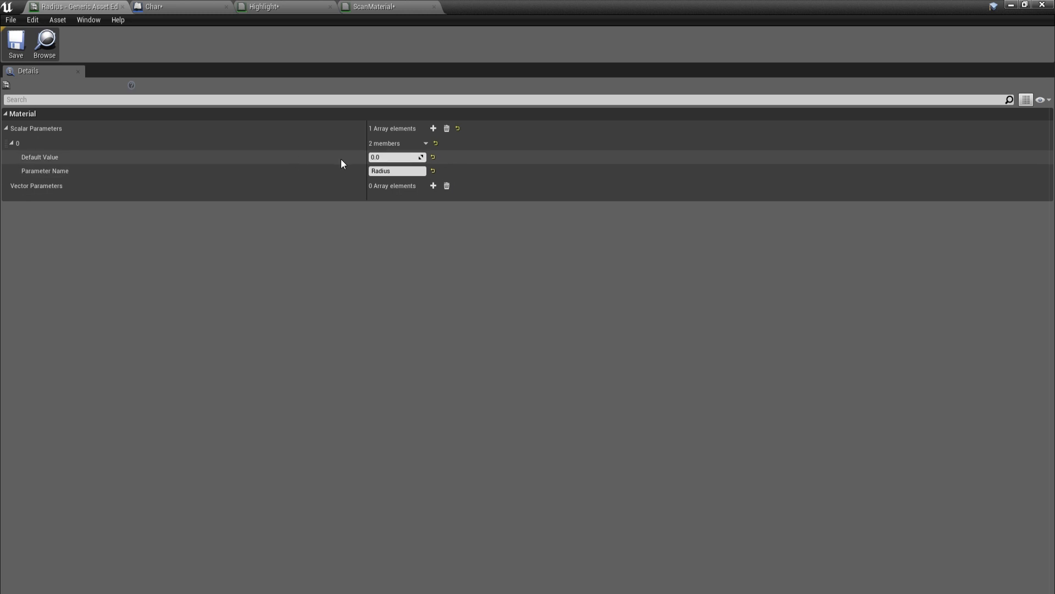
left_click(207, 8)
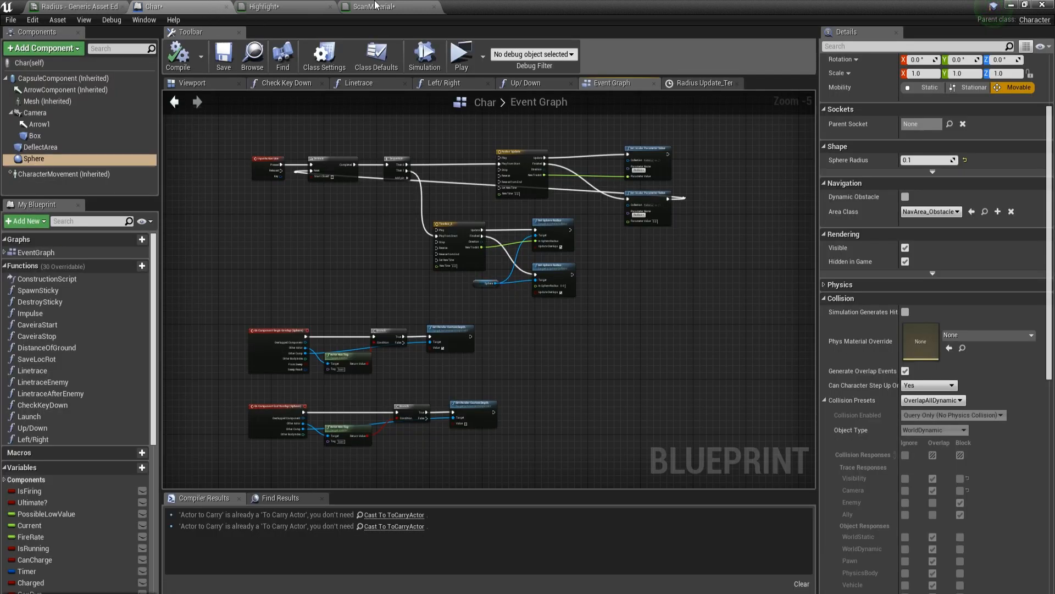
Step: Inspect the SphereMask node and its position, radius and hardness inputs in ScanMaterial
left_click(374, 7)
scroll(470, 231, "up", 3)
right_click_drag(463, 454, 602, 195)
scroll(483, 283, "up", 3)
left_click(575, 247)
right_click_drag(575, 260, 546, 333)
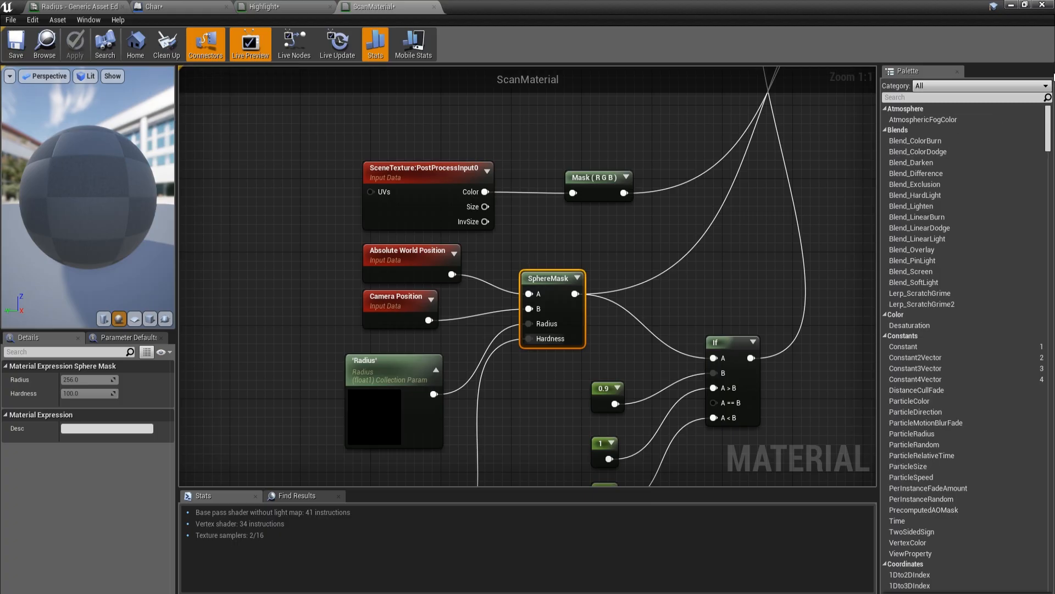
Step: Play the level and trigger the scan effect in front of the cubes to test it
left_click(1013, 5)
left_click(548, 44)
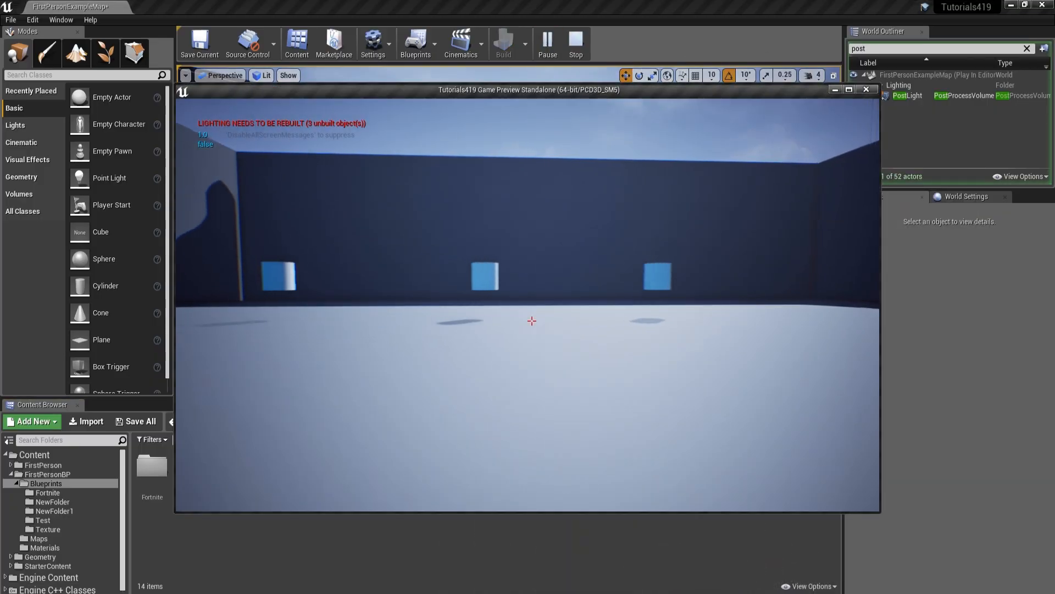
key("w")
key("s")
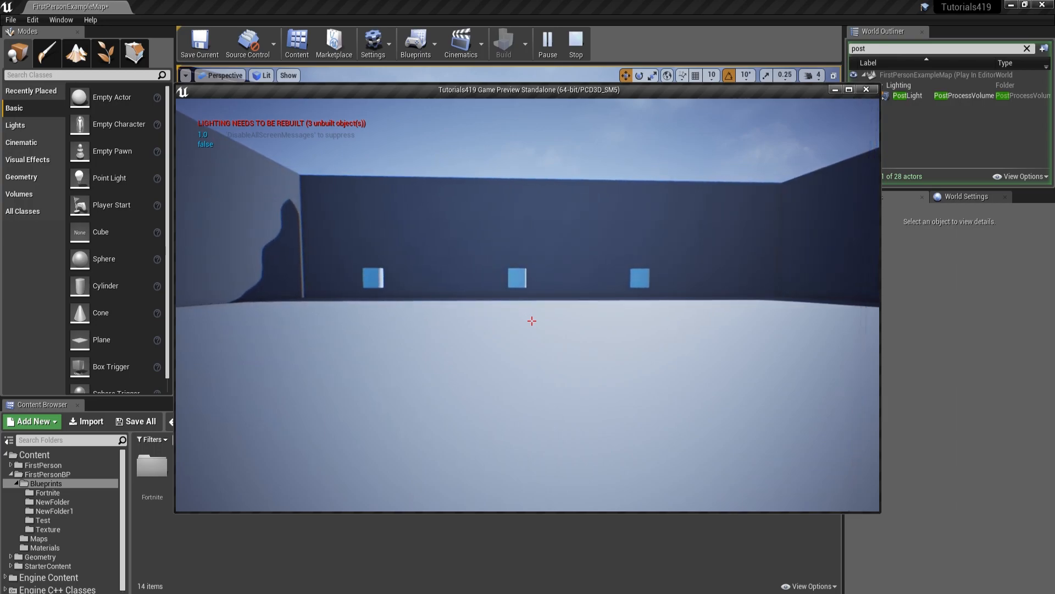
key("w")
key("s")
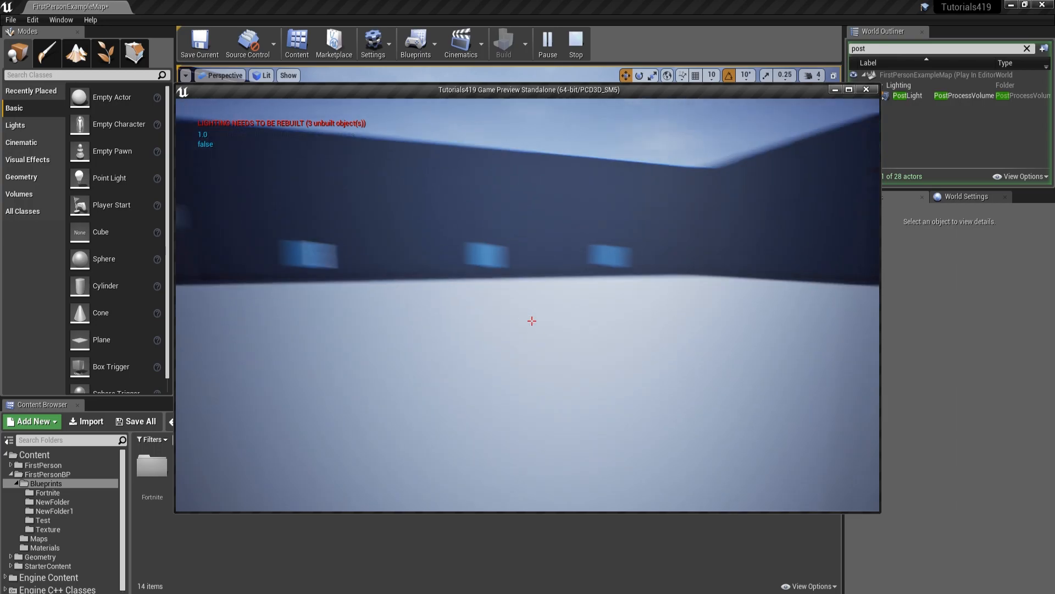
key("e")
key("d")
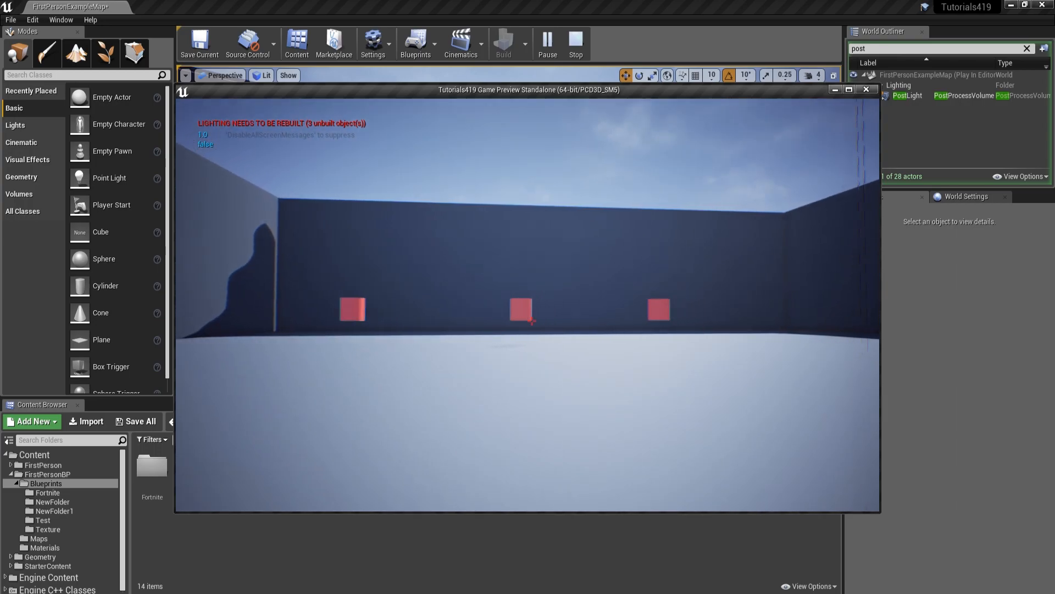
key("w")
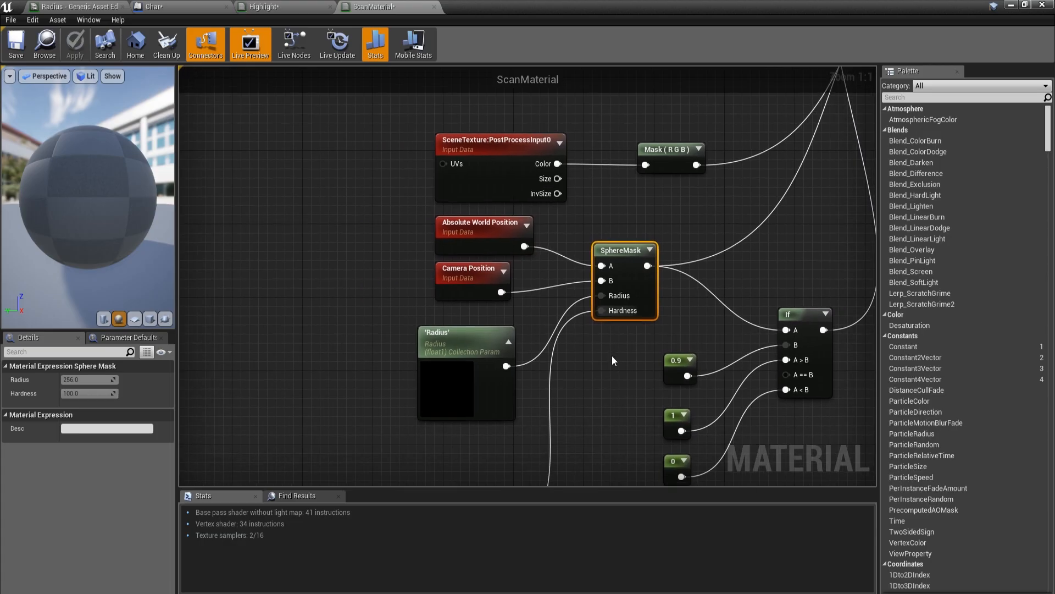
Step: Inspect the Absolute World Position and Camera Position nodes feeding SphereMask in ScanMaterial
left_click(596, 356)
right_click_drag(569, 357, 555, 348)
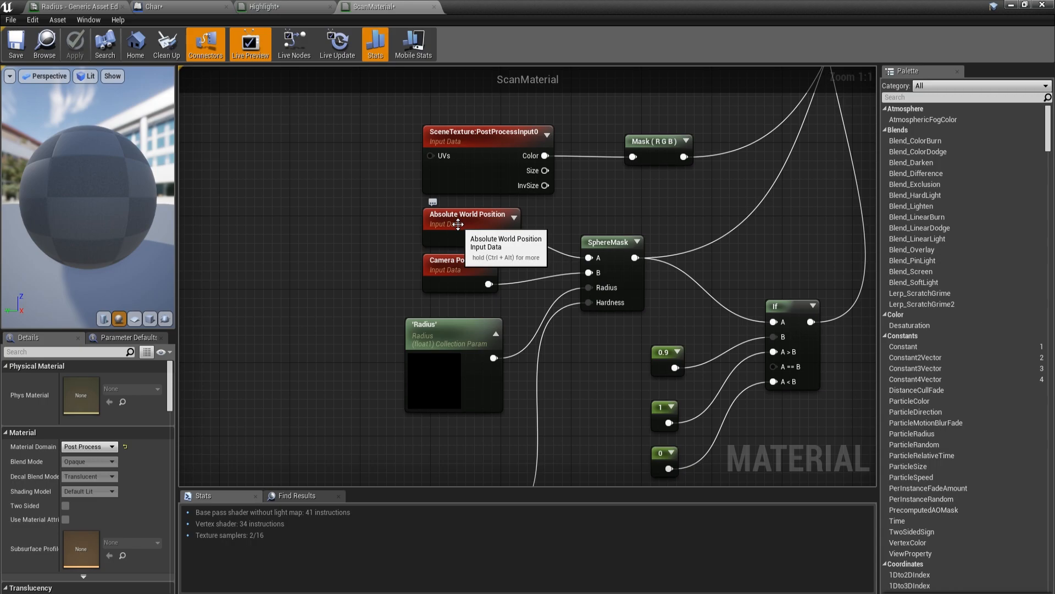
left_click(432, 286)
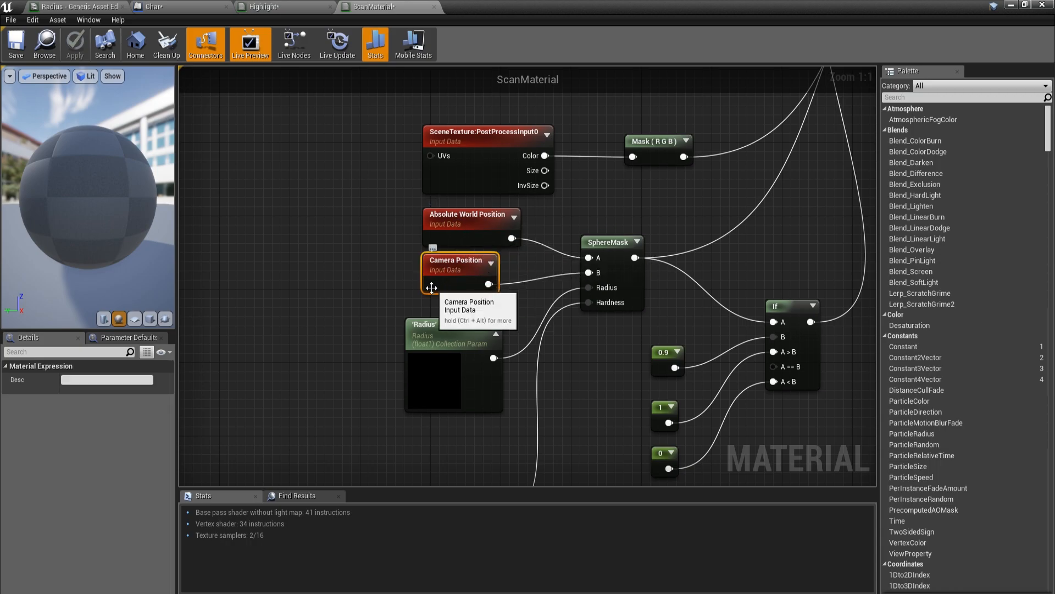
right_click_drag(432, 287, 405, 314)
scroll(405, 313, "down", 1)
scroll(405, 314, "up", 1)
left_click_drag(356, 235, 480, 310)
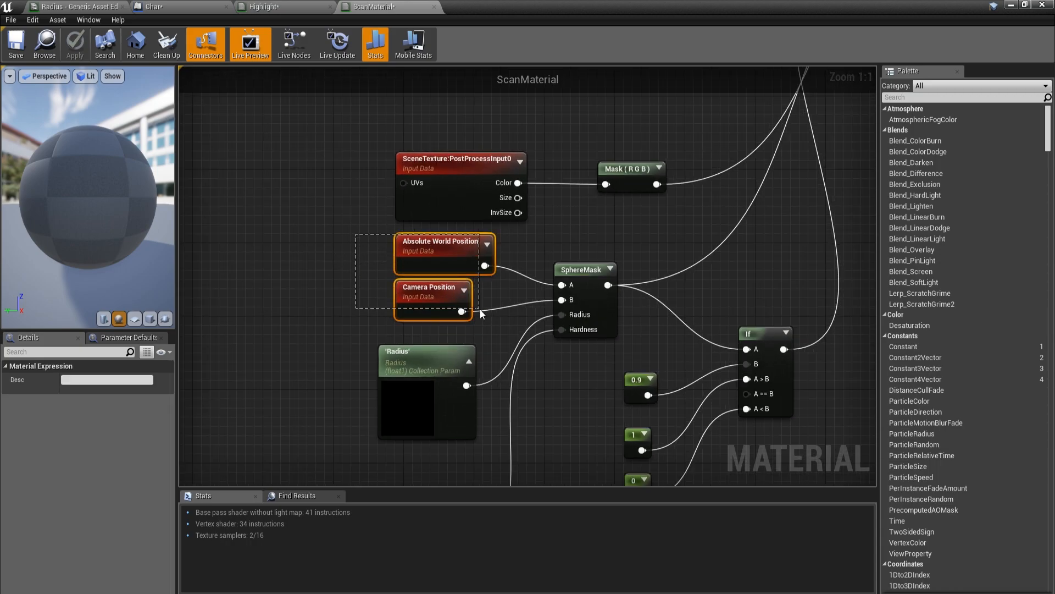
Step: Move the Hardness parameter node up to sit directly beneath the Radius collection node
right_click_drag(397, 251, 432, 133)
scroll(393, 215, "down", 1)
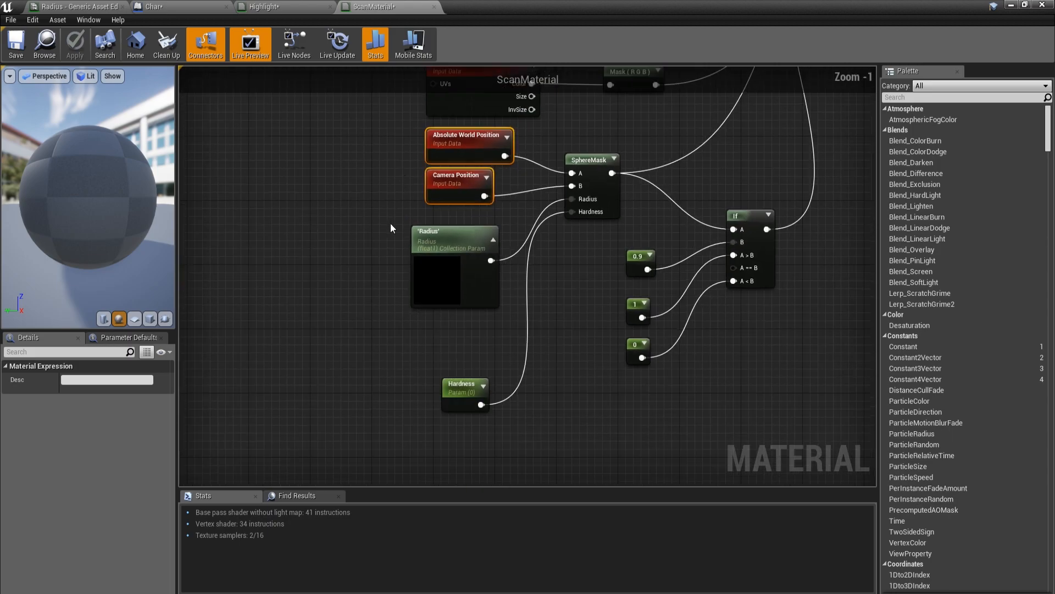
scroll(396, 264, "up", 1)
left_click(451, 305)
left_click_drag(467, 406, 467, 344)
left_click(437, 292)
left_click(463, 356)
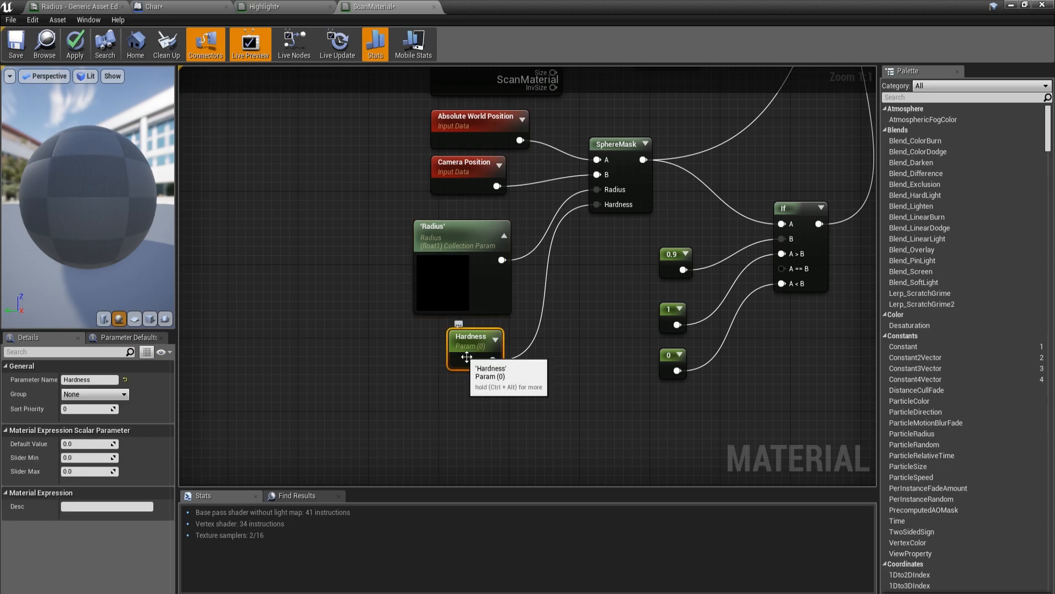
Step: Inspect the Radius node, view the Materials & Textures asset types in the Blueprints folder, and open the Radius parameter collection
right_click_drag(594, 343, 609, 411)
left_click(474, 350)
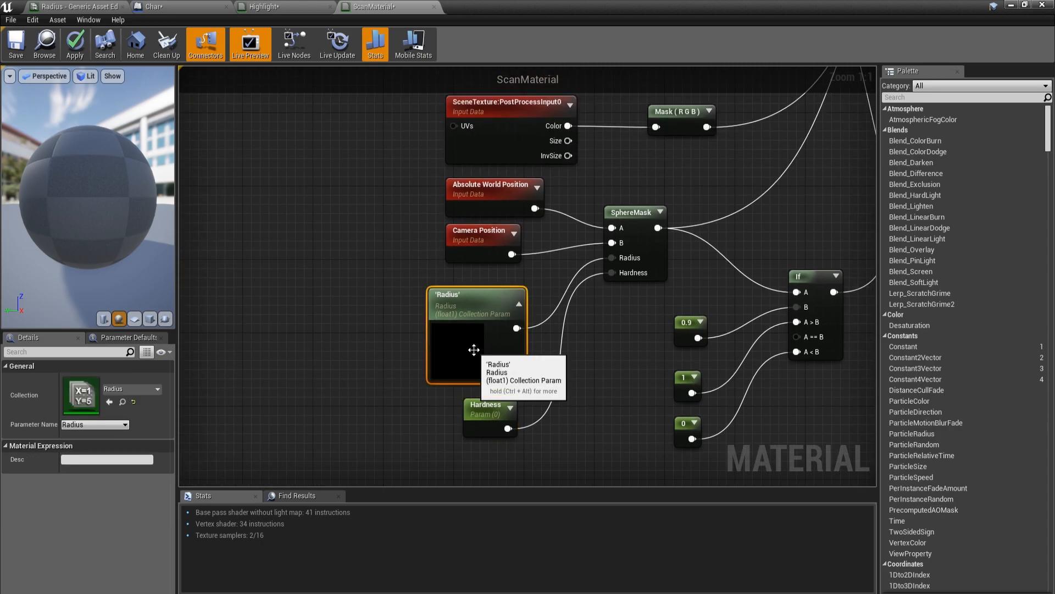
left_click(1011, 4)
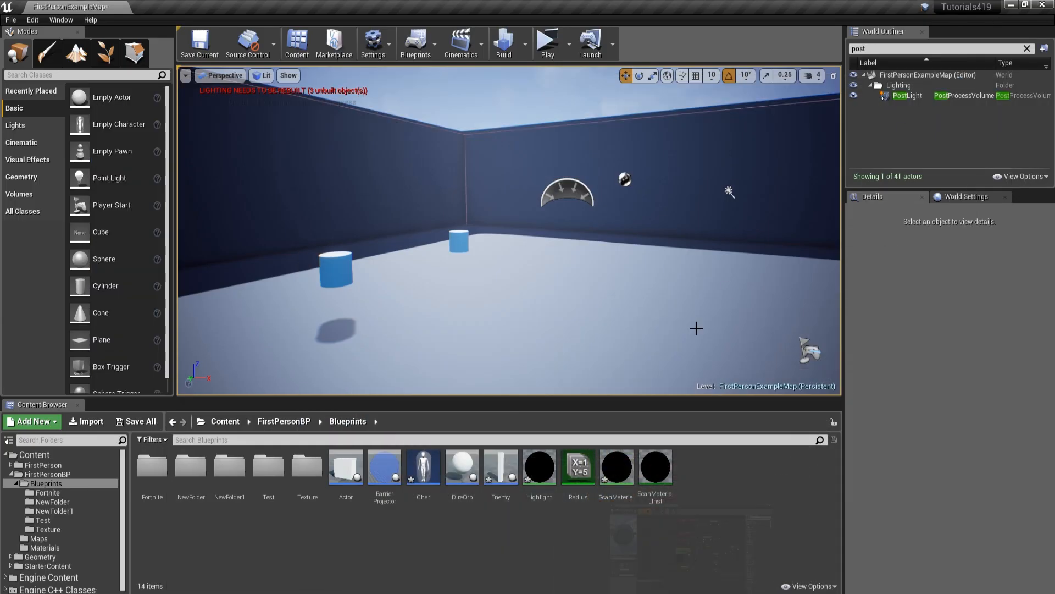
right_click(721, 460)
mouse_move(782, 371)
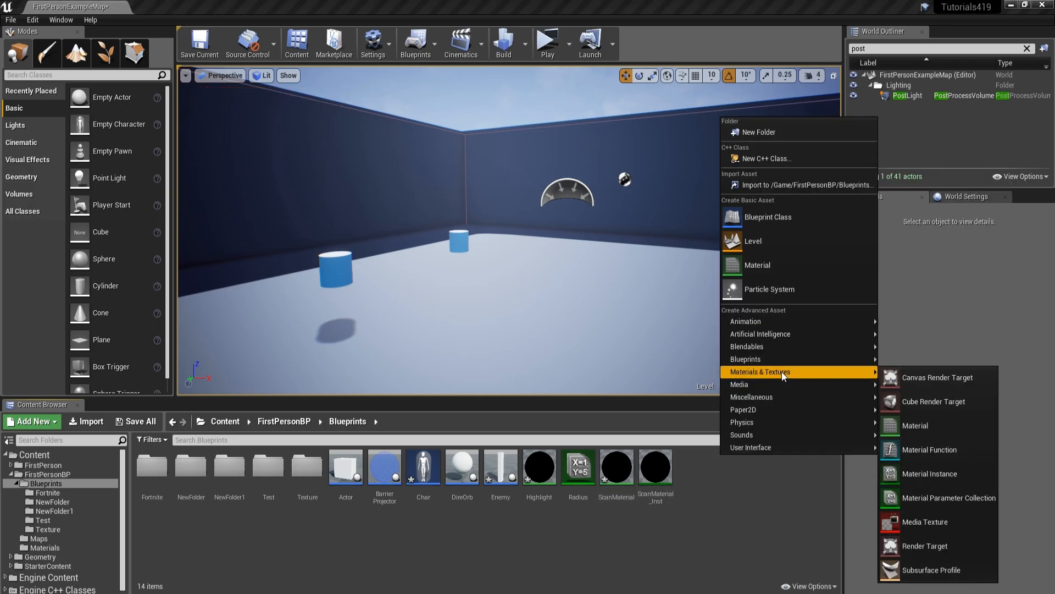
left_click(694, 524)
left_click(583, 467)
double_click(589, 468)
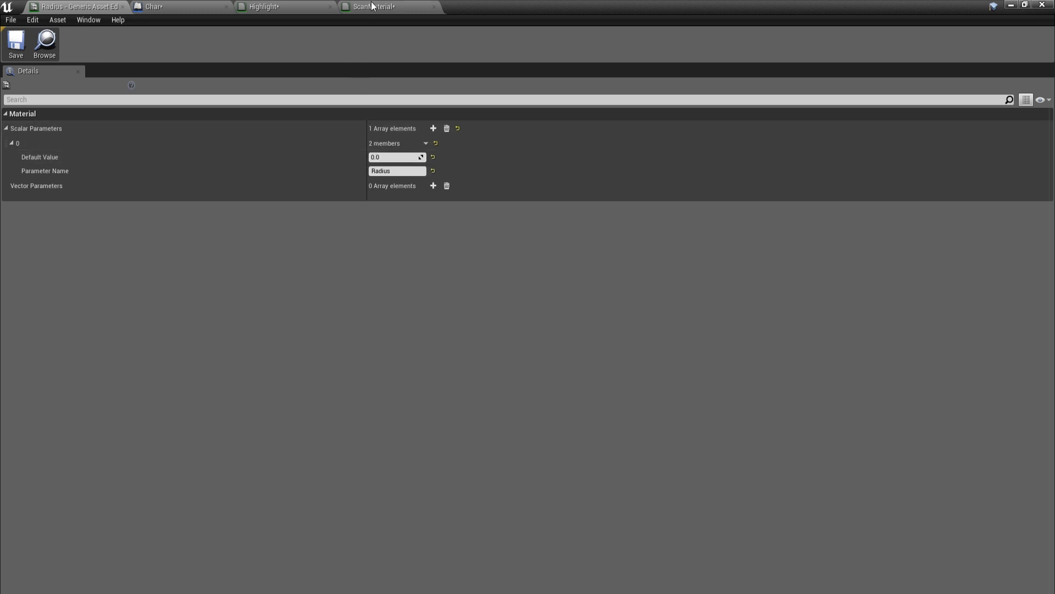
Step: Inspect the Hardness parameter in ScanMaterial and its counterpart in the ScanMaterial_Inst instance
left_click(298, 7)
left_click(374, 7)
scroll(409, 165, "down", 1)
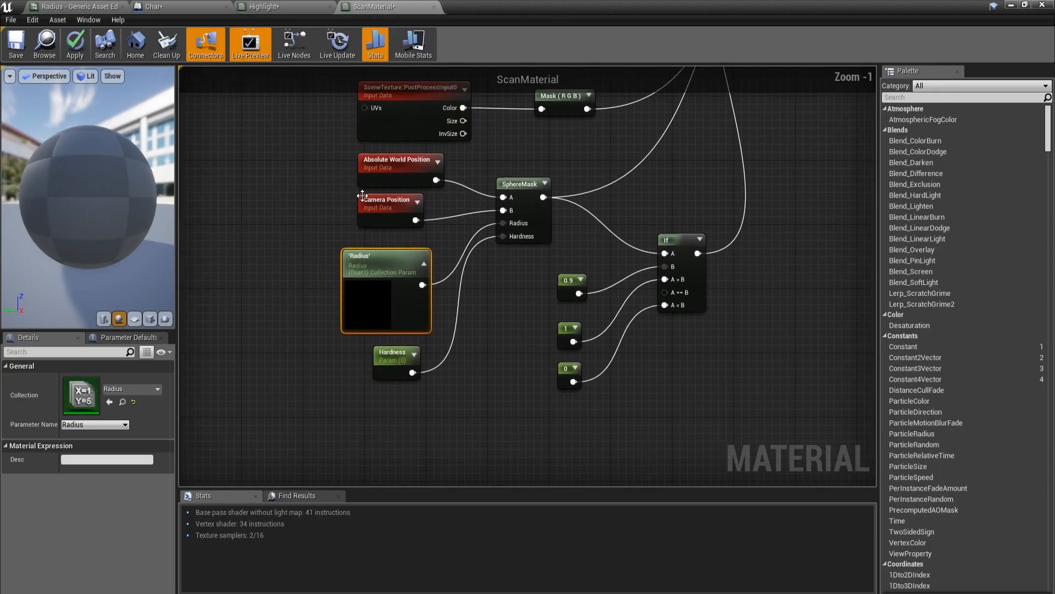
scroll(554, 298, "up", 1)
left_click(452, 352)
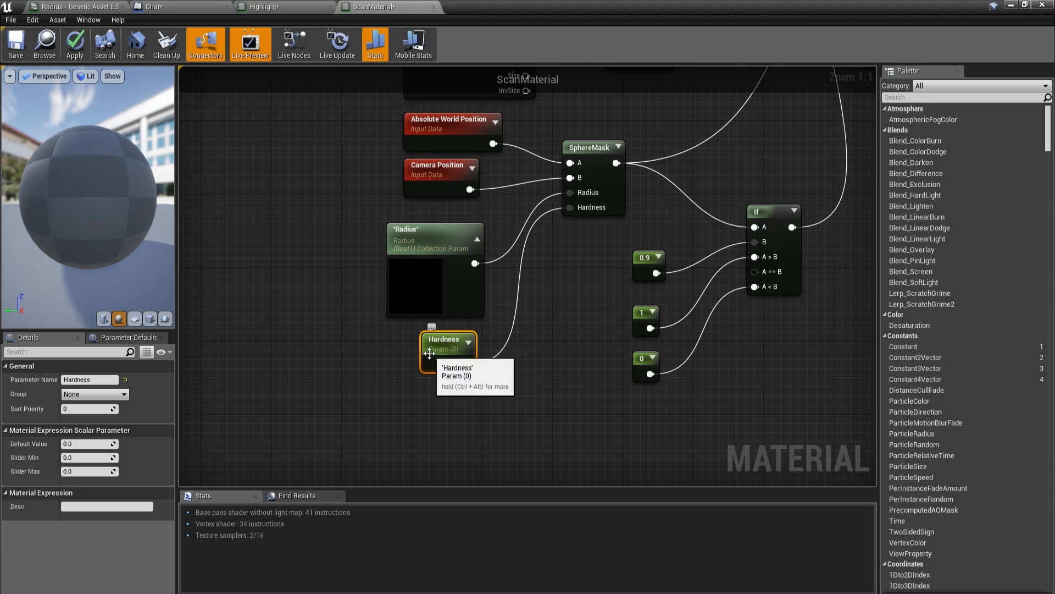
right_click_drag(591, 223, 494, 365)
left_click(1011, 5)
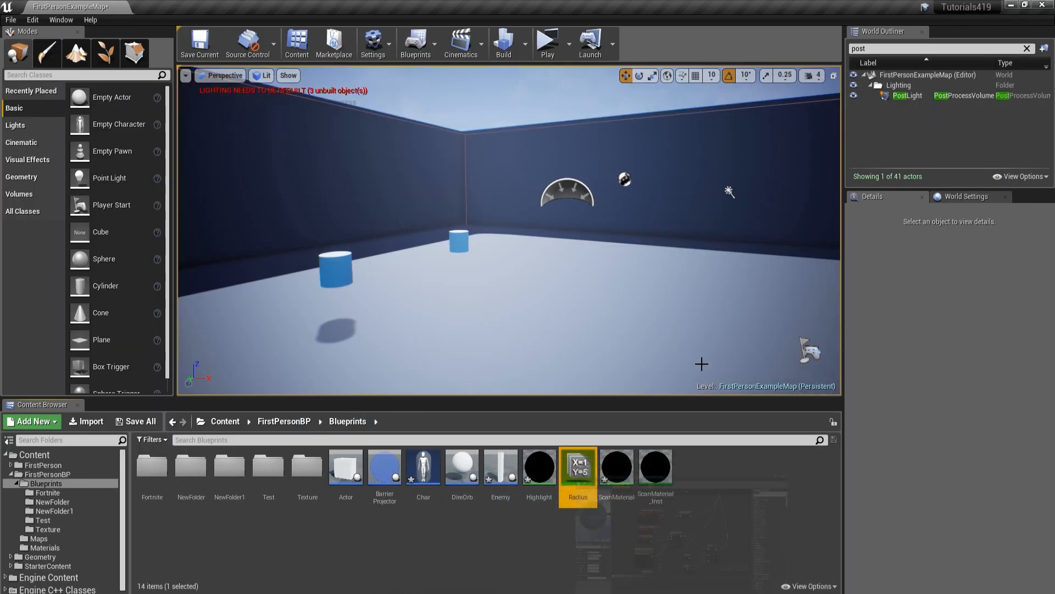
double_click(663, 473)
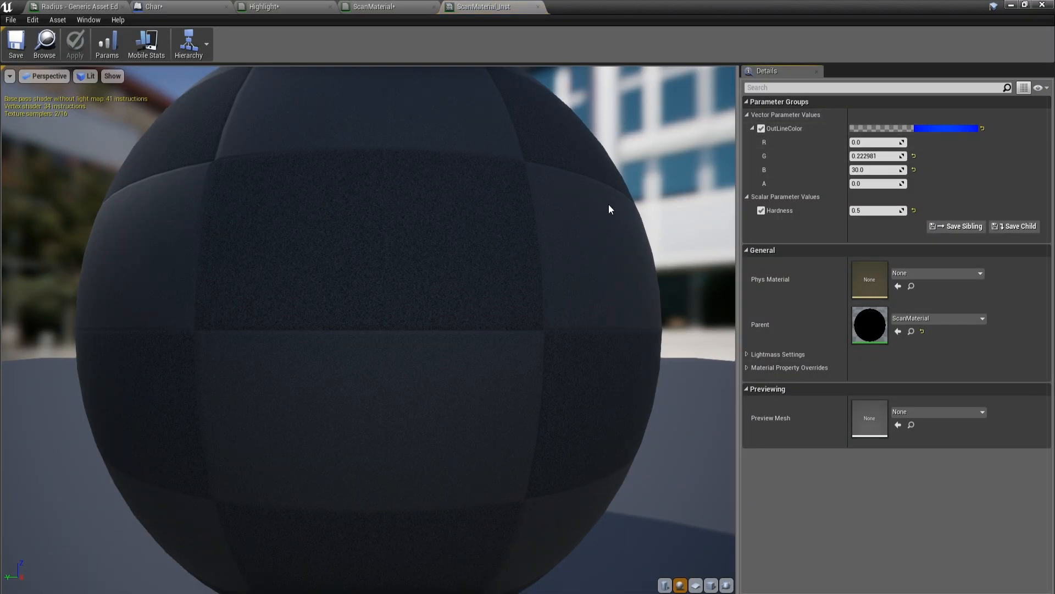
Step: Examine in ScanMaterial how the SphereMask output and the constants feed the If node
left_click(358, 7)
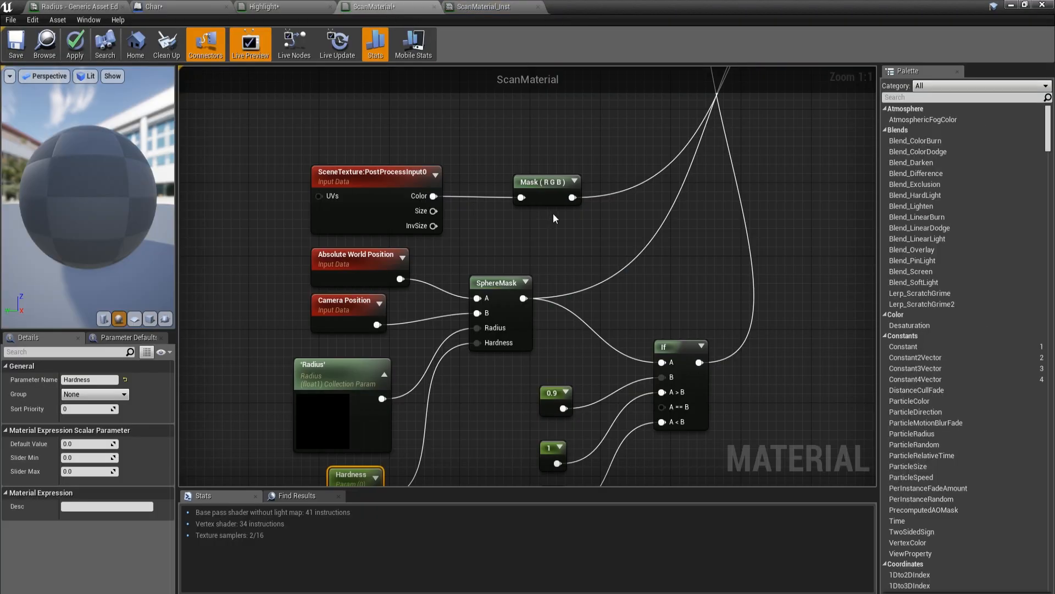
scroll(605, 269, "down", 1)
left_click(606, 268)
right_click_drag(606, 269, 601, 338)
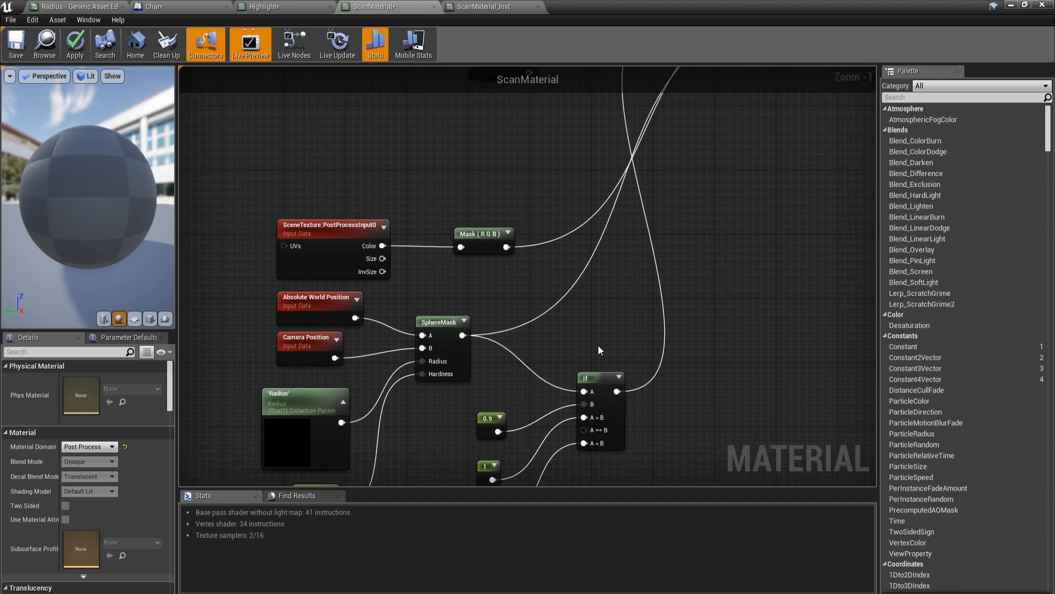
scroll(598, 375, "up", 1)
right_click_drag(593, 380, 626, 295)
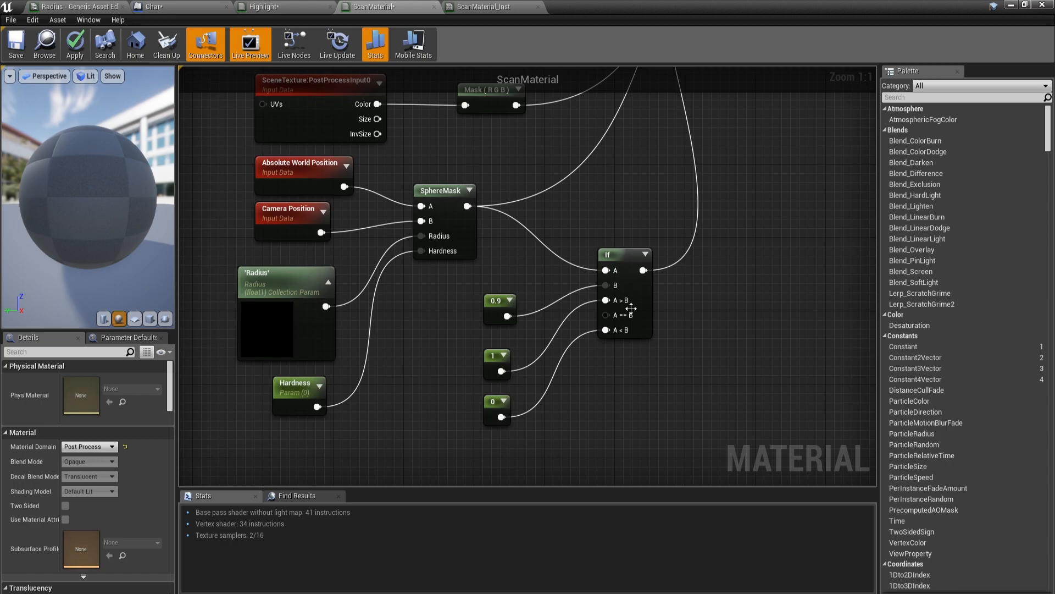
right_click_drag(660, 335, 646, 319)
right_click_drag(394, 189, 449, 222)
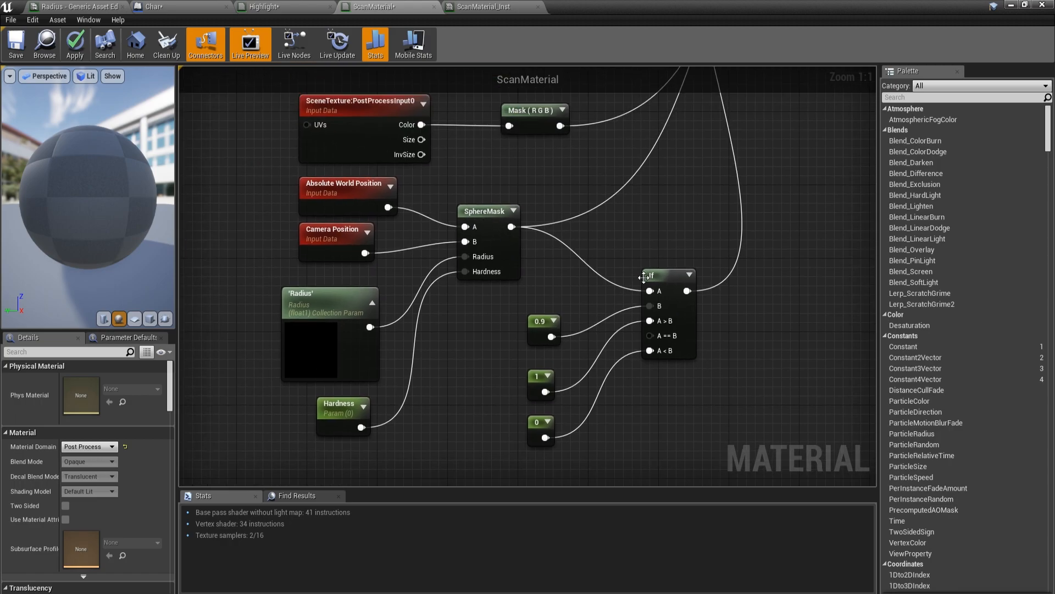
Step: Inspect the If node and its constants, and move the constant 1 node up closer to the 0.9 constant
left_click(539, 321)
right_click_drag(539, 321, 480, 337)
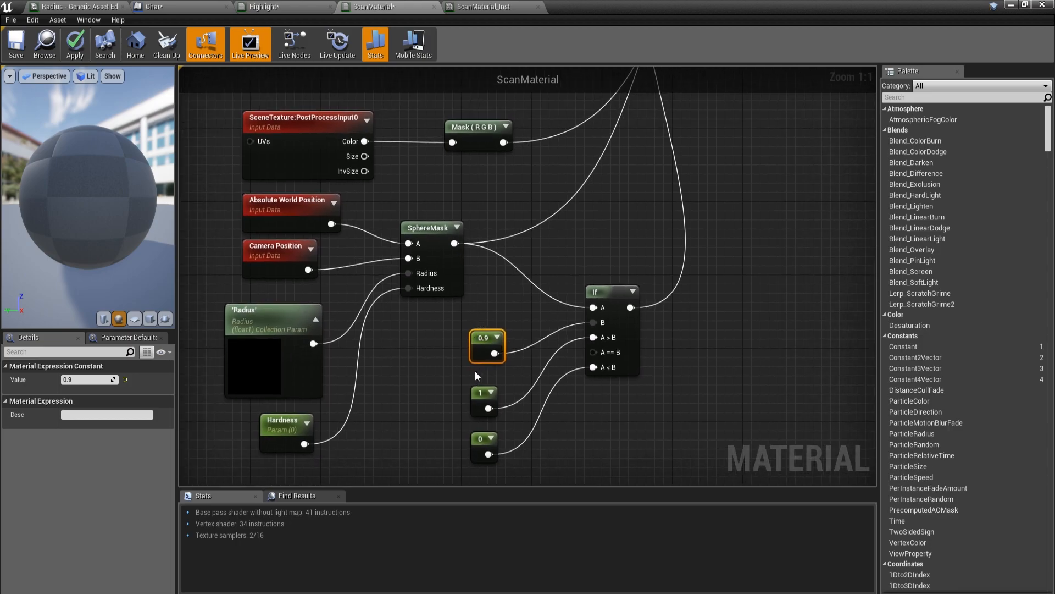
left_click(614, 340)
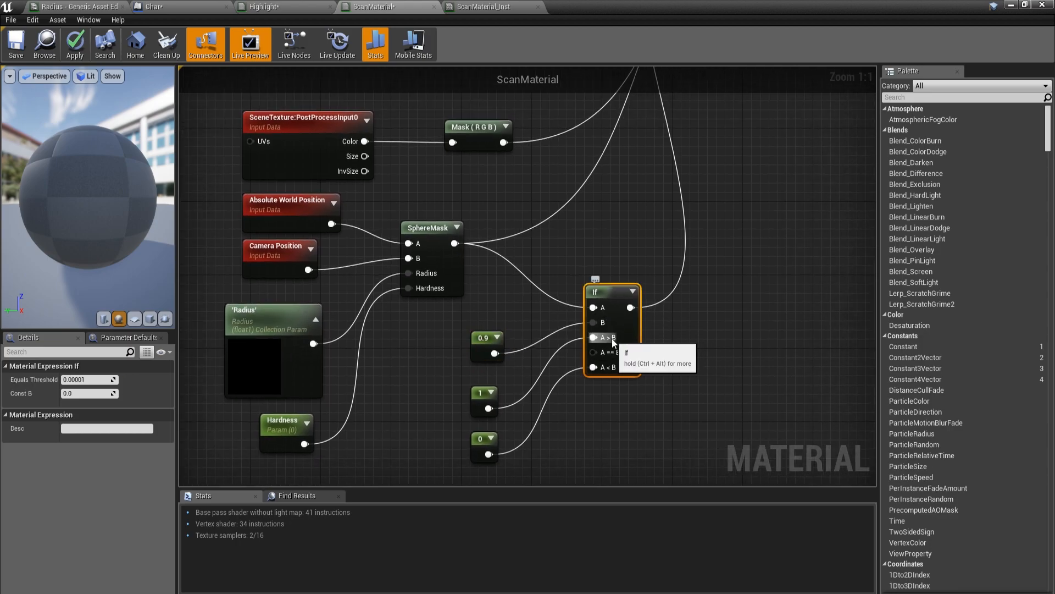
left_click_drag(472, 401, 476, 385)
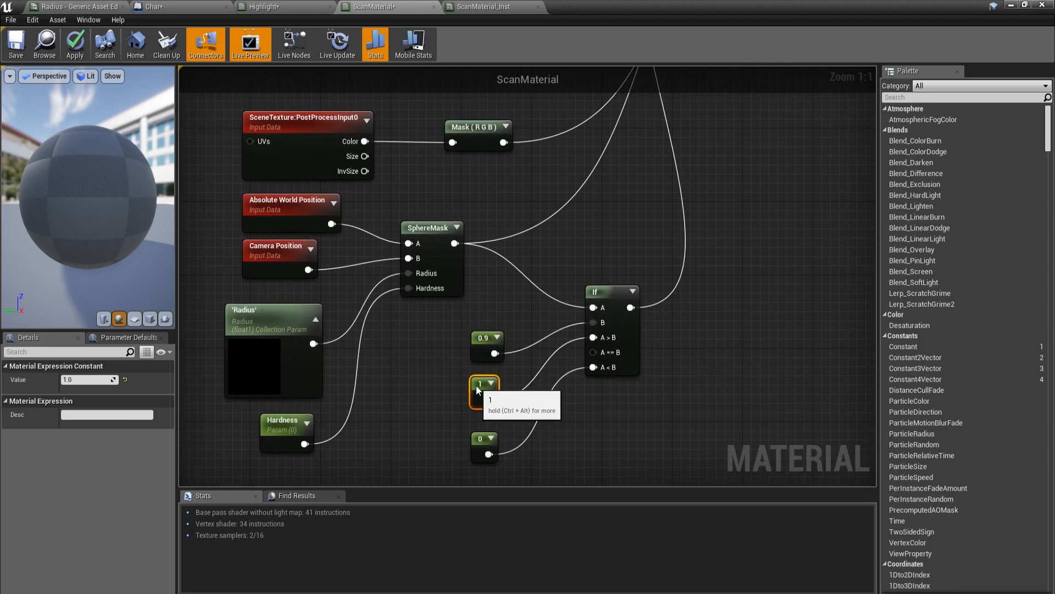
right_click_drag(613, 390, 605, 389)
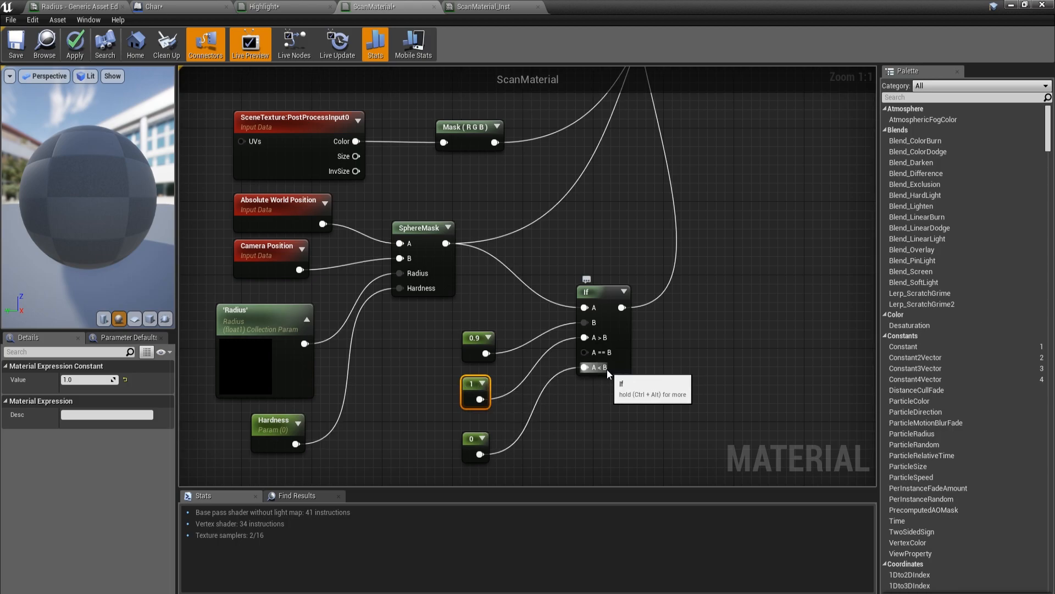
left_click(471, 447)
Step: Examine how OutLineColor, the scene texture masks and the If output feed the two Lerp nodes and Emissive Color
right_click_drag(468, 328, 461, 471)
scroll(450, 430, "down", 1)
scroll(451, 430, "down", 3)
scroll(539, 401, "up", 4)
right_click_drag(538, 400, 522, 225)
scroll(522, 297, "down", 2)
right_click_drag(521, 303, 511, 403)
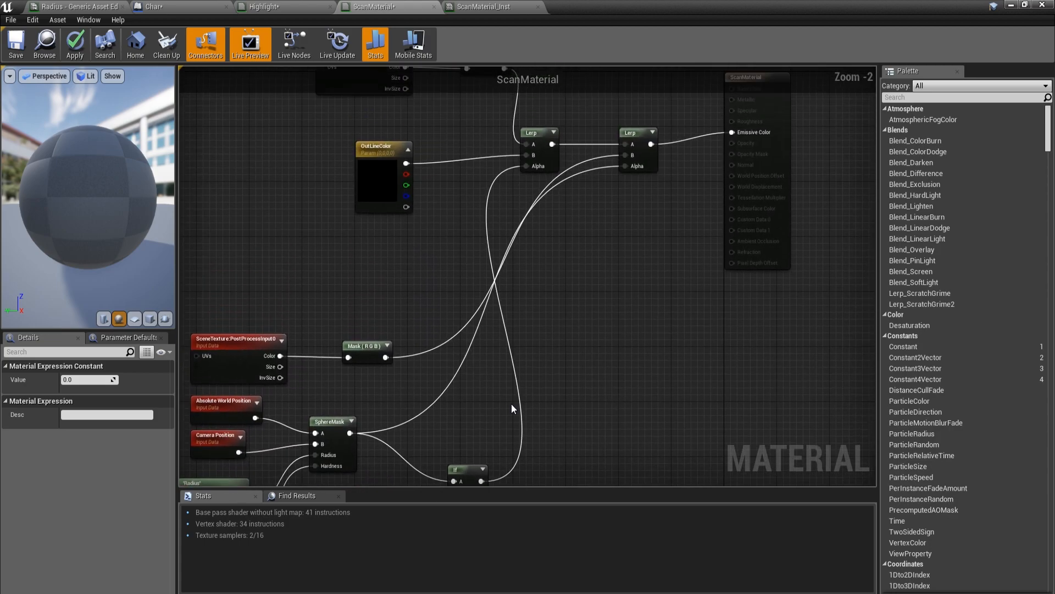
right_click_drag(473, 337, 516, 337)
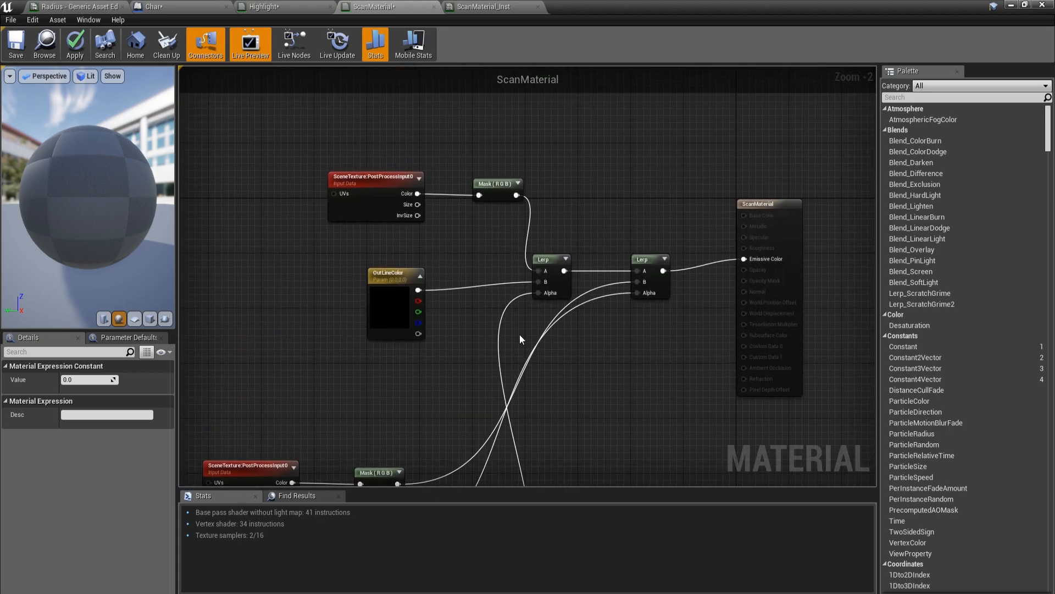
Step: Examine the first Lerp node's A, B and Alpha inputs and the SceneTexture and Mask nodes feeding it
left_click_drag(588, 304, 512, 246)
left_click(516, 253)
scroll(516, 253, "down", 2)
right_click_drag(516, 253, 510, 183)
right_click_drag(511, 355, 520, 384)
scroll(519, 261, "up", 1)
scroll(493, 365, "up", 1)
scroll(550, 252, "down", 1)
scroll(580, 213, "up", 3)
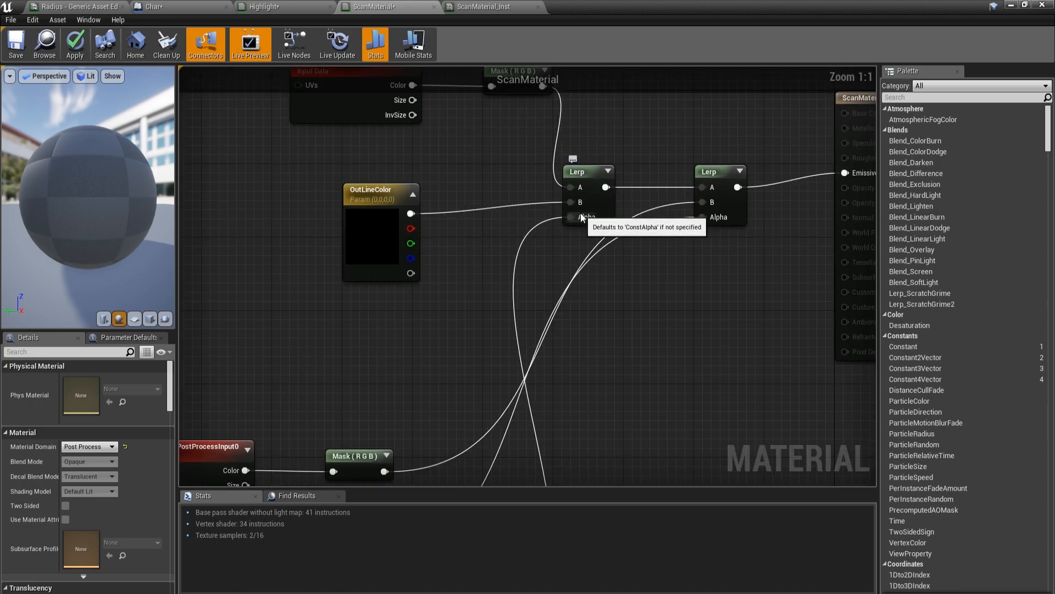
right_click_drag(449, 320, 515, 318)
right_click_drag(549, 278, 508, 290)
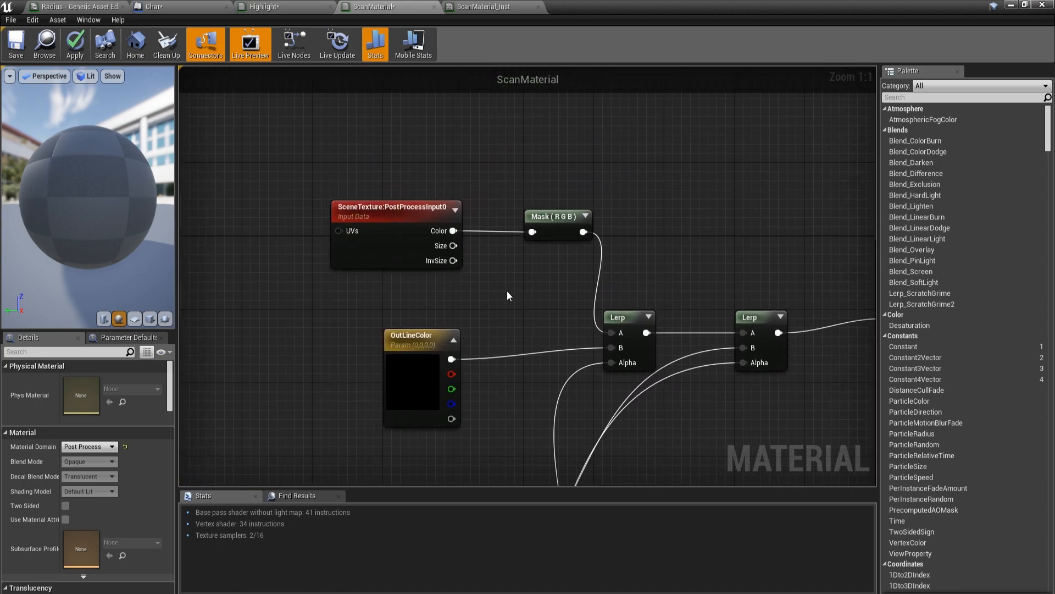
Step: Compare the OutLineColor parameter in ScanMaterial with its counterpart in the ScanMaterial_Inst instance
left_click(418, 378)
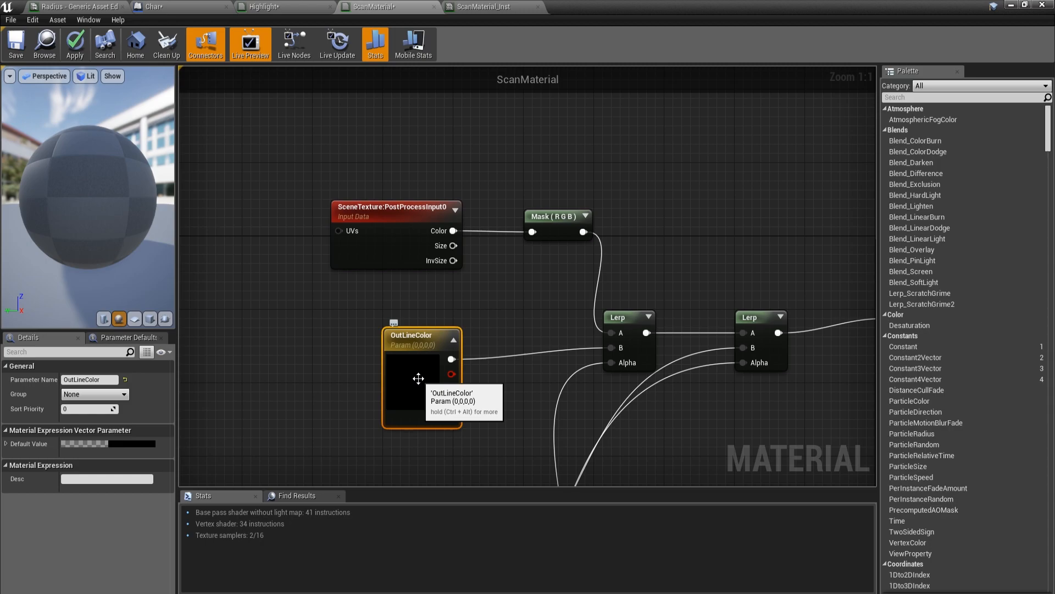
left_click(484, 7)
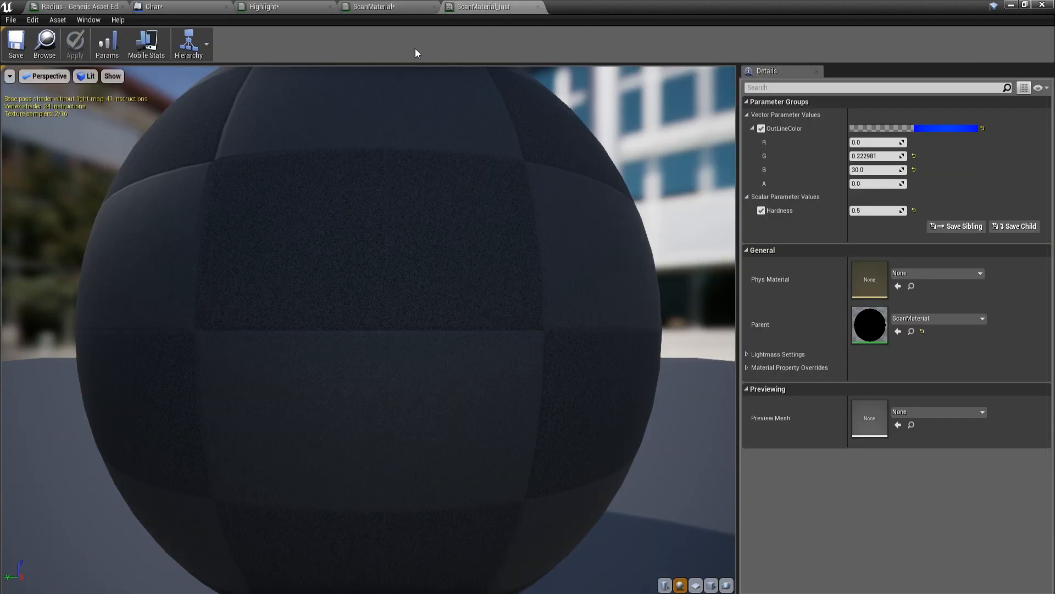
left_click(374, 6)
Step: Follow the connections from the upper SceneTexture mask and OutLineColor into the first Lerp node
left_click(397, 187)
right_click_drag(397, 187, 447, 240)
right_click_drag(520, 233, 430, 200)
right_click_drag(539, 270, 514, 263)
left_click_drag(445, 303, 165, 169)
left_click_drag(471, 215, 565, 285)
right_click_drag(572, 305, 503, 219)
left_click(506, 220)
scroll(584, 252, "down", 2)
scroll(528, 267, "up", 2)
Step: Inspect the second Lerp node and its connection to the Emissive Color input of the ScanMaterial result node
right_click_drag(585, 251, 392, 290)
left_click(501, 285)
right_click_drag(441, 313, 442, 343)
left_click(530, 351)
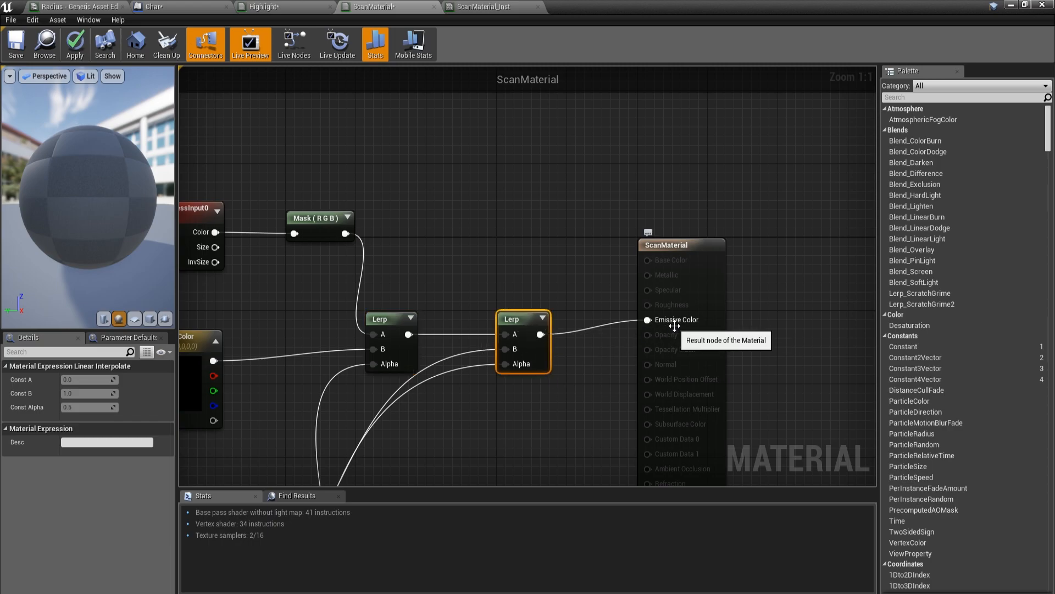
scroll(669, 326, "down", 1)
scroll(631, 296, "up", 1)
left_click(632, 310)
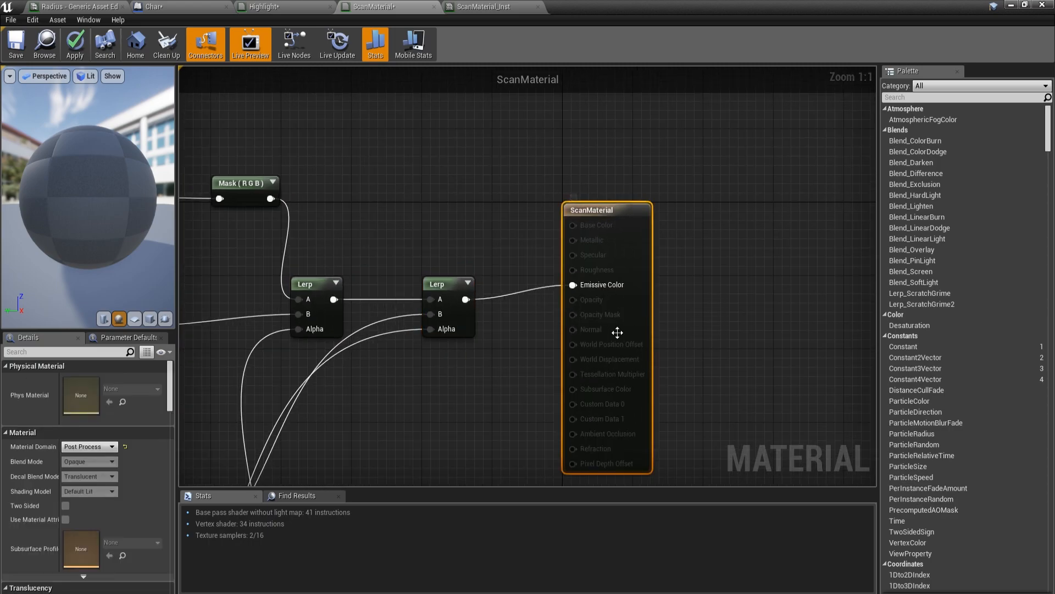
right_click_drag(414, 366, 582, 325)
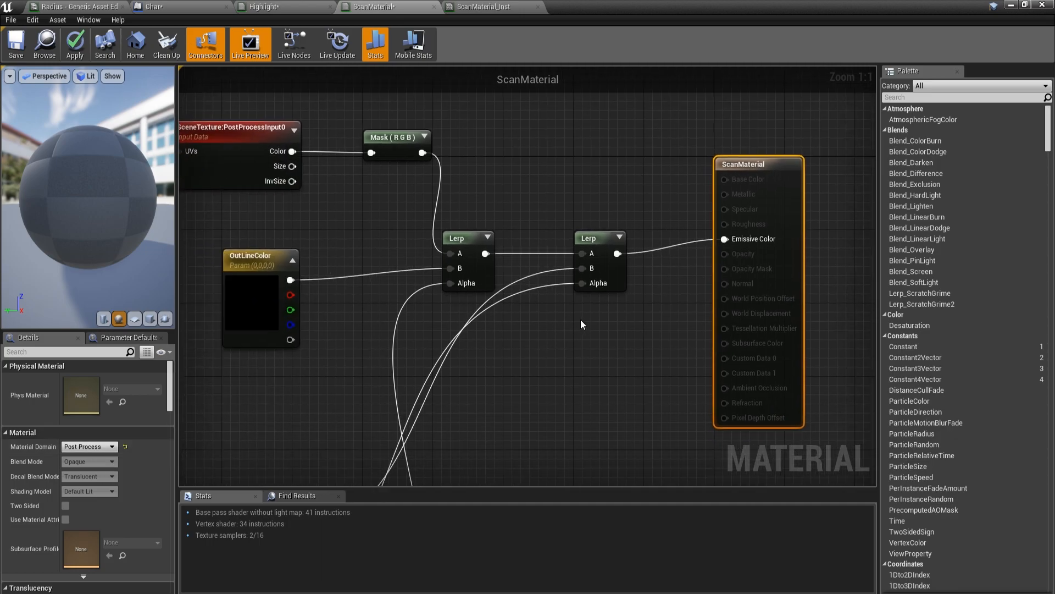
Step: Move the lower SceneTexture:PostProcessInput0 node and its RGB mask up together, closer beneath the OutLineColor node
scroll(580, 319, "down", 2)
right_click_drag(604, 265, 713, 222)
scroll(620, 245, "up", 2)
scroll(664, 295, "down", 1)
right_click_drag(664, 295, 698, 265)
left_click_drag(478, 433, 331, 392)
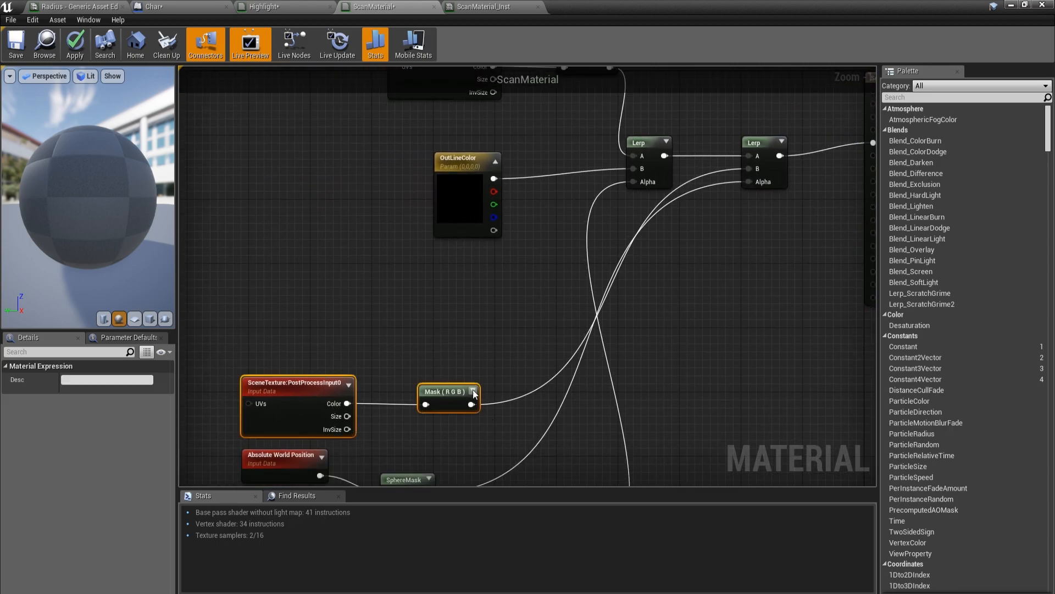
left_click_drag(456, 392, 454, 278)
right_click_drag(457, 318, 455, 362)
scroll(455, 361, "up", 1)
left_click_drag(454, 327, 472, 354)
right_click_drag(471, 354, 484, 442)
right_click_drag(505, 362, 586, 282)
Step: Inspect the lower SceneTexture:PostProcessInput0 node and the channel settings of the RGB mask it feeds
left_click(467, 290)
right_click_drag(468, 291, 431, 311)
left_click_drag(433, 447, 247, 357)
right_click_drag(247, 357, 226, 367)
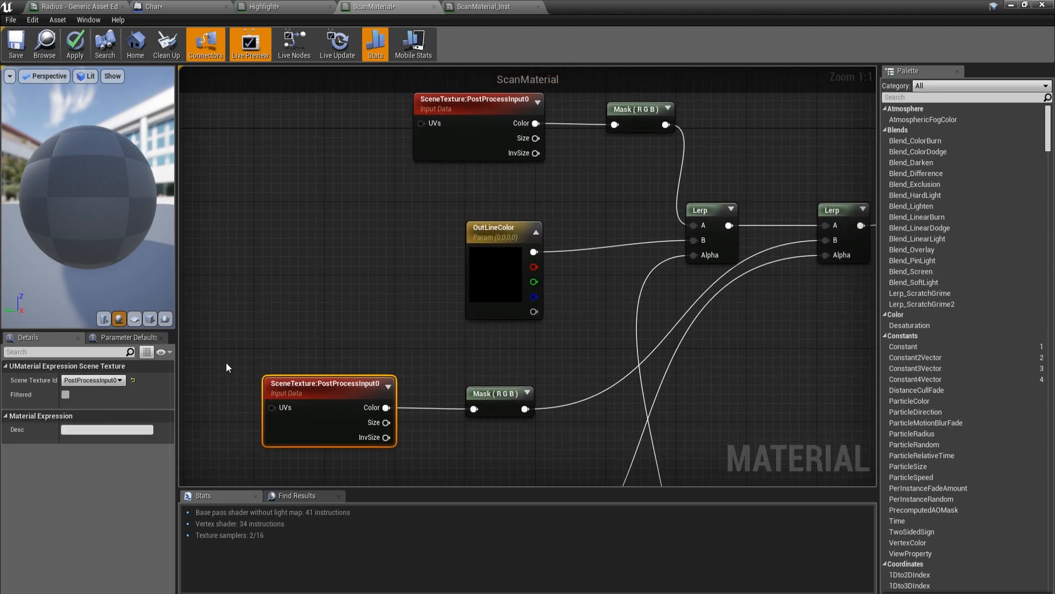
left_click(496, 402)
right_click_drag(496, 401, 482, 405)
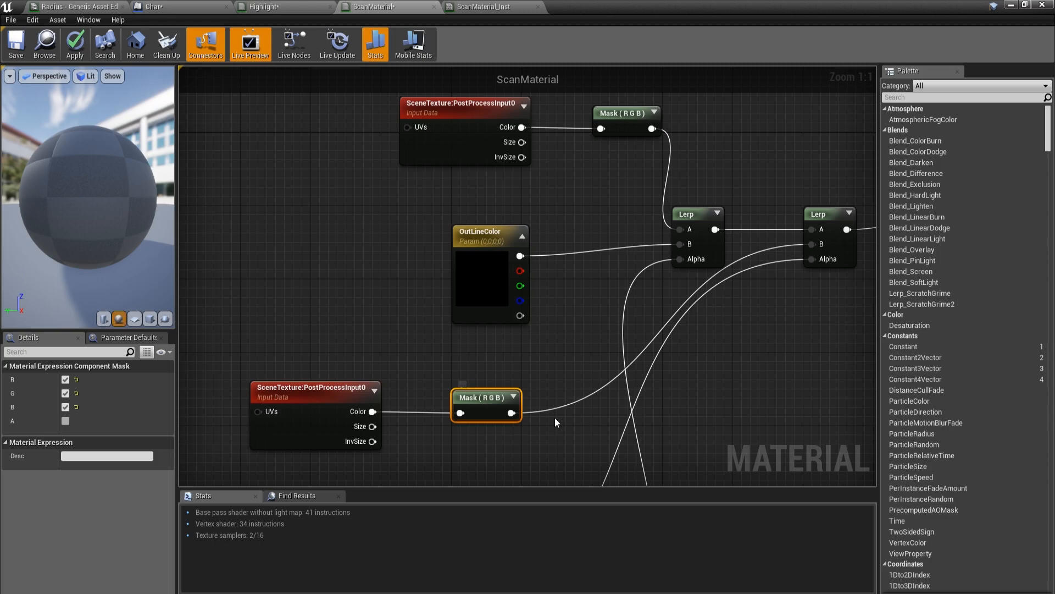
Step: Review the available Scene Texture Id options for the lower SceneTexture node without changing the selection
right_click_drag(437, 369, 514, 340)
left_click(502, 346)
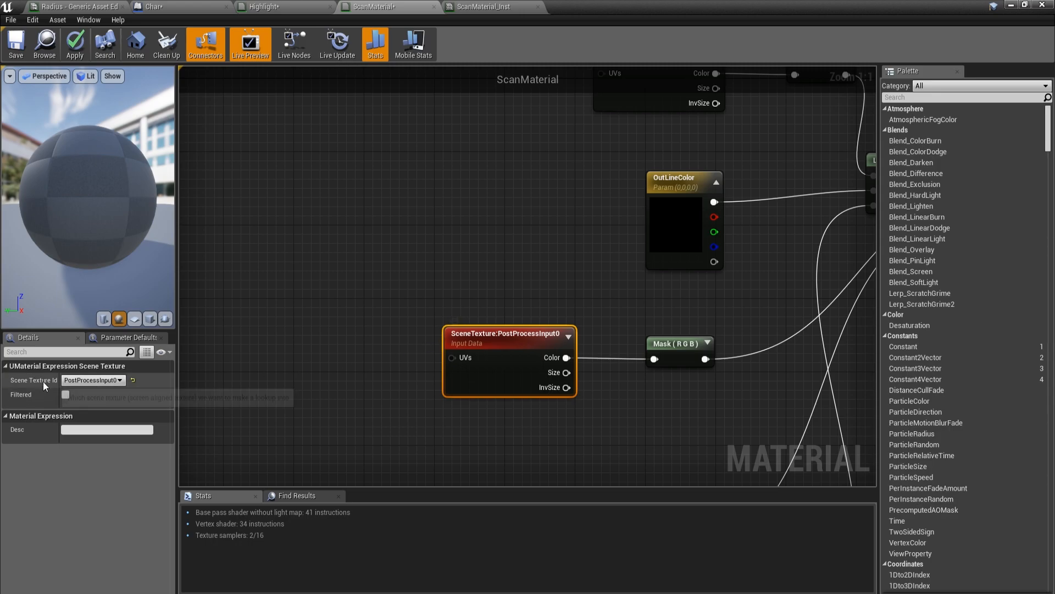
left_click(74, 380)
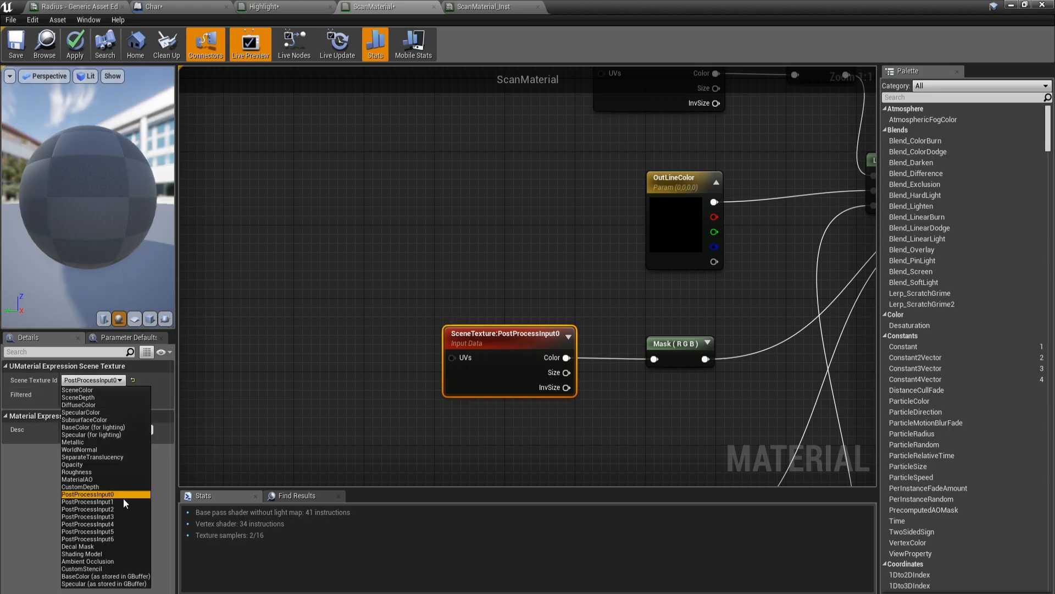
left_click(315, 391)
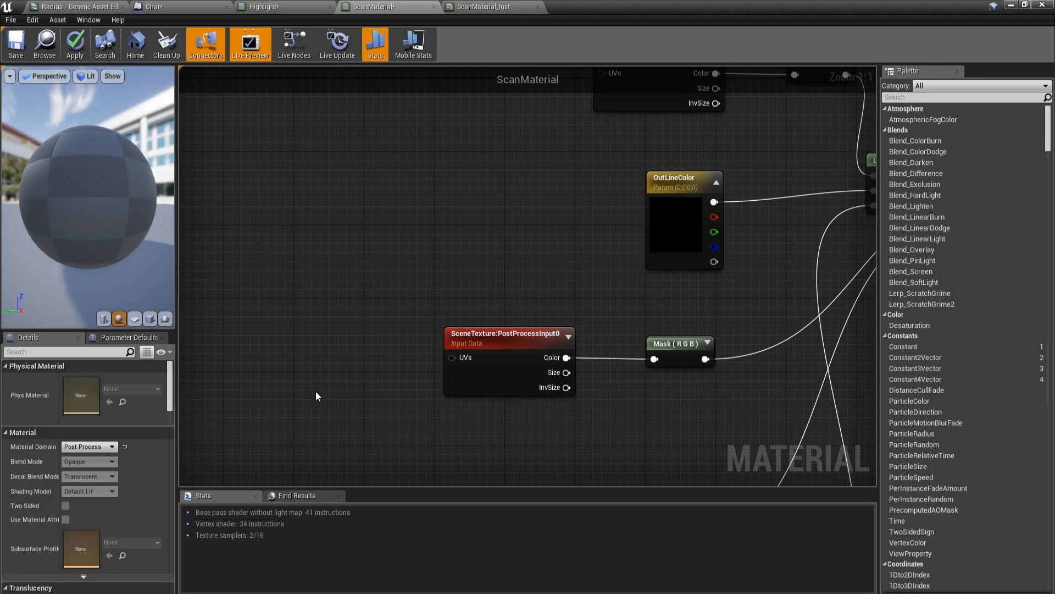
Step: Examine how the SphereMask and If outputs reach the Alpha inputs of the two Lerp nodes
scroll(328, 289, "down", 2)
right_click_drag(645, 199, 624, 139)
right_click_drag(600, 240, 588, 292)
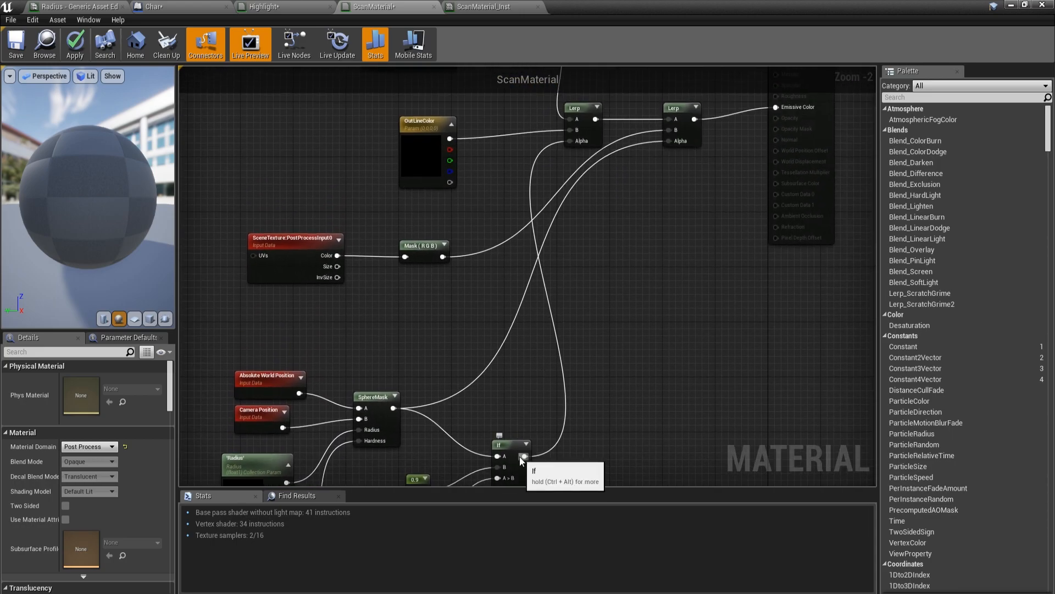
right_click_drag(599, 248, 676, 209)
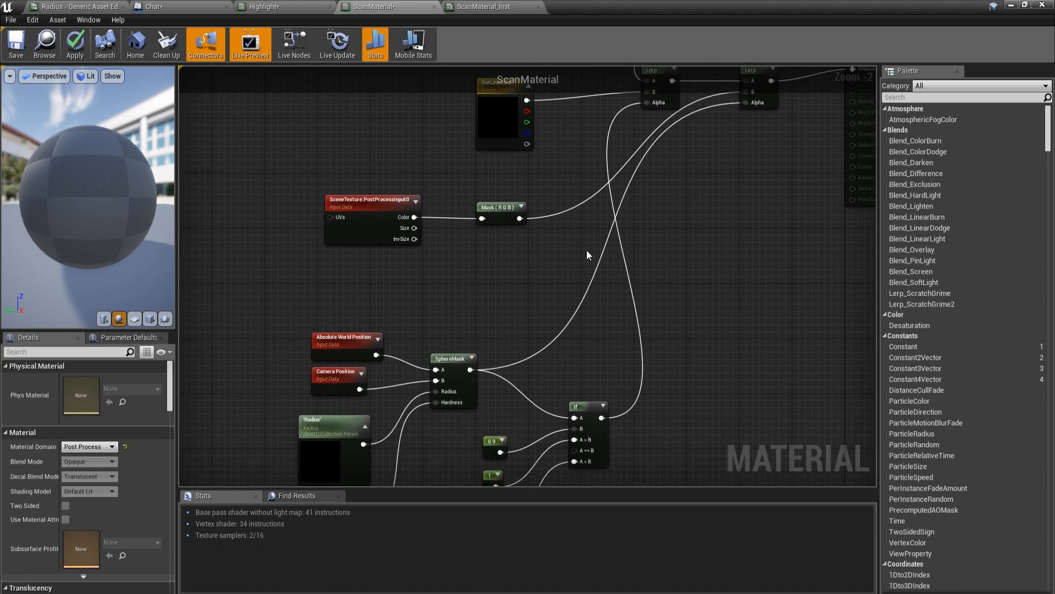
right_click_drag(457, 381, 422, 412)
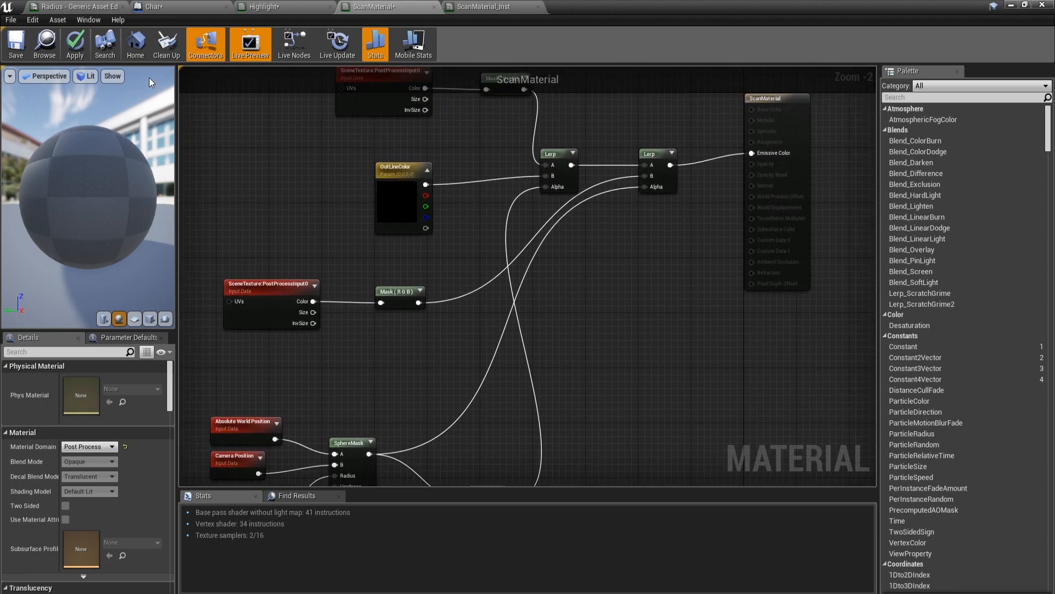
Step: Apply the changes to ScanMaterial, close its editor and bring up the Highlight material
left_click(74, 43)
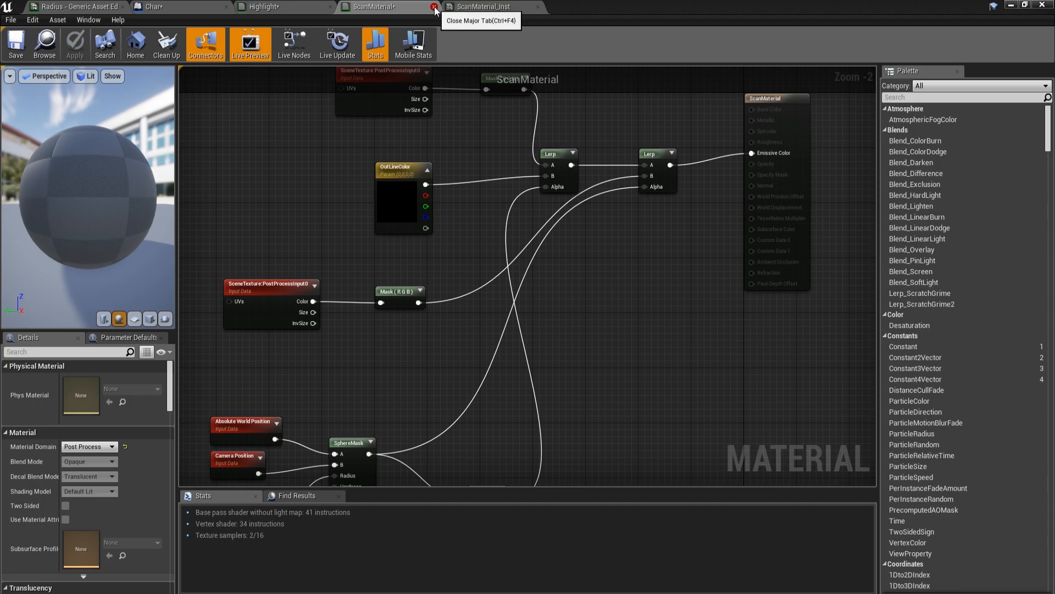
left_click(434, 7)
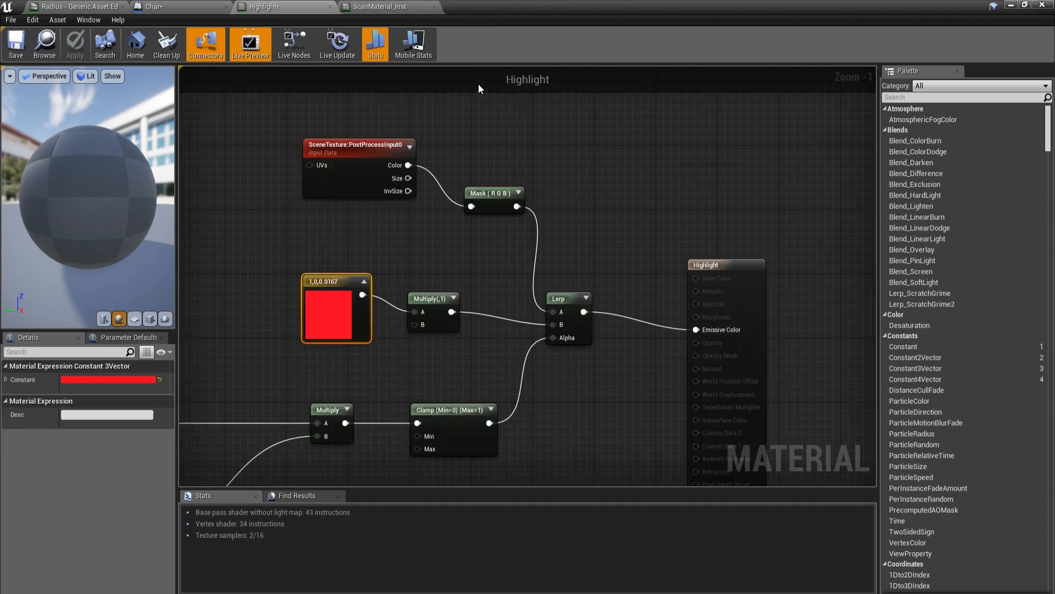
left_click(382, 6)
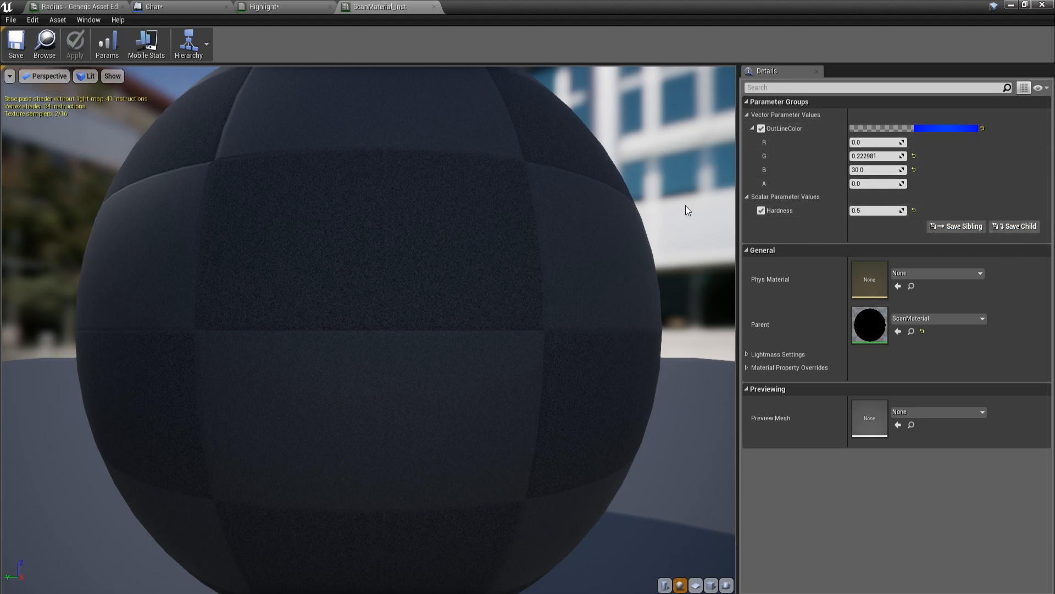
left_click(269, 6)
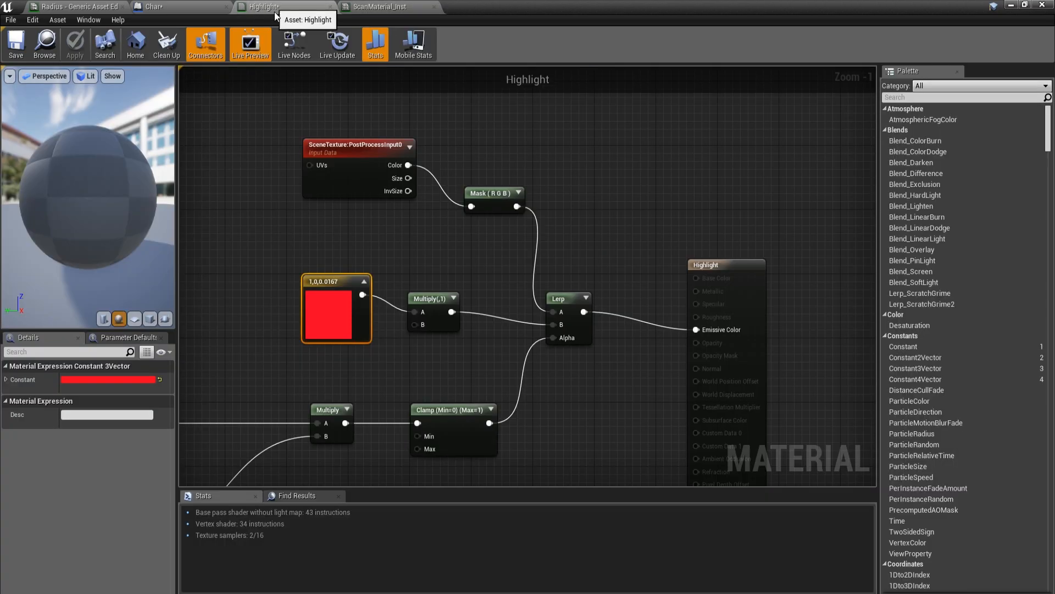
Step: Survey the Highlight graph from its starting nodes through the Multiply, Clamp and Lerp nodes to Emissive Color
scroll(404, 137, "down", 1)
scroll(360, 199, "down", 1)
right_click_drag(360, 199, 411, 180)
scroll(412, 180, "down", 1)
right_click_drag(270, 222, 849, 203)
right_click_drag(600, 264, 504, 286)
scroll(259, 305, "down", 2)
scroll(690, 263, "up", 4)
scroll(535, 226, "down", 2)
right_click_drag(535, 226, 775, 233)
scroll(502, 267, "up", 4)
right_click_drag(502, 267, 359, 236)
scroll(730, 248, "down", 3)
right_click_drag(493, 240, 197, 269)
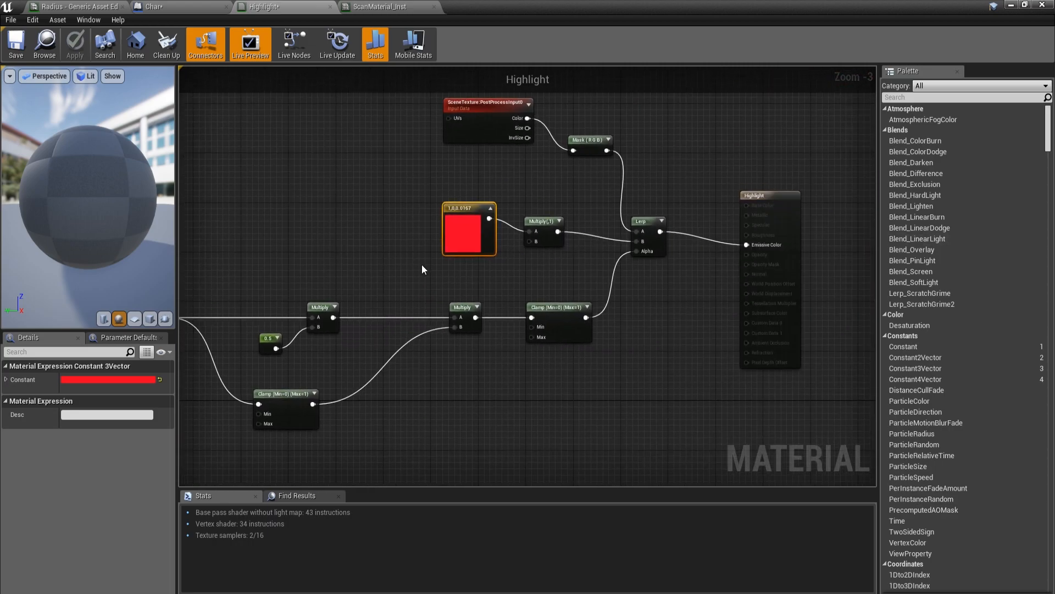
scroll(421, 265, "down", 2)
right_click_drag(482, 258, 801, 235)
right_click_drag(413, 260, 457, 312)
Step: Inspect the SceneTexture:CustomDepth node with its R mask and review its Scene Texture Id options
scroll(567, 256, "up", 5)
right_click_drag(427, 402, 515, 324)
left_click_drag(535, 434, 324, 308)
right_click_drag(482, 459, 482, 417)
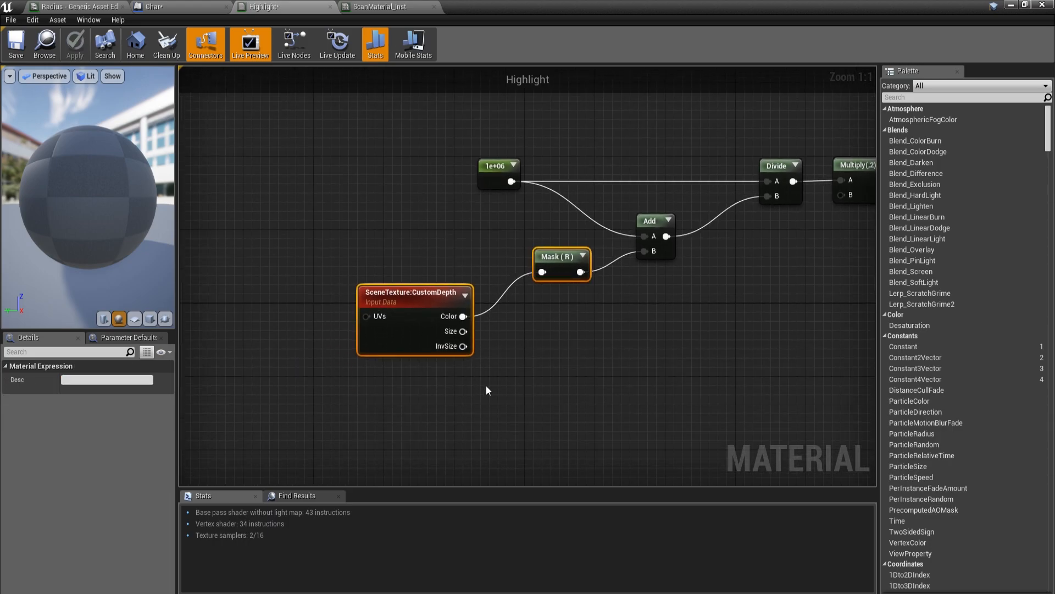
left_click(465, 303)
left_click(82, 380)
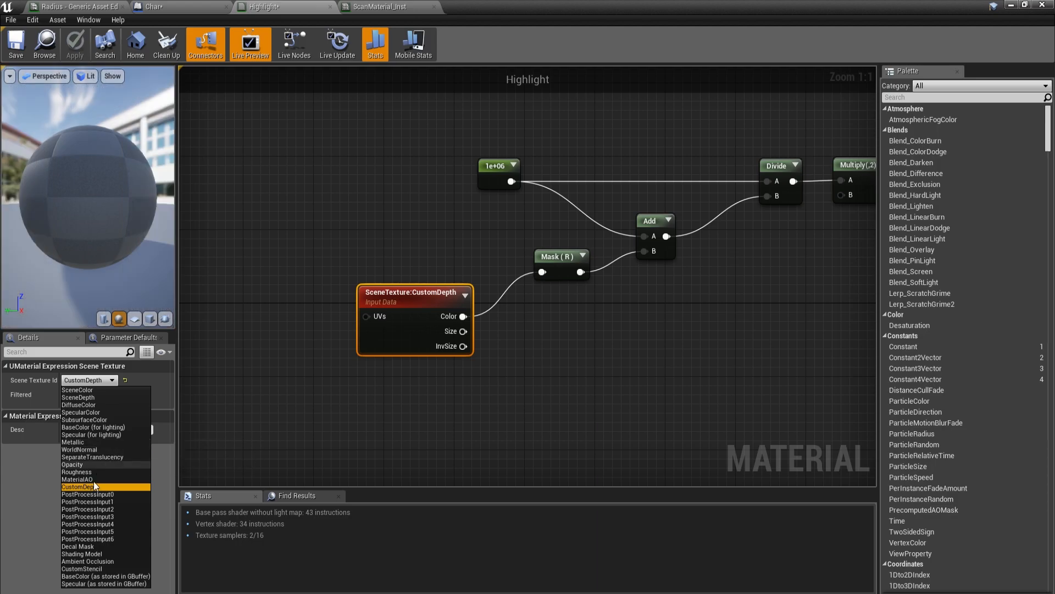
left_click(418, 372)
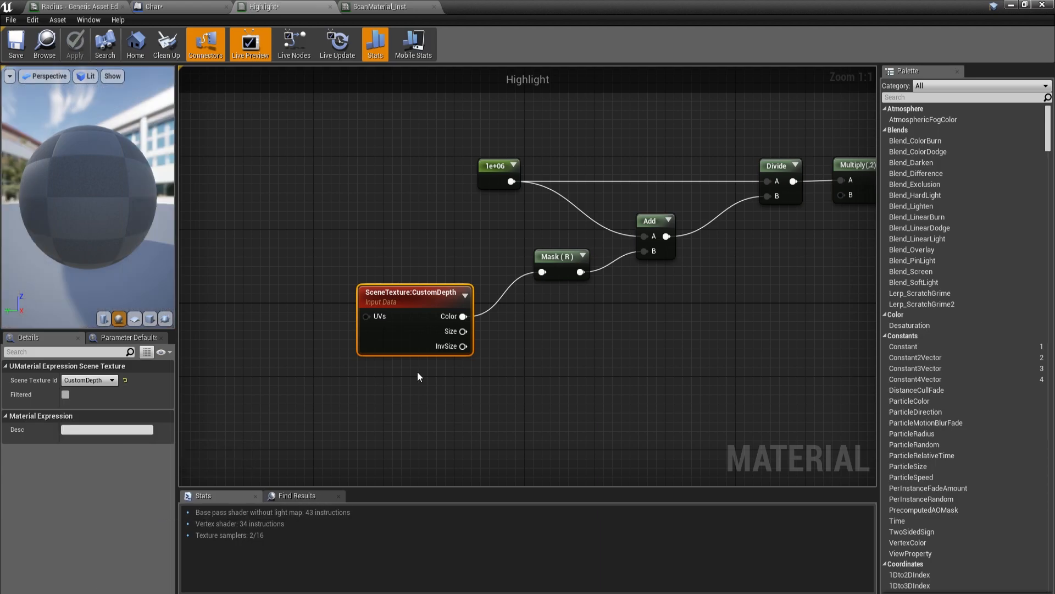
Step: Inspect the Add node together with the R mask and the 1e+06 constant that feed it
right_click_drag(418, 376, 319, 427)
left_click(447, 332)
right_click_drag(447, 332, 376, 412)
left_click(384, 389)
left_click(479, 346)
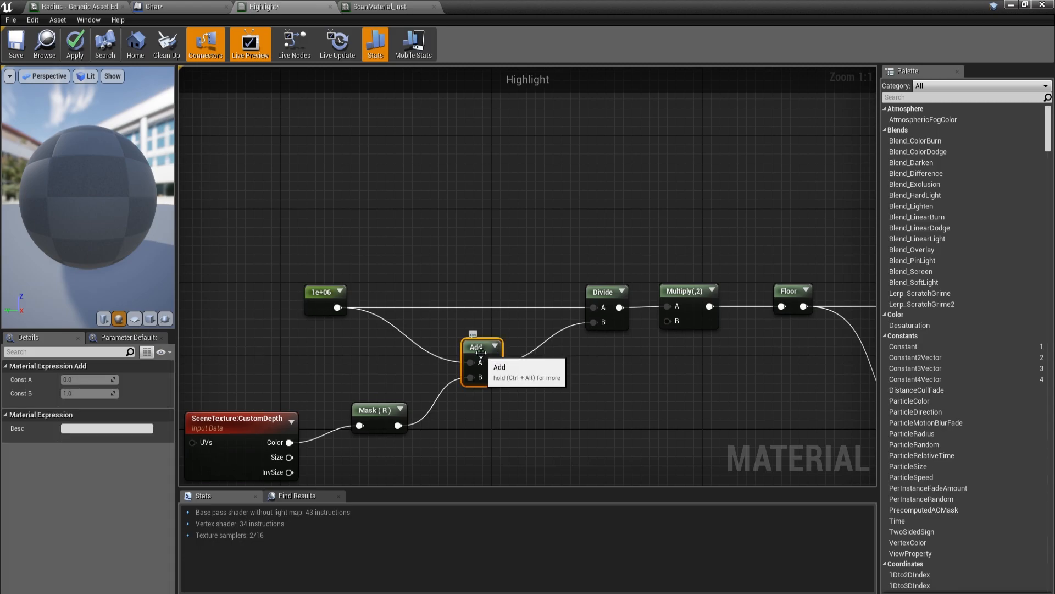
left_click(379, 417)
left_click(329, 301)
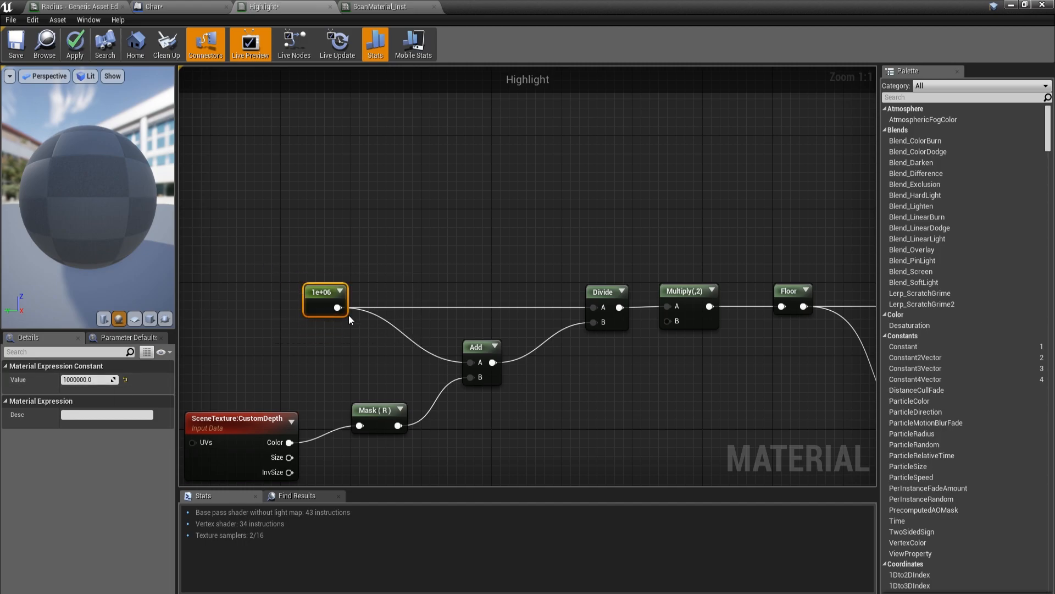
Step: Examine how the 1e+06 constant and the Add output feed the Divide node
right_click_drag(430, 292, 353, 272)
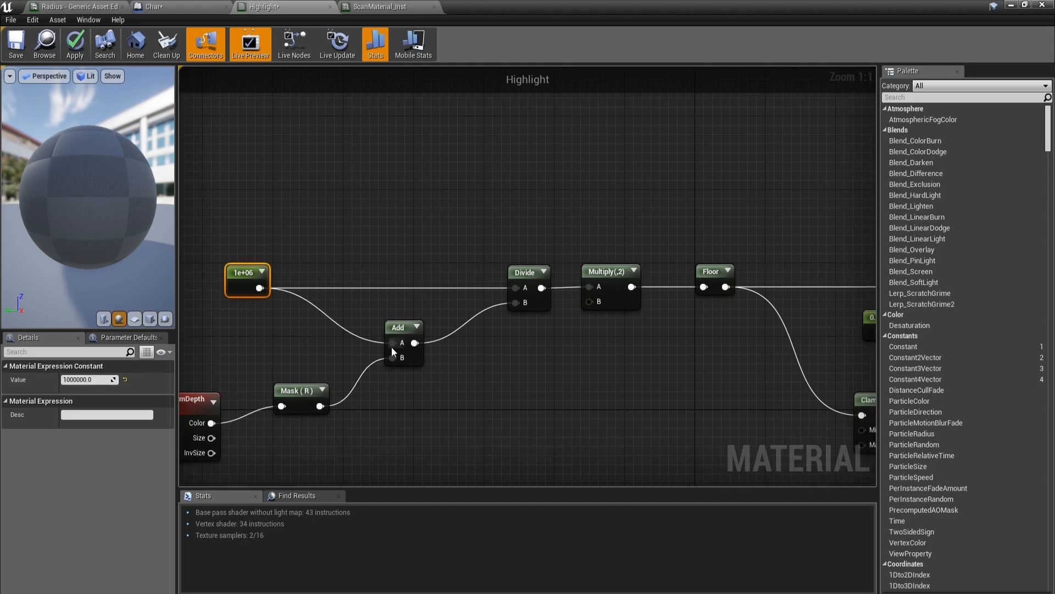
right_click_drag(522, 284, 548, 342)
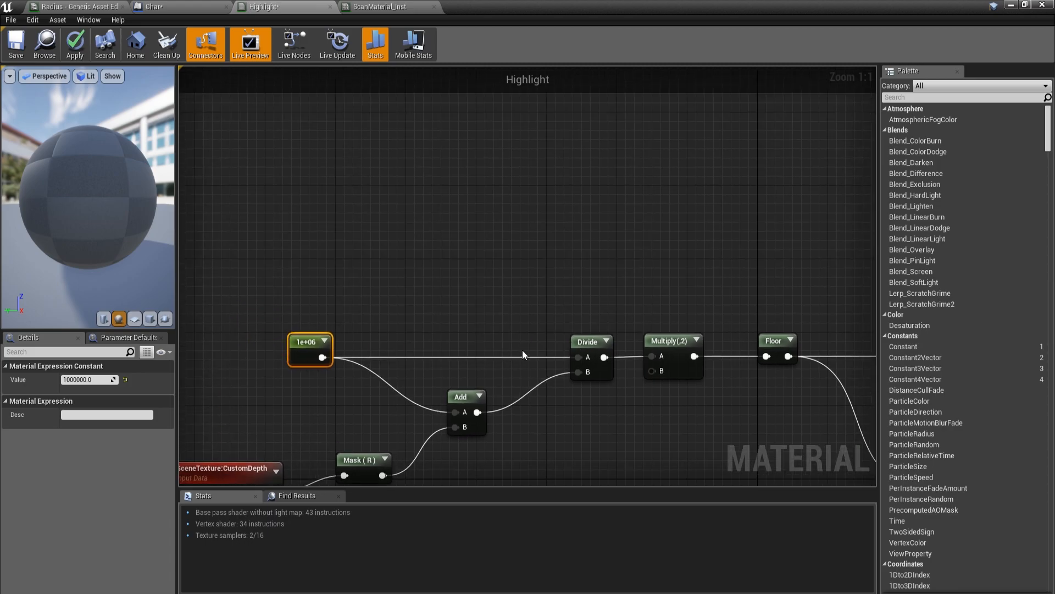
left_click(472, 428)
right_click_drag(380, 364, 318, 349)
left_click(551, 390)
right_click_drag(545, 370, 505, 373)
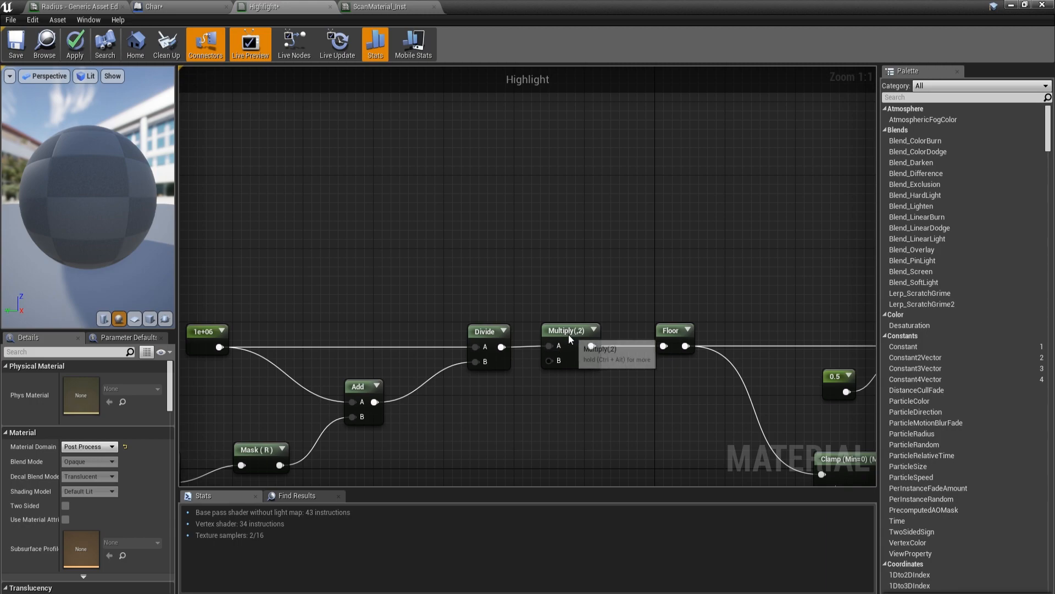
Step: Try a Const B value of 1 on the Multiply node after Divide, and apply the Highlight material
left_click(575, 355)
key("Return")
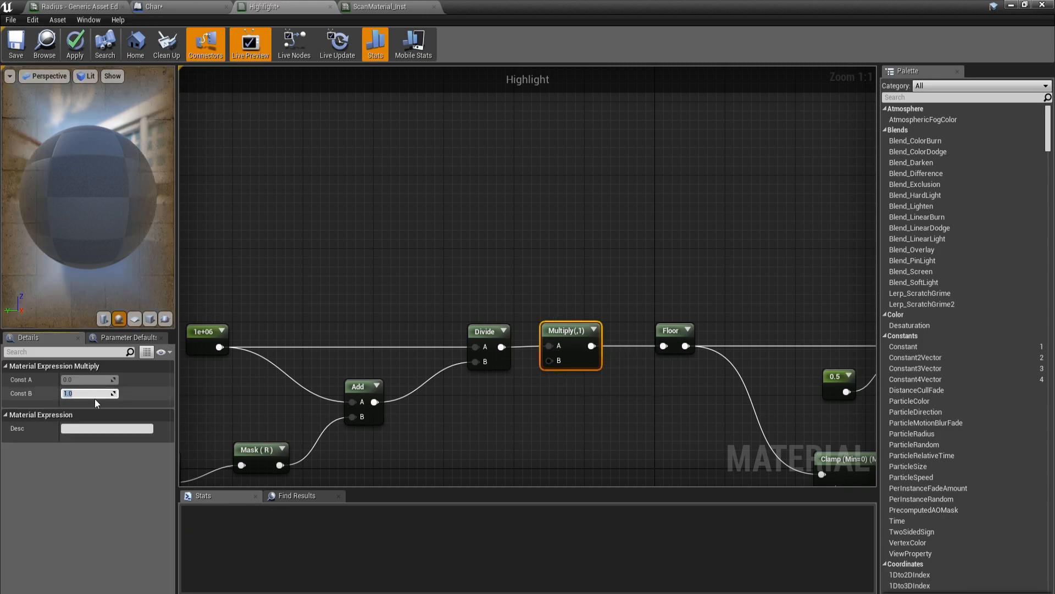
left_click(74, 44)
Step: Minimize the material editor, play the level to check the changed highlight effect, and end the preview
left_click(1016, 4)
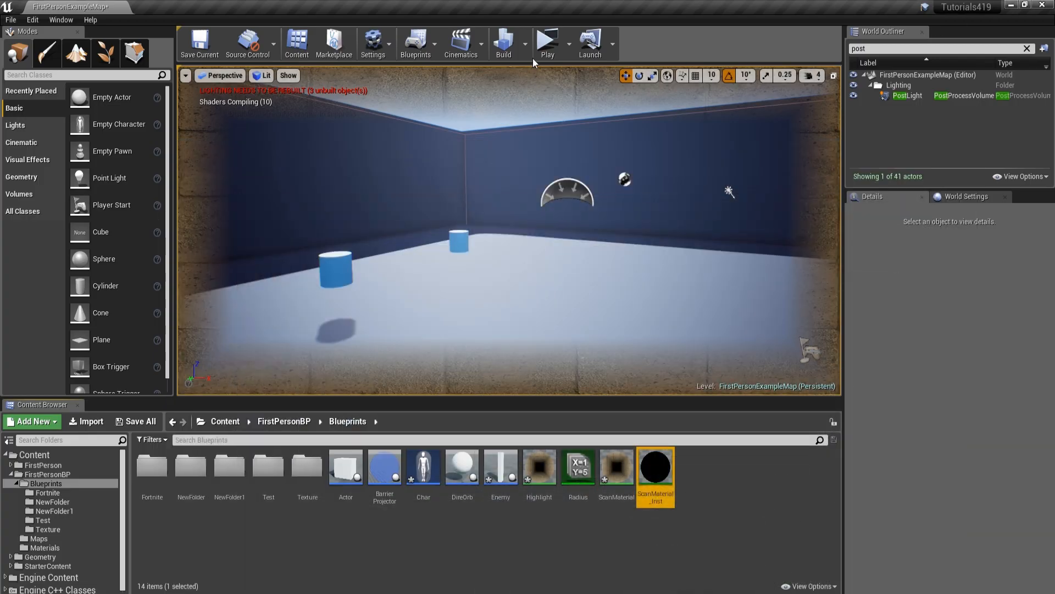
left_click(548, 41)
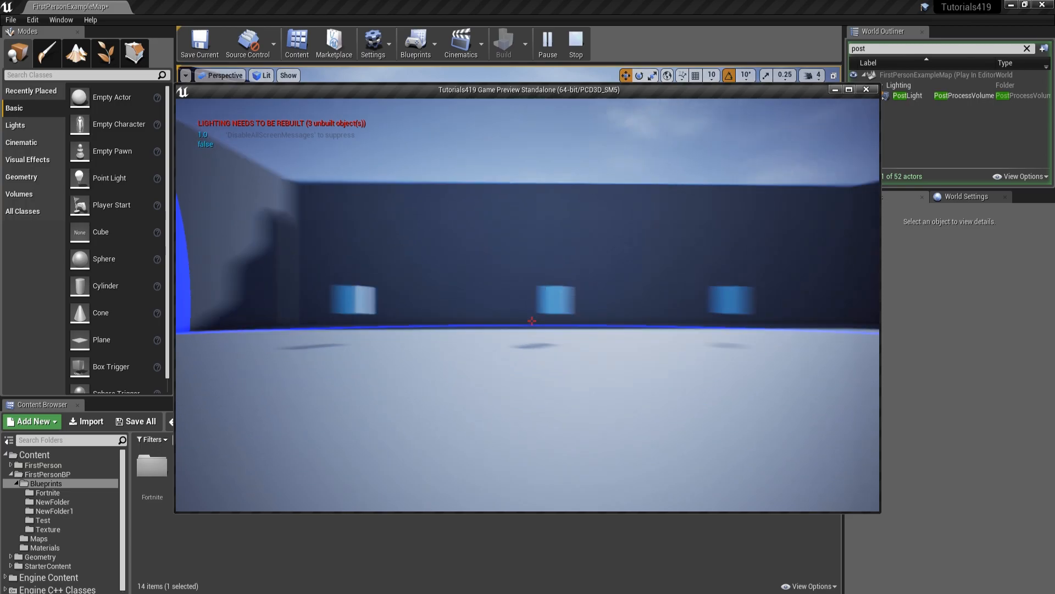
key("w")
key("Escape")
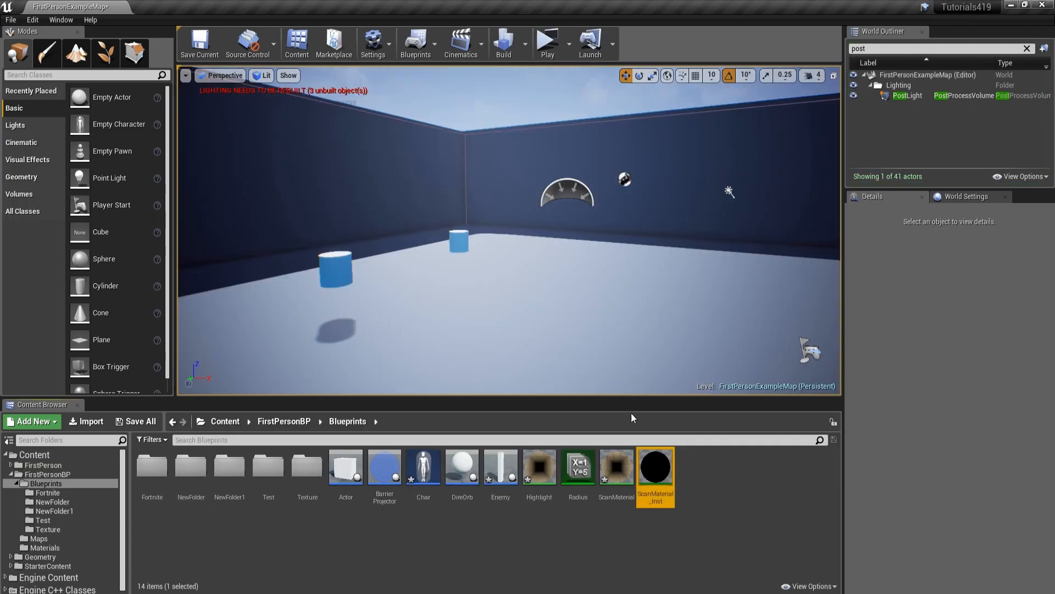
Step: Return to the Highlight material and set the Const B of the Multiply node after Divide to 2
key("alt+Tab")
left_click(100, 394)
type("2")
key("Return")
Step: Select the Floor node and illustrate its rounding with the note "0.23 = 0 || 1.73 = 2" in the node search, then dismiss it
right_click_drag(676, 332, 547, 321)
left_click(548, 321)
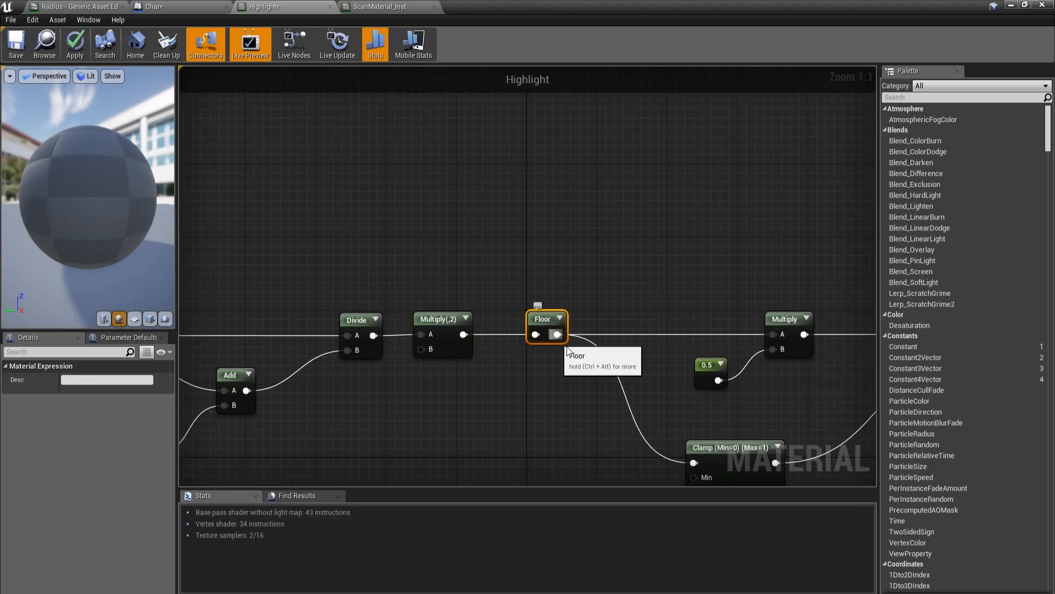
right_click_drag(475, 173, 483, 264)
right_click(483, 250)
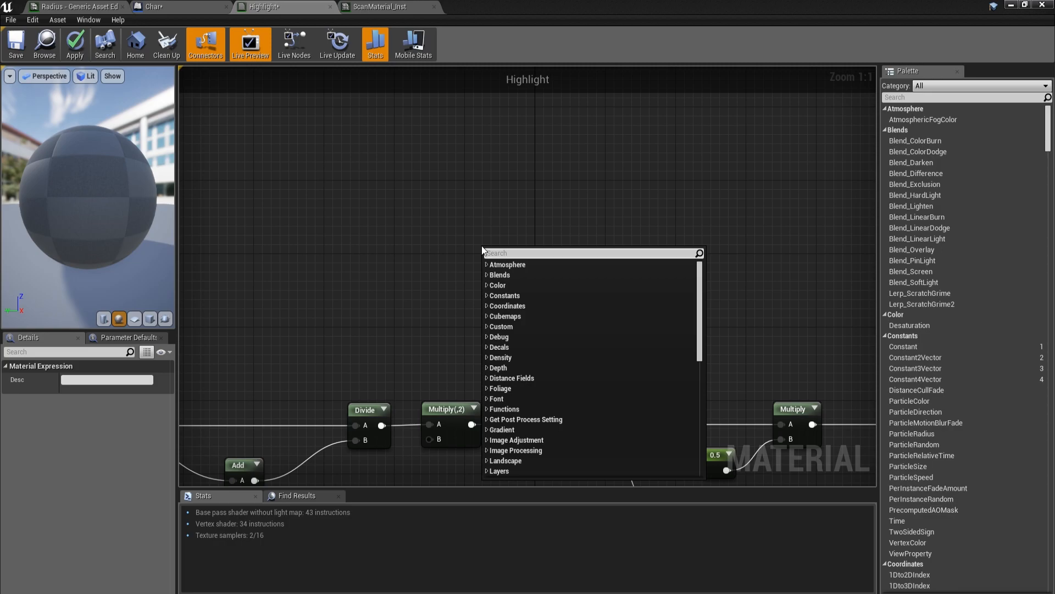
type("0.23 = 0 || 1.73 = 2")
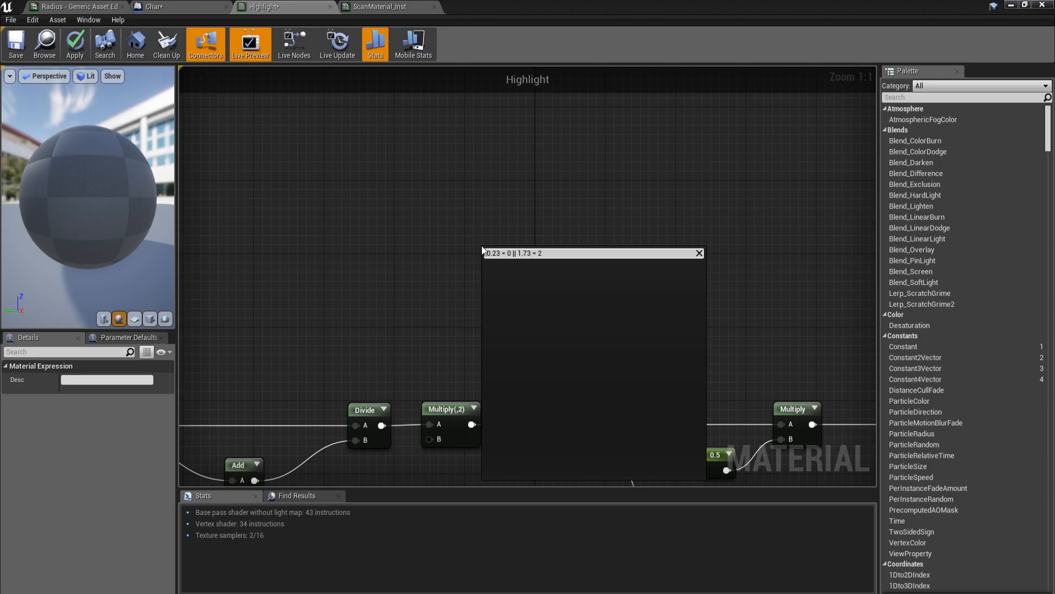
left_click(467, 193)
Step: Examine how the Floor output feeds the Clamp node and the Multiply node with the 0.5 constant
right_click_drag(495, 275, 479, 228)
mouse_move(541, 300)
right_mouse_down()
mouse_move(496, 253)
mouse_move(537, 301)
right_mouse_up()
right_click_drag(583, 357, 477, 262)
left_click(553, 370)
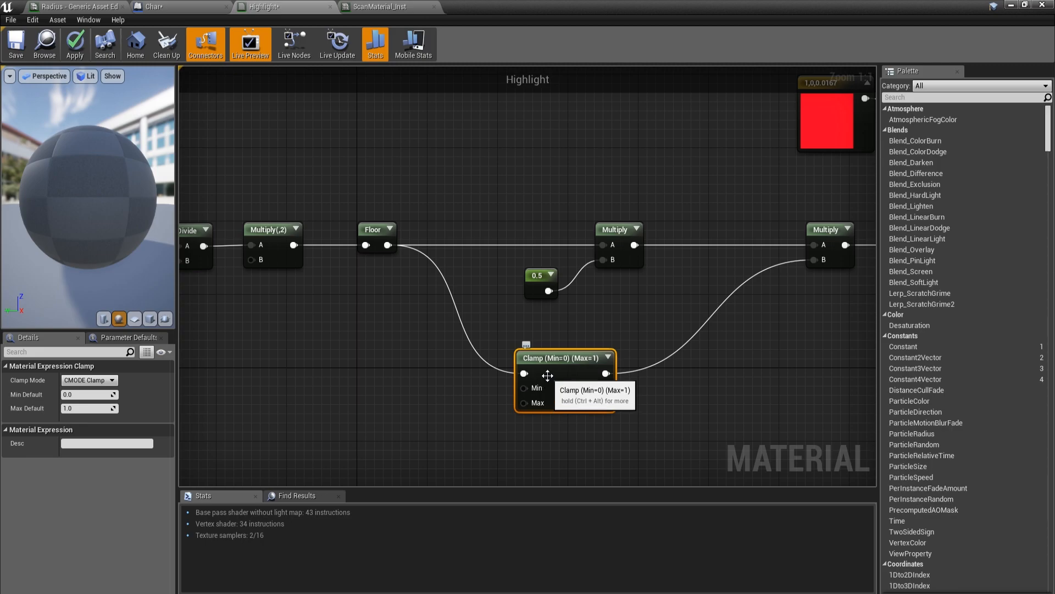
left_click_drag(722, 439, 384, 336)
right_click_drag(588, 335, 472, 379)
left_click_drag(473, 378, 540, 370)
right_click_drag(540, 370, 609, 427)
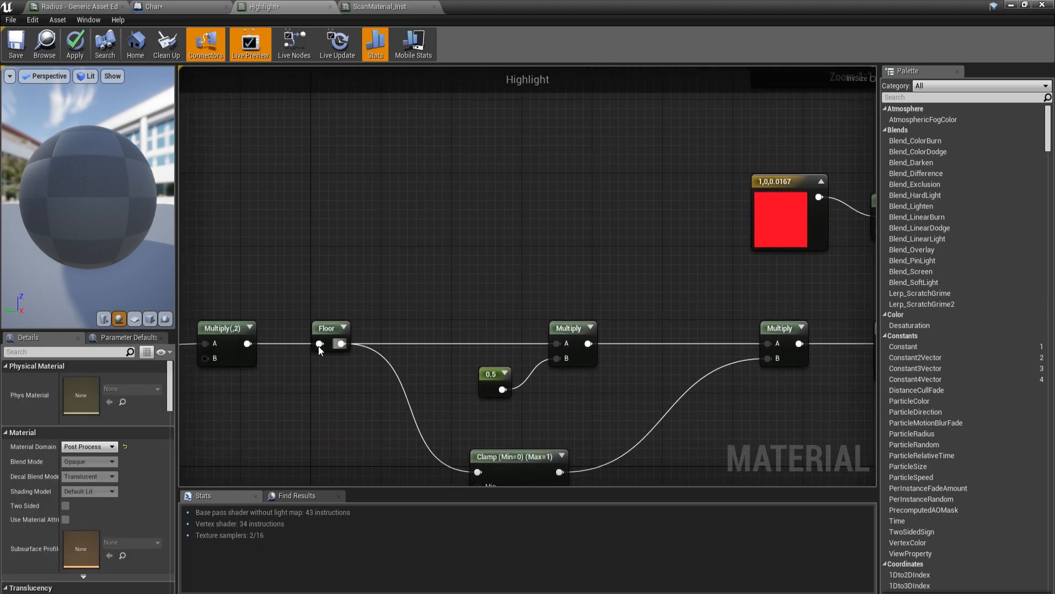
right_click_drag(590, 334, 554, 354)
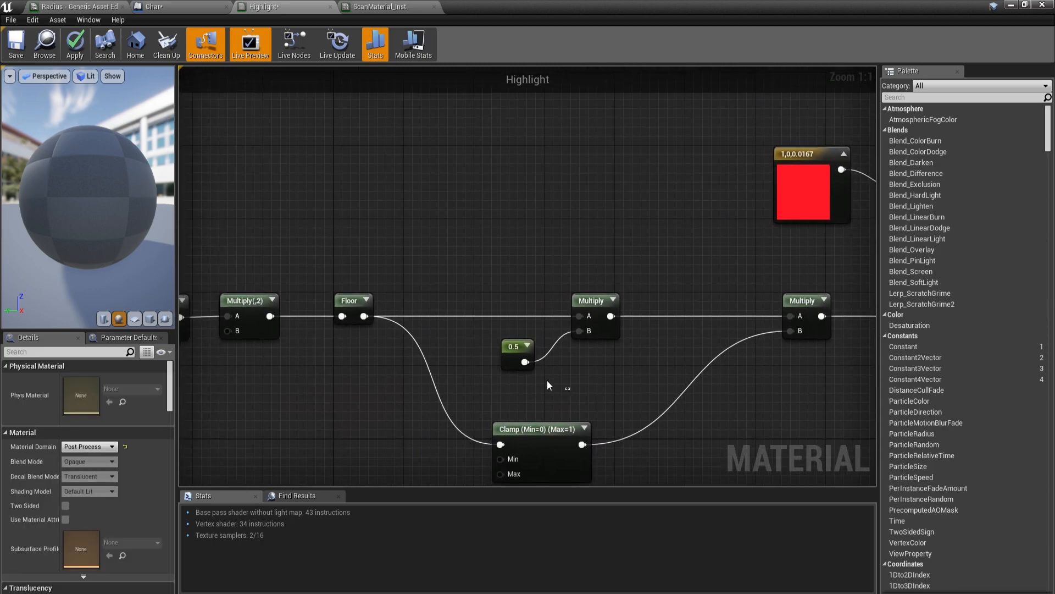
left_click_drag(560, 389, 475, 339)
left_click_drag(557, 401, 558, 402)
scroll(439, 414, "down", 1)
right_click_drag(555, 400, 458, 427)
scroll(439, 413, "up", 1)
Step: Try a value of 1 on the constant feeding the Multiply after Floor, apply the material, and preview the level
left_click(84, 62)
right_click_drag(405, 170, 347, 210)
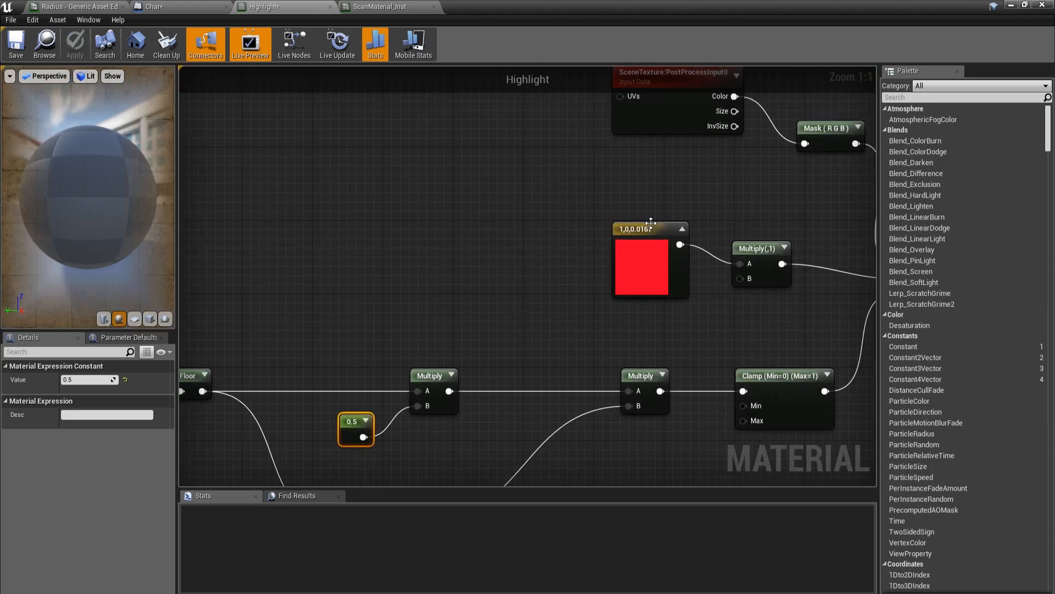
left_click(101, 380)
type("1")
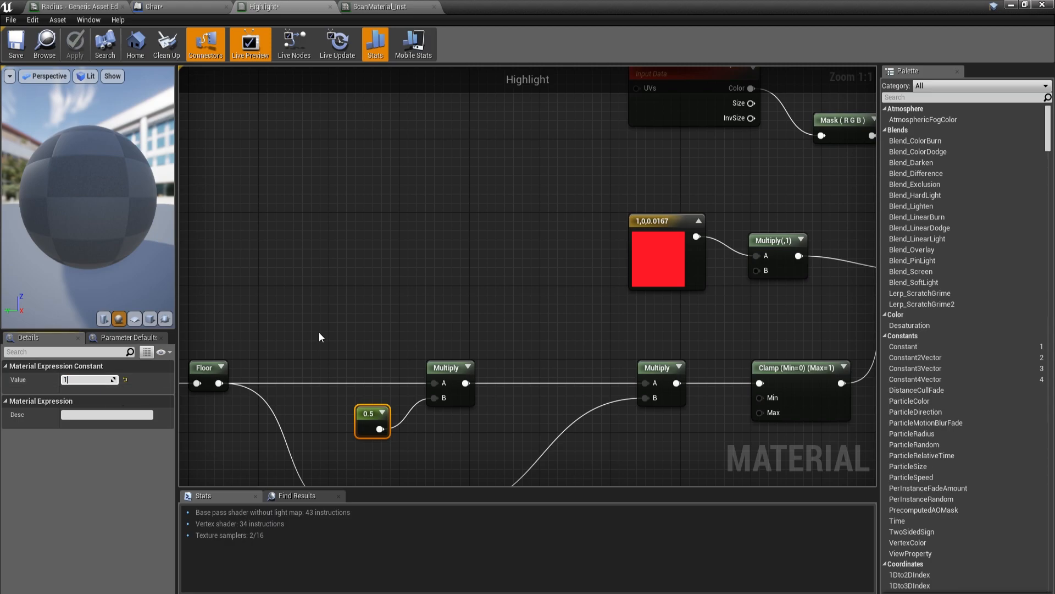
left_click(319, 334)
left_click(76, 46)
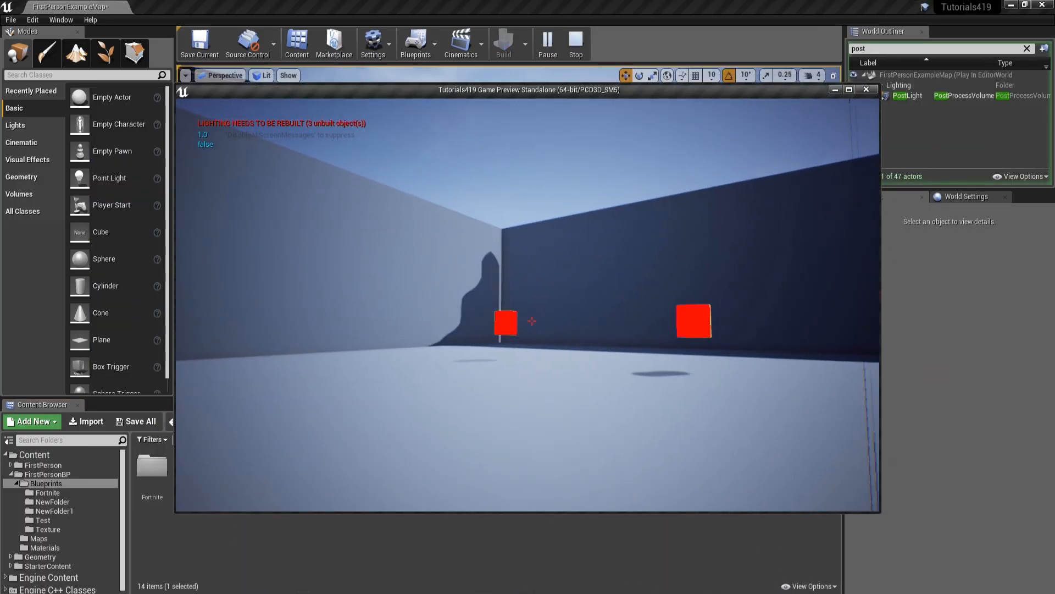
key("Escape")
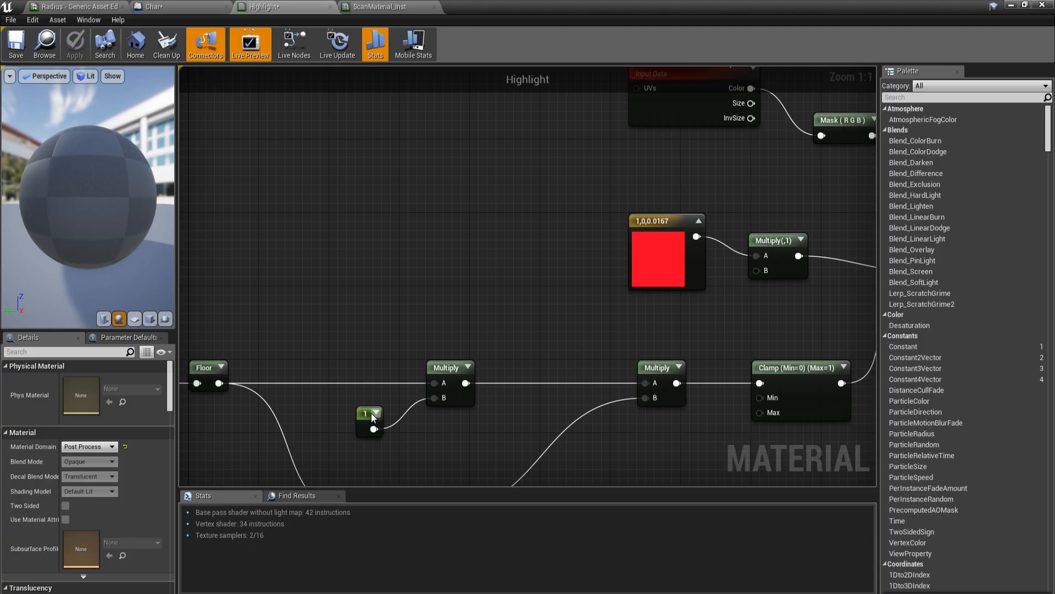
Step: Set the constant feeding the Multiply after Floor to 0.5, apply the material, and play the level again
left_click(373, 417)
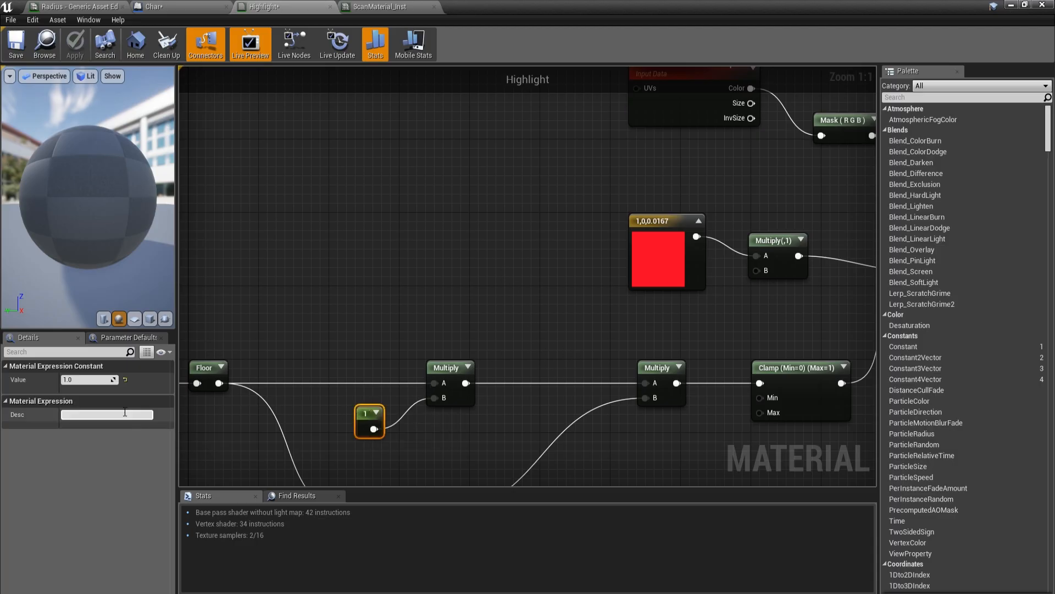
left_click(94, 382)
type("0.5")
key("Return")
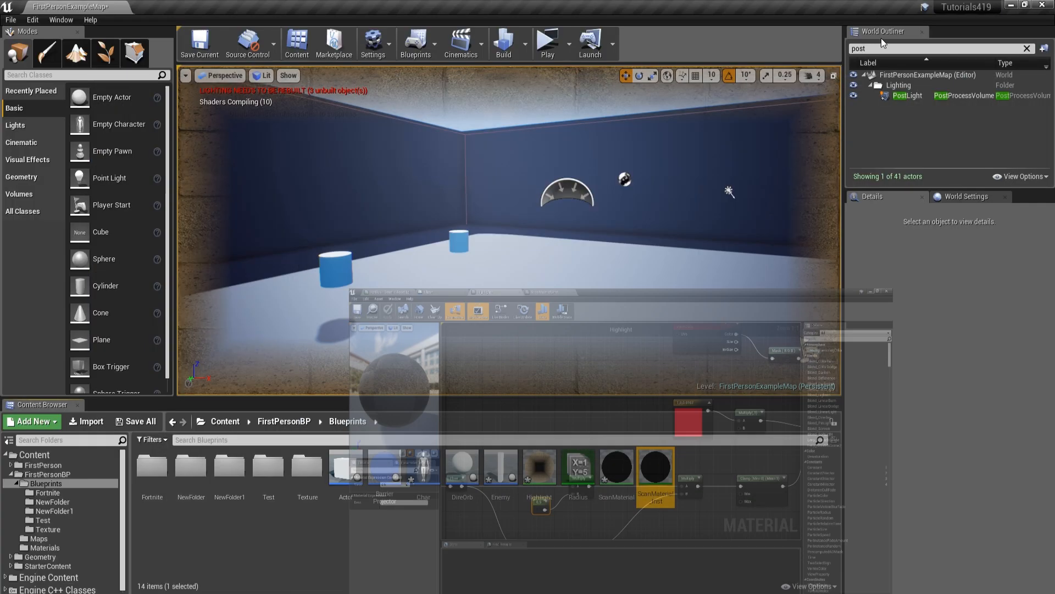
left_click(547, 44)
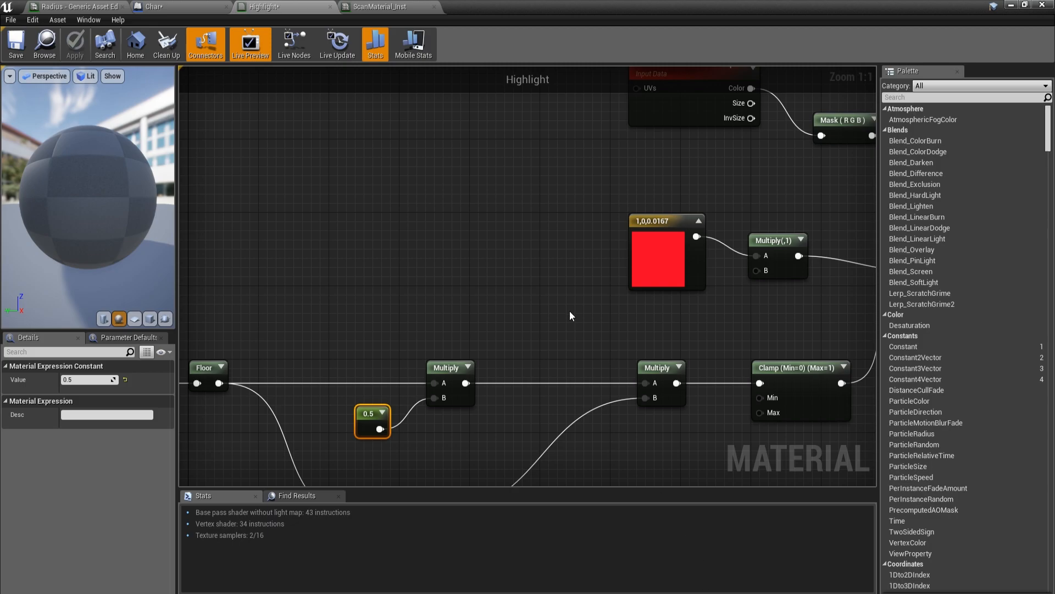
Step: Examine how the final Clamp, the red color and the masked PostProcessInput0 texture feed the Lerp node
right_click_drag(570, 316, 504, 202)
right_click_drag(665, 224, 484, 302)
left_click(483, 323)
right_click_drag(604, 344, 546, 413)
right_click_drag(459, 370, 436, 394)
right_click_drag(598, 344, 648, 245)
left_click_drag(657, 441, 434, 284)
right_click_drag(584, 404, 599, 453)
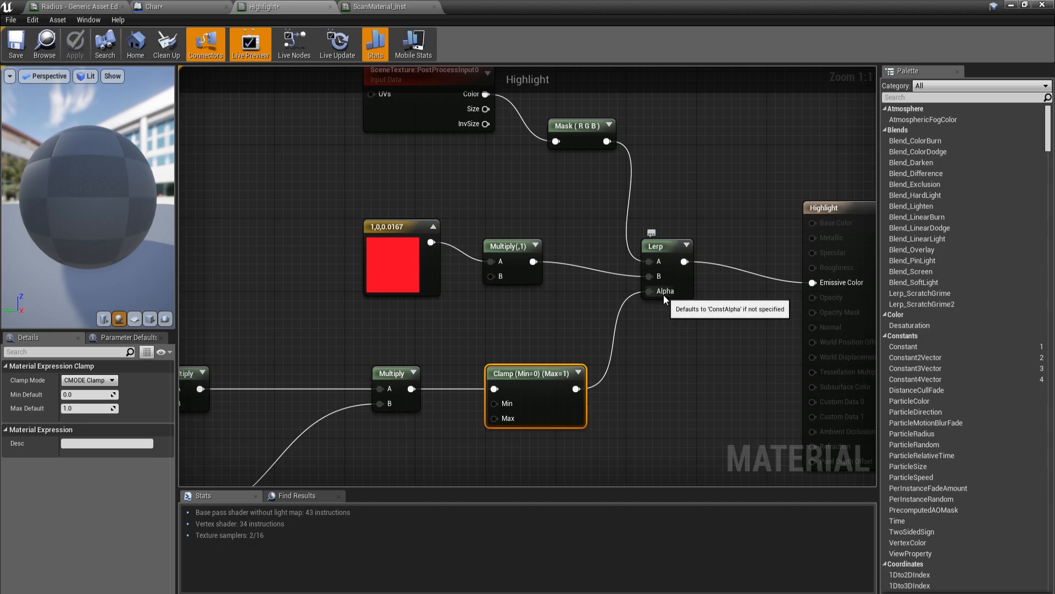
right_click_drag(538, 332, 506, 446)
left_click(513, 424)
Step: Delete the Multiply node after the red color and wire the color directly into the Lerp's B input
left_click_drag(575, 275, 593, 261)
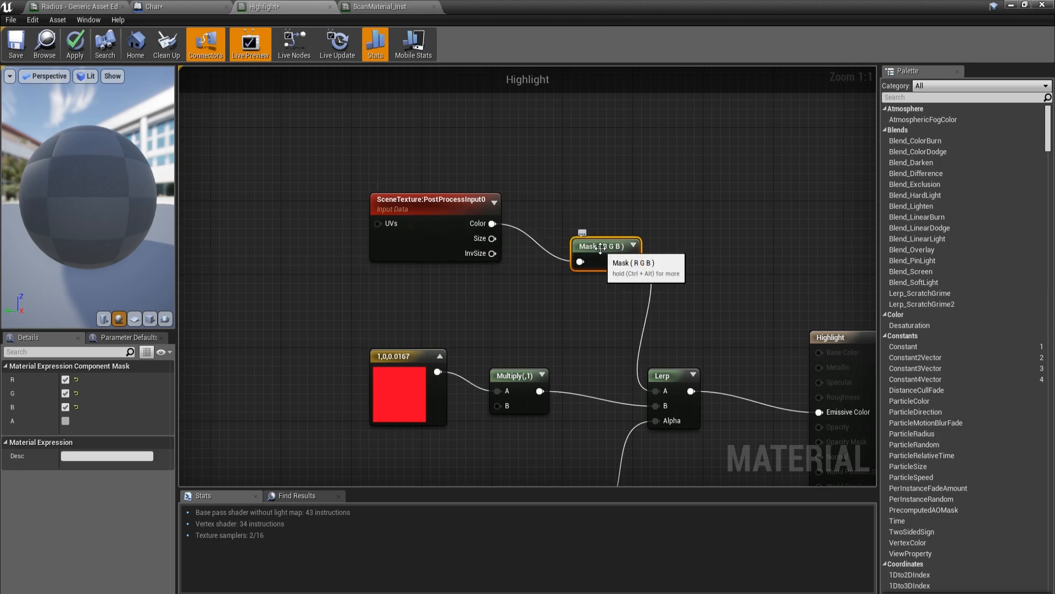
right_click_drag(436, 415, 422, 315)
left_click_drag(488, 364, 311, 237)
left_click_drag(451, 347, 352, 257)
key("Delete")
left_click_drag(570, 342, 650, 308)
right_click_drag(654, 246, 557, 255)
Step: Check the Lerp connection to Emissive Color, apply the Highlight material, and close its editor
left_click(784, 246)
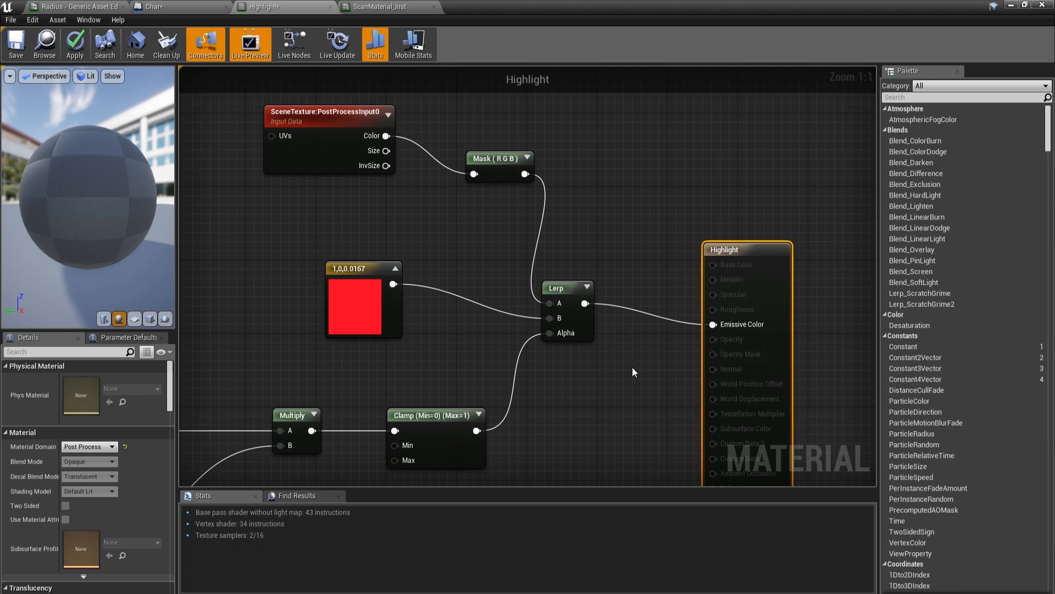
left_click_drag(629, 367, 512, 271)
left_click(633, 265)
right_click_drag(632, 265, 521, 245)
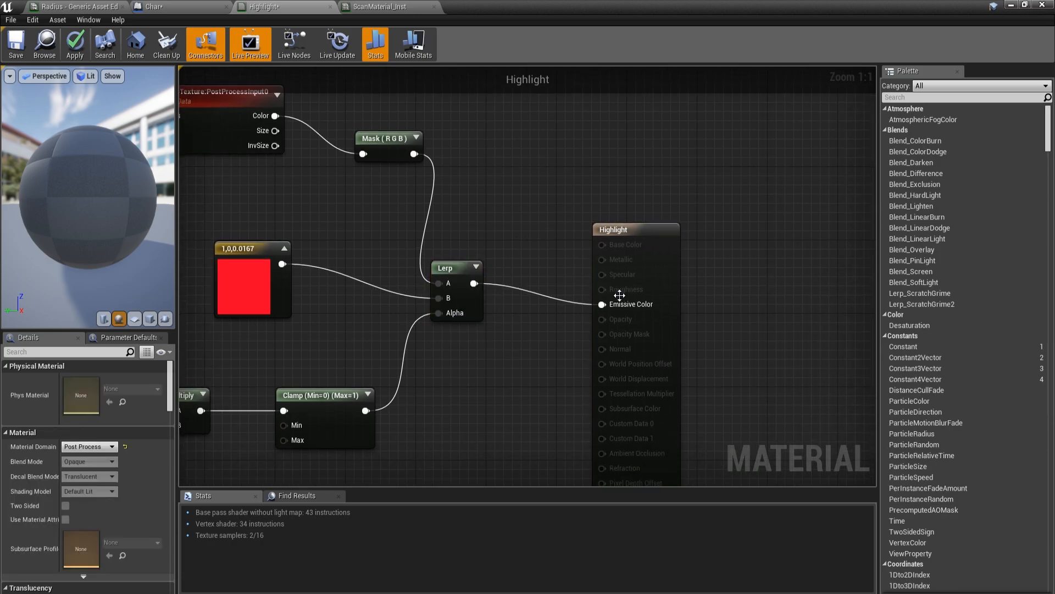
left_click(75, 44)
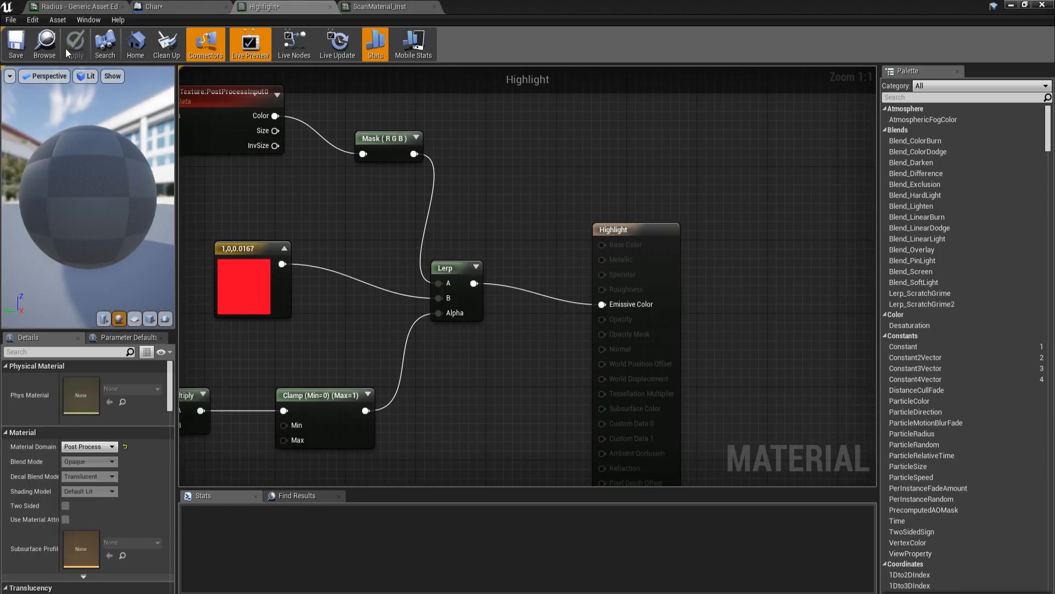
right_click_drag(363, 166, 476, 164)
left_click(330, 6)
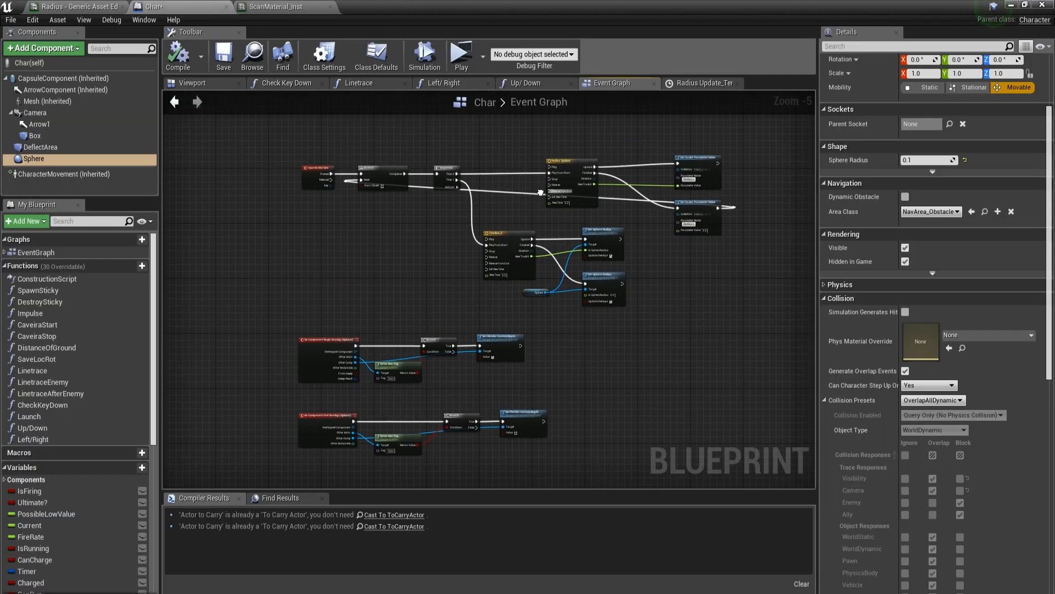
Step: Close the Radius parameter collection and the ScanMaterial_Inst editor, leaving the Char blueprint open
left_click(55, 7)
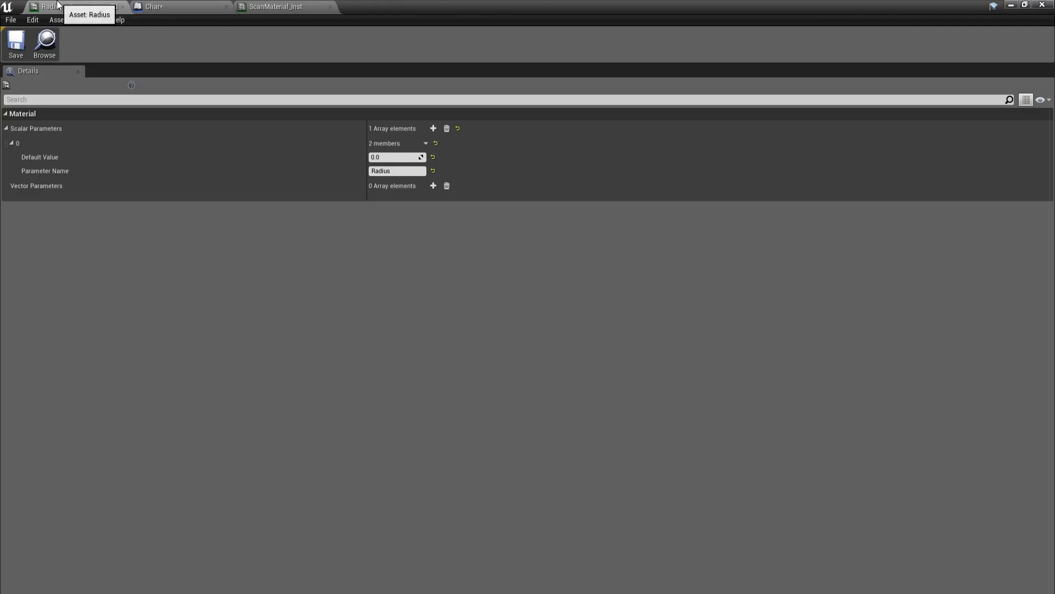
left_click(122, 6)
left_click(176, 6)
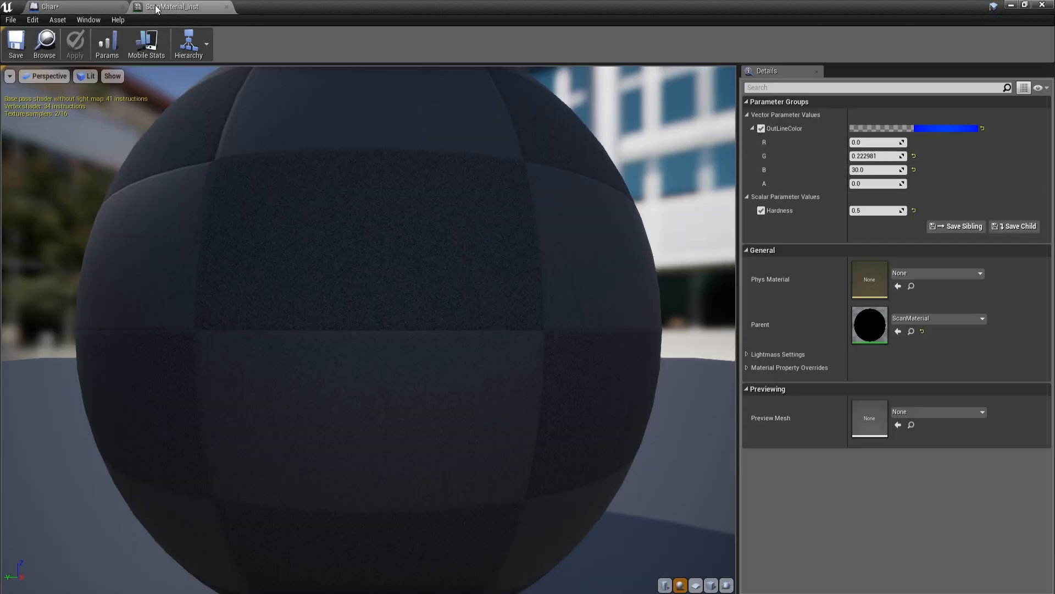
left_click(226, 6)
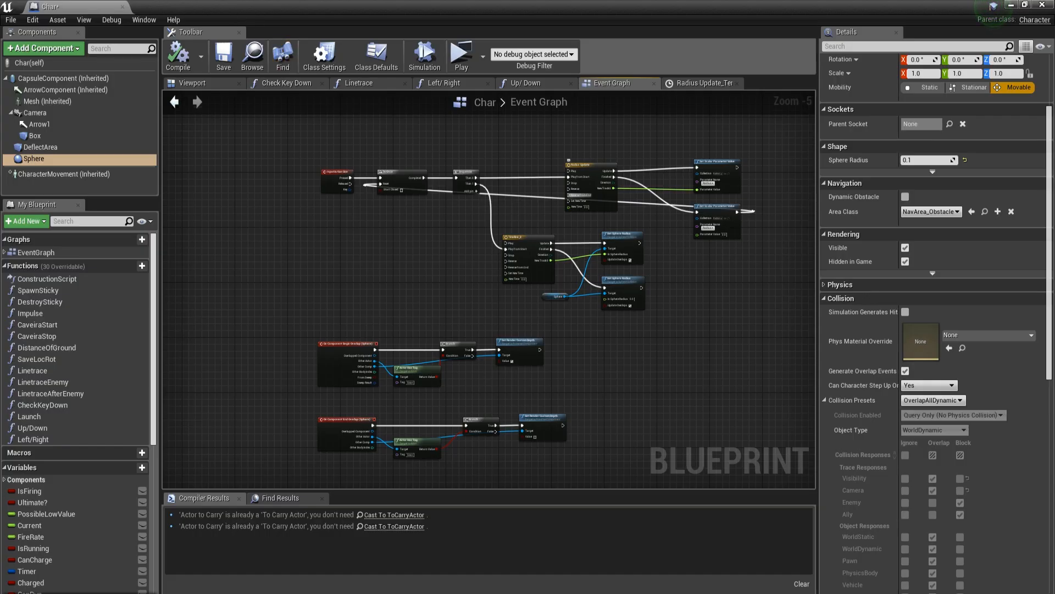
Step: Enclose all the scan and overlap nodes in the Char Event Graph in one comment box
right_click_drag(503, 215, 497, 186)
right_click_drag(688, 355, 662, 371)
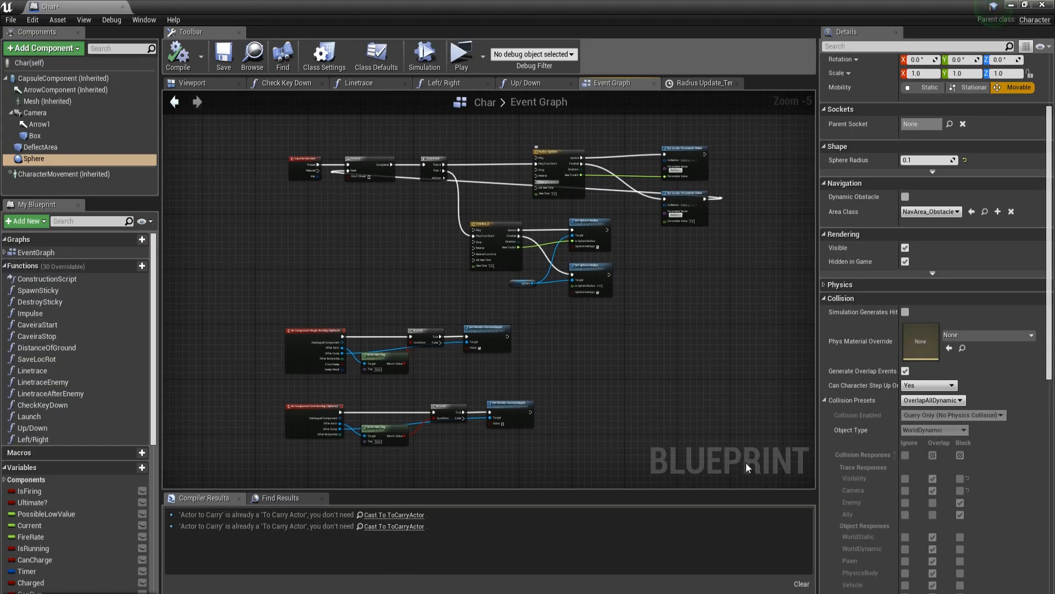
left_click_drag(747, 451, 237, 126)
key("c")
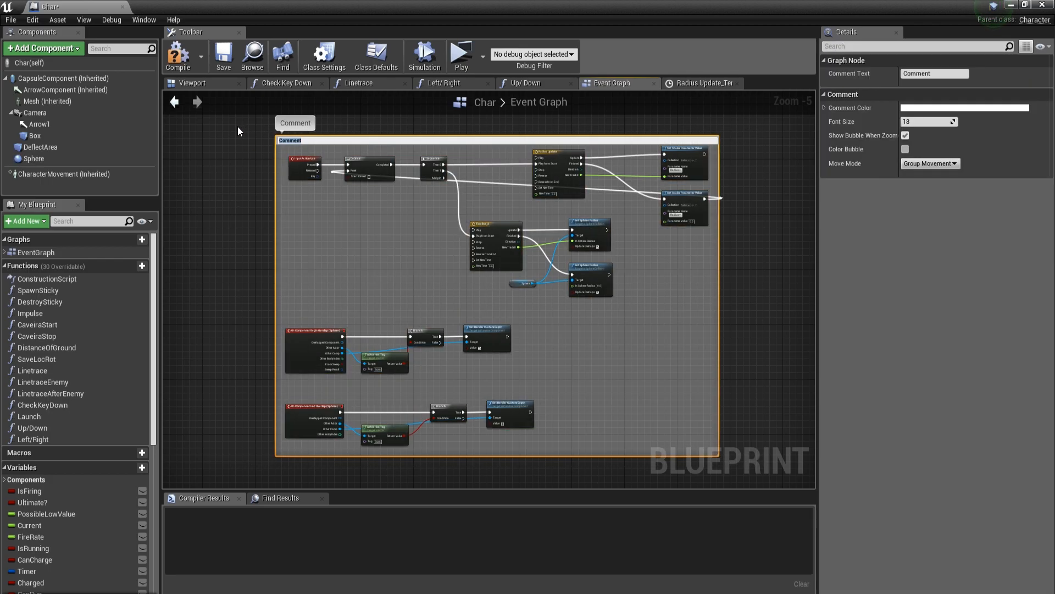
Step: Locate the InputAction Use event and open the Input page of the Project Settings to check its action mapping
scroll(342, 156, "up", 4)
right_click_drag(342, 156, 562, 337)
scroll(287, 220, "down", 5)
scroll(422, 260, "up", 5)
scroll(481, 329, "up", 1)
left_click(450, 325)
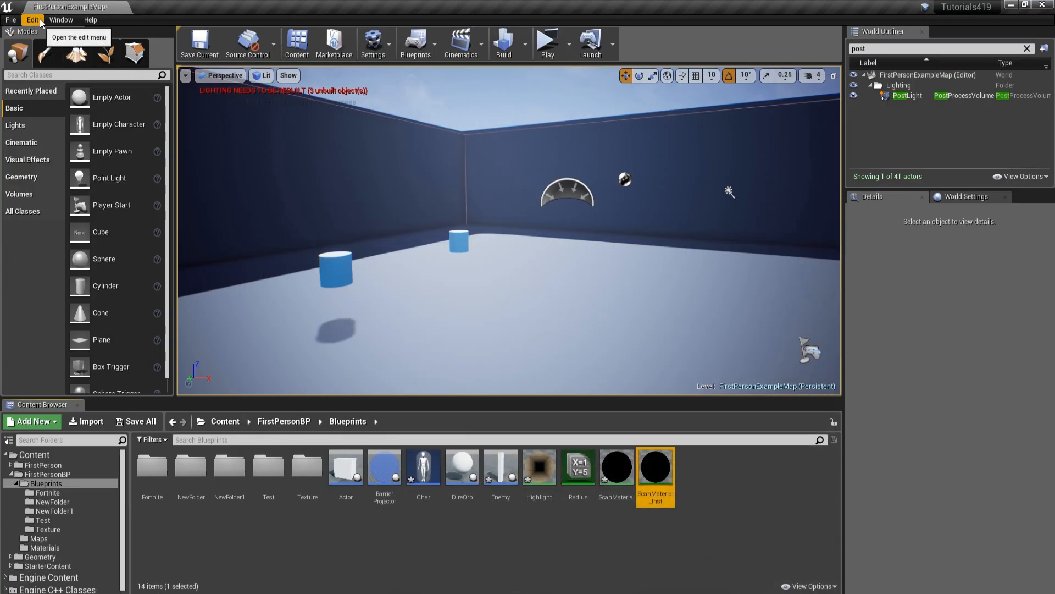
left_click(39, 18)
left_click(55, 181)
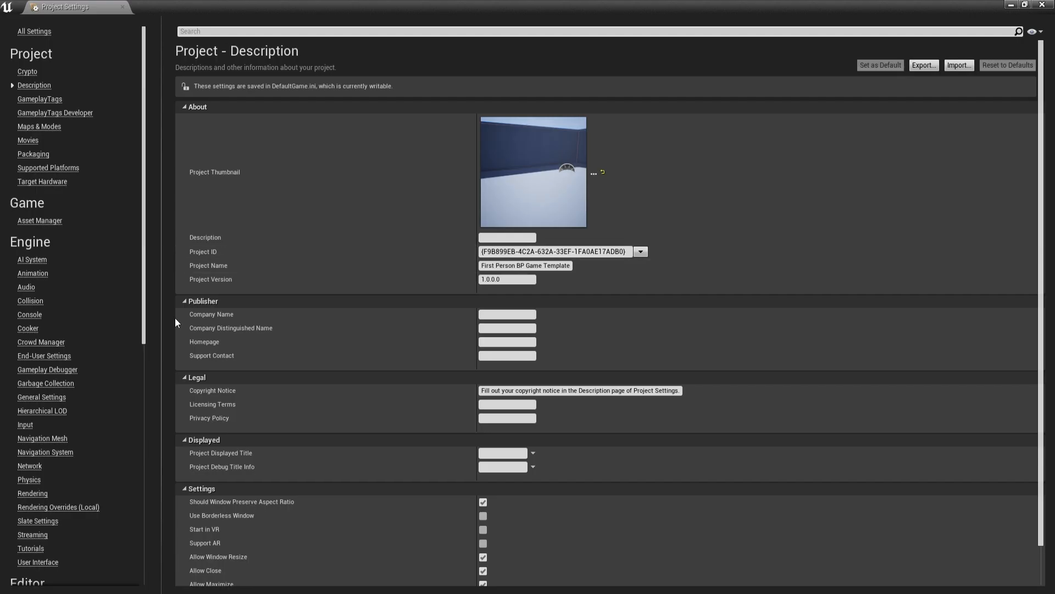
left_click(25, 425)
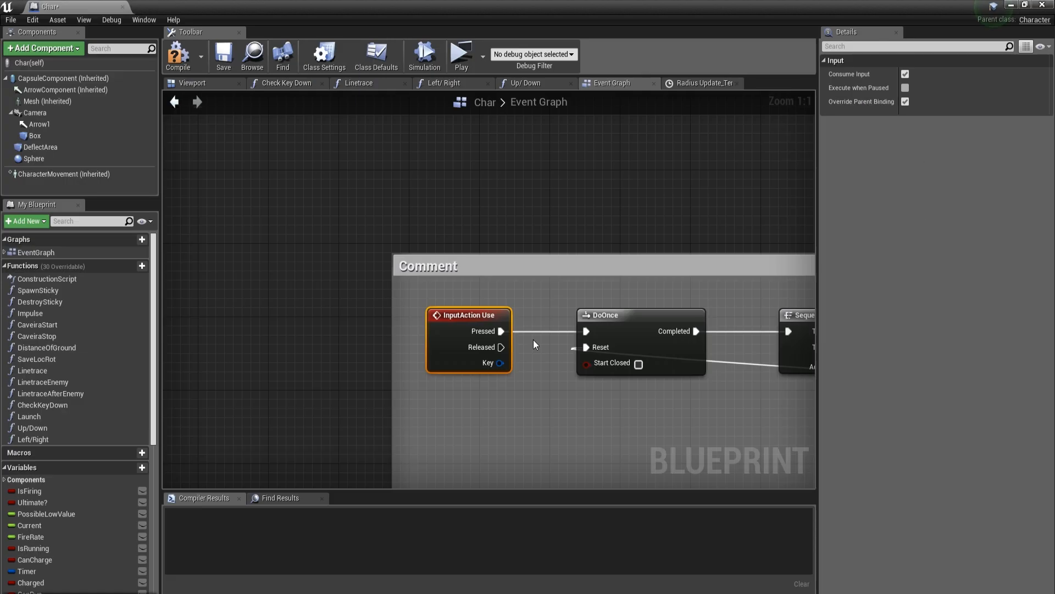
Step: Examine how the InputAction Use event runs through the DoOnce node and how its Reset pin is wired
right_click_drag(534, 340, 390, 280)
left_click(447, 325)
right_click_drag(448, 325, 407, 342)
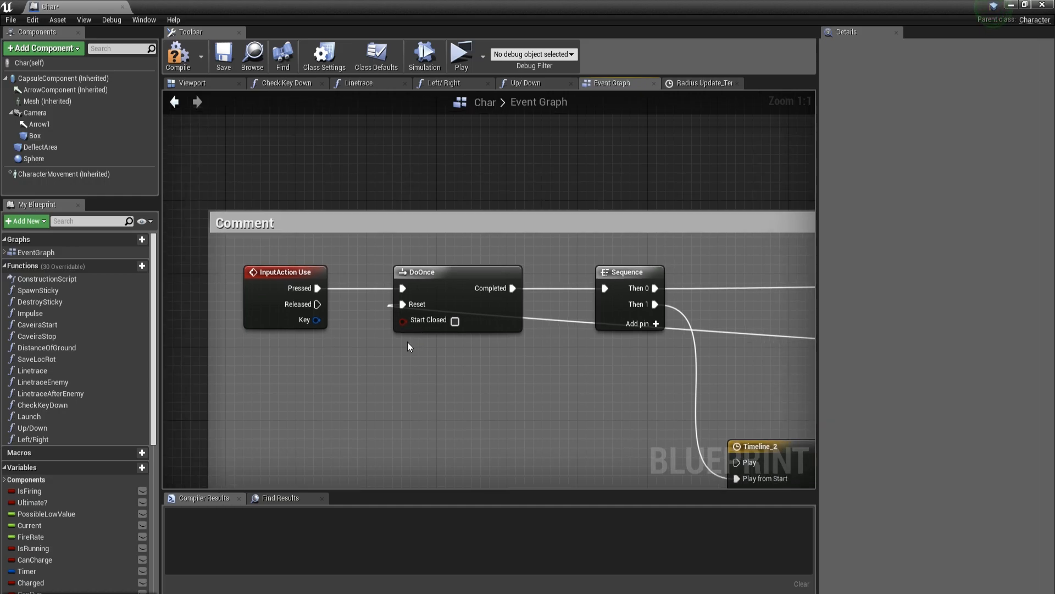
left_click(461, 309)
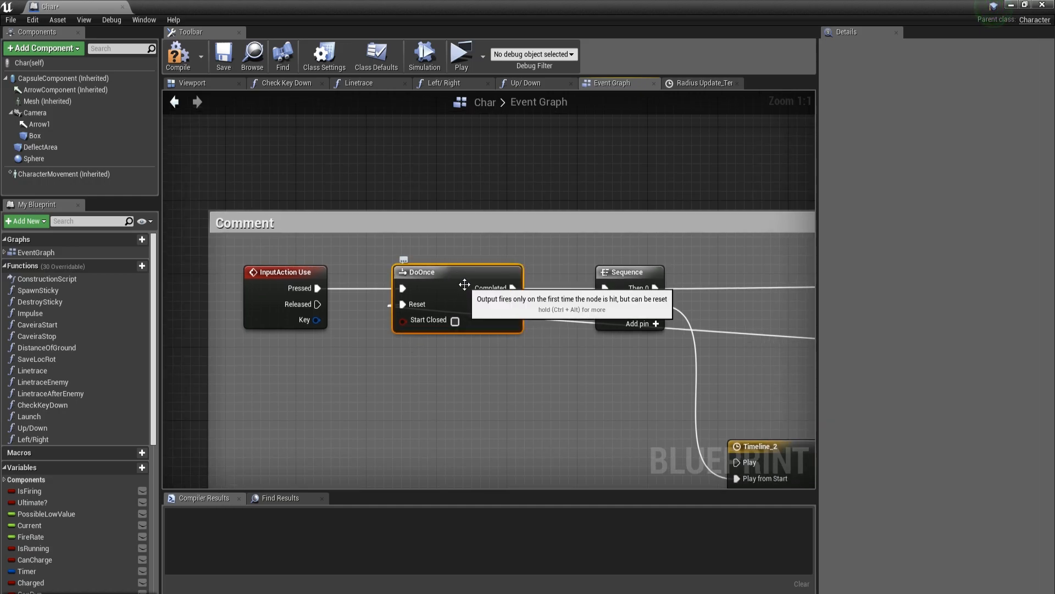
scroll(445, 305, "down", 2)
right_click_drag(400, 297, 349, 282)
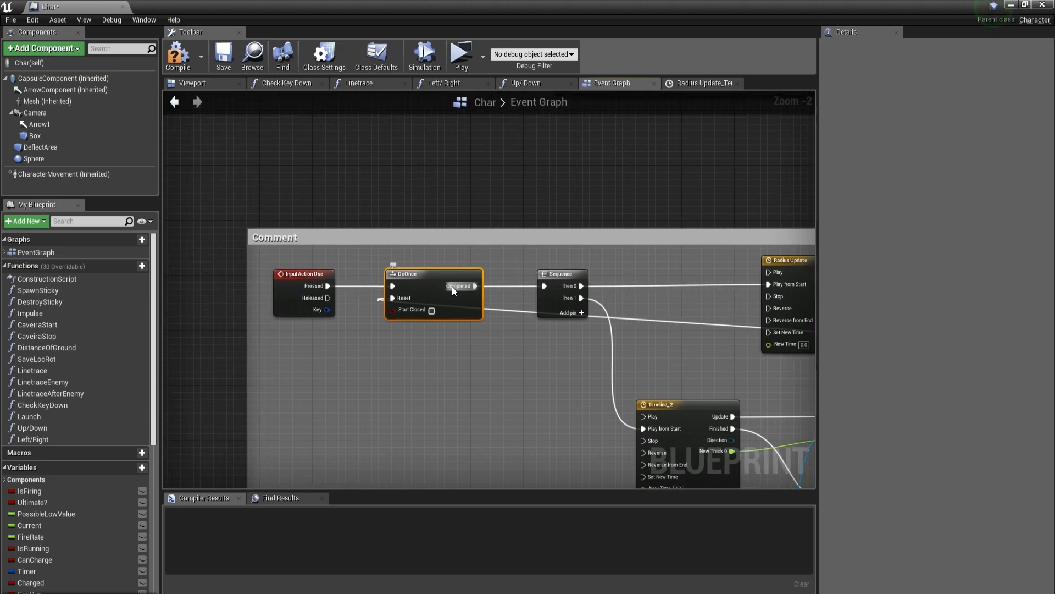
right_click_drag(424, 308, 501, 320)
scroll(302, 330, "down", 1)
scroll(502, 320, "up", 3)
right_click_drag(400, 321, 242, 300)
scroll(527, 325, "down", 1)
right_click_drag(528, 325, 360, 326)
scroll(593, 372, "up", 5)
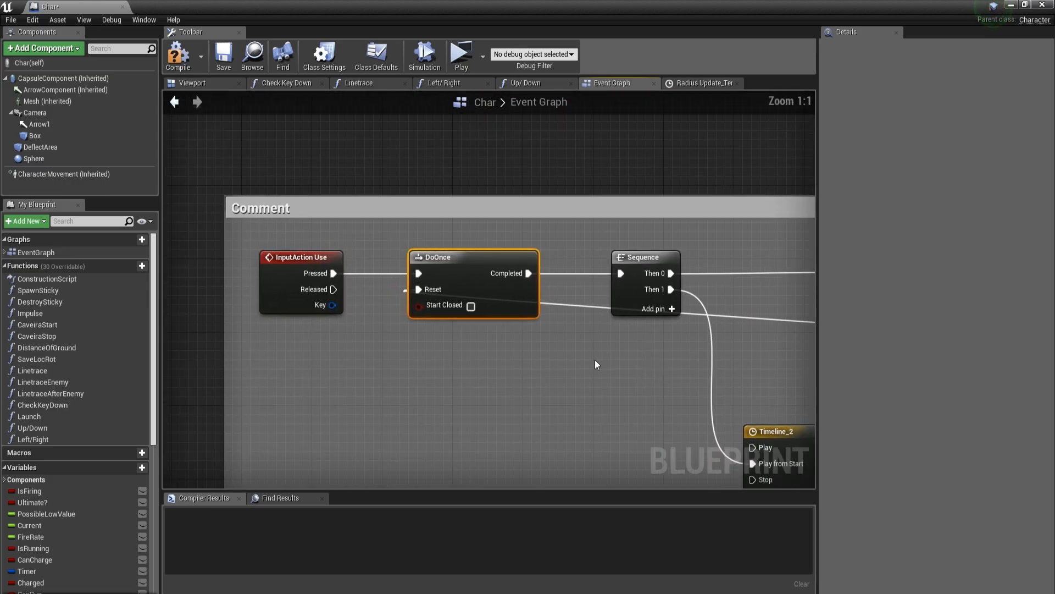
Step: Examine how the Sequence node starts the Radius Update timeline and drives the Set Scalar Parameter Value nodes
right_click_drag(608, 364, 520, 358)
right_click_drag(384, 279, 383, 307)
right_click_drag(526, 311, 404, 326)
right_click_drag(489, 385, 483, 344)
left_click_drag(483, 344, 379, 244)
right_click_drag(494, 305, 371, 268)
scroll(437, 328, "down", 1)
right_click_drag(530, 269, 420, 317)
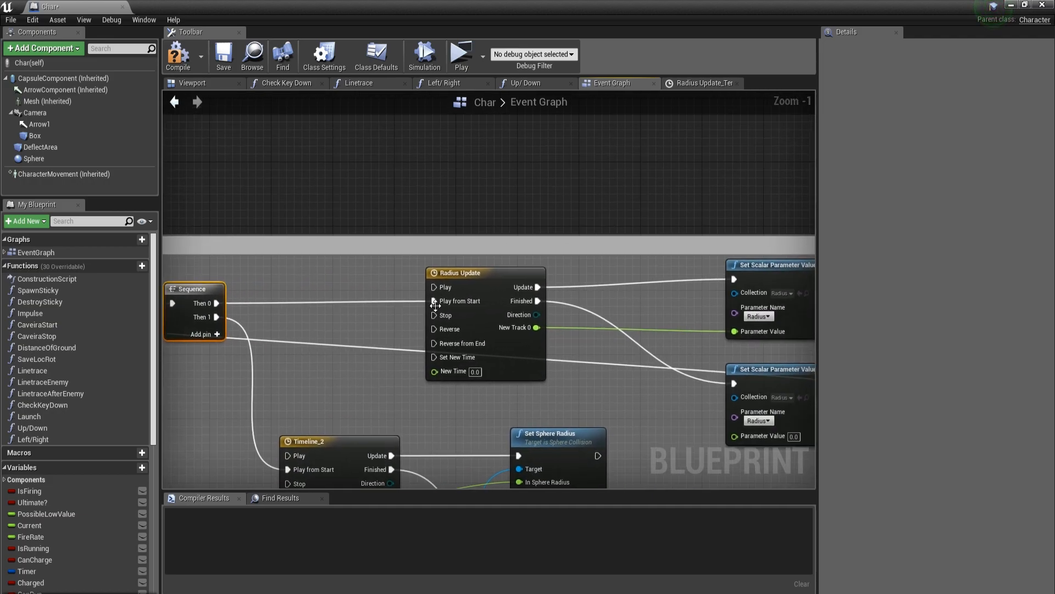
right_click_drag(476, 298, 355, 311)
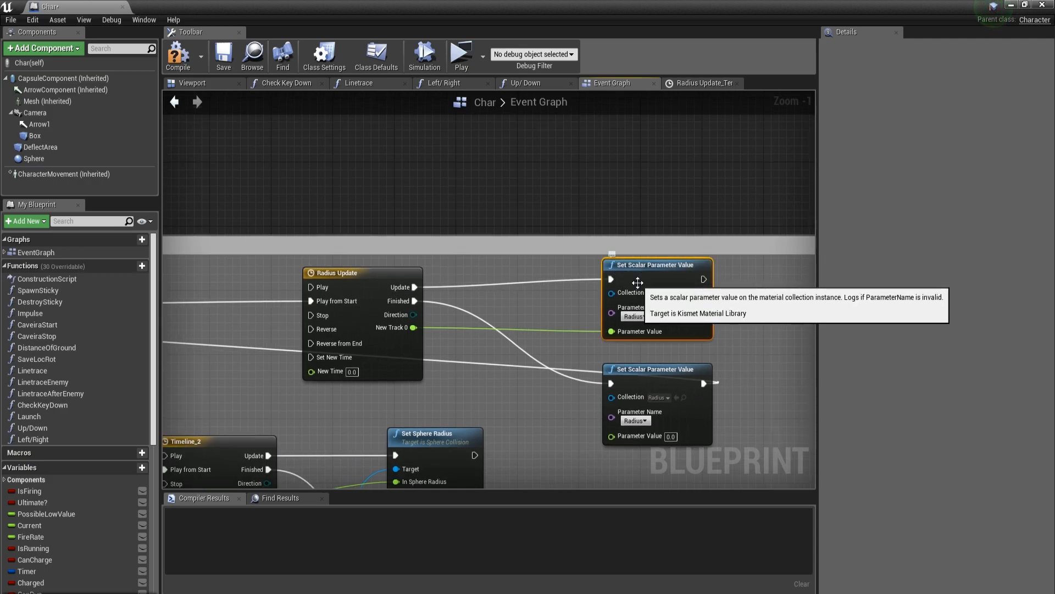
Step: Compile the Char blueprint, play the level to check the scan effect, and end the preview
left_click(189, 58)
left_click(461, 55)
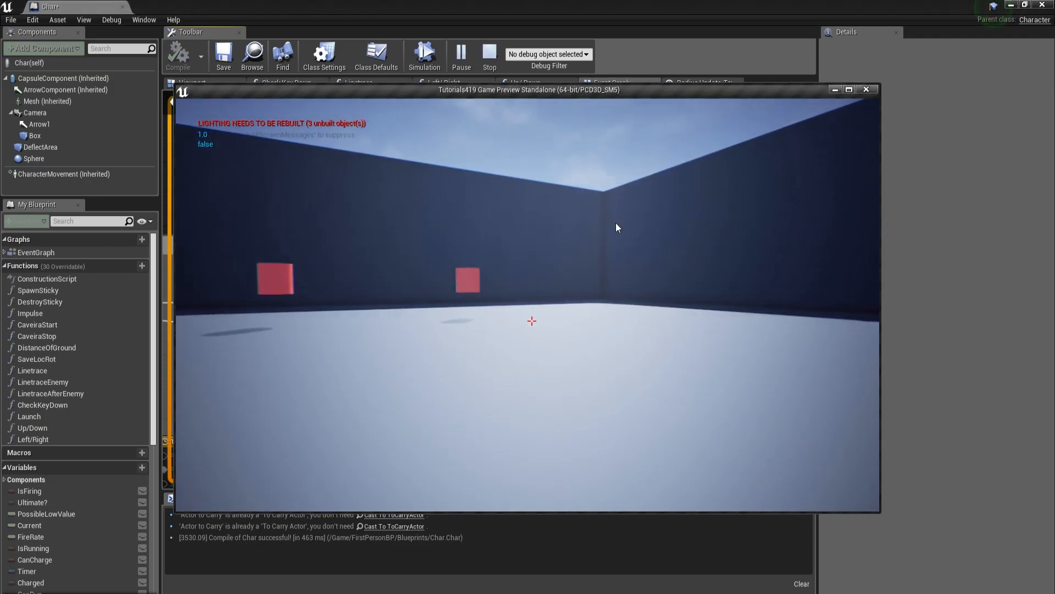
key("Escape")
Step: Examine the Timeline_2 and Set Sphere Radius nodes together with the Sphere component's details in the blueprint viewport
scroll(618, 236, "down", 6)
scroll(610, 269, "up", 5)
right_click_drag(624, 247, 643, 320)
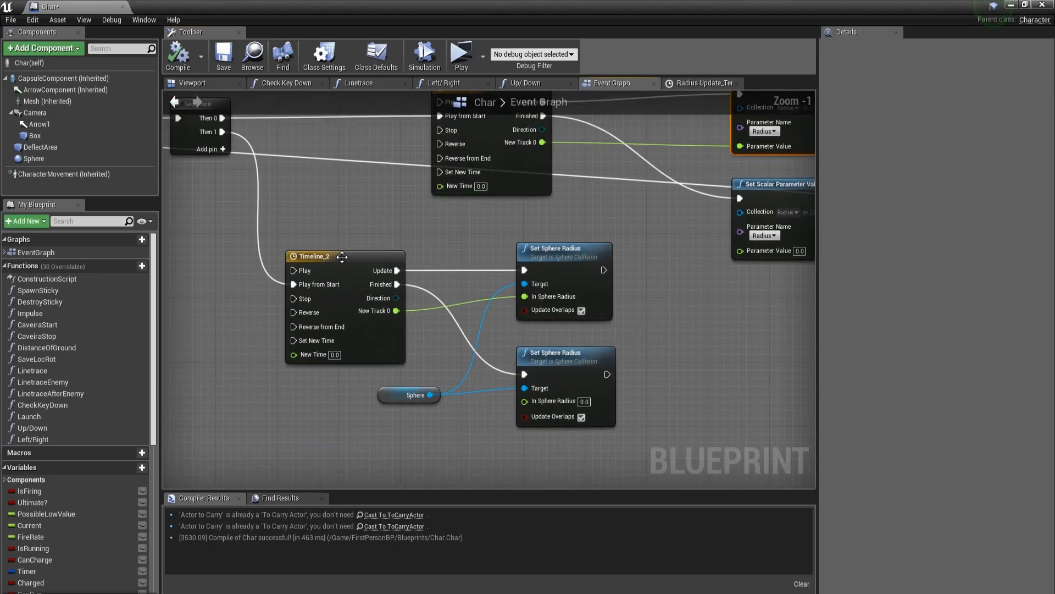
right_click_drag(344, 259, 441, 283)
left_click(194, 83)
left_click(55, 159)
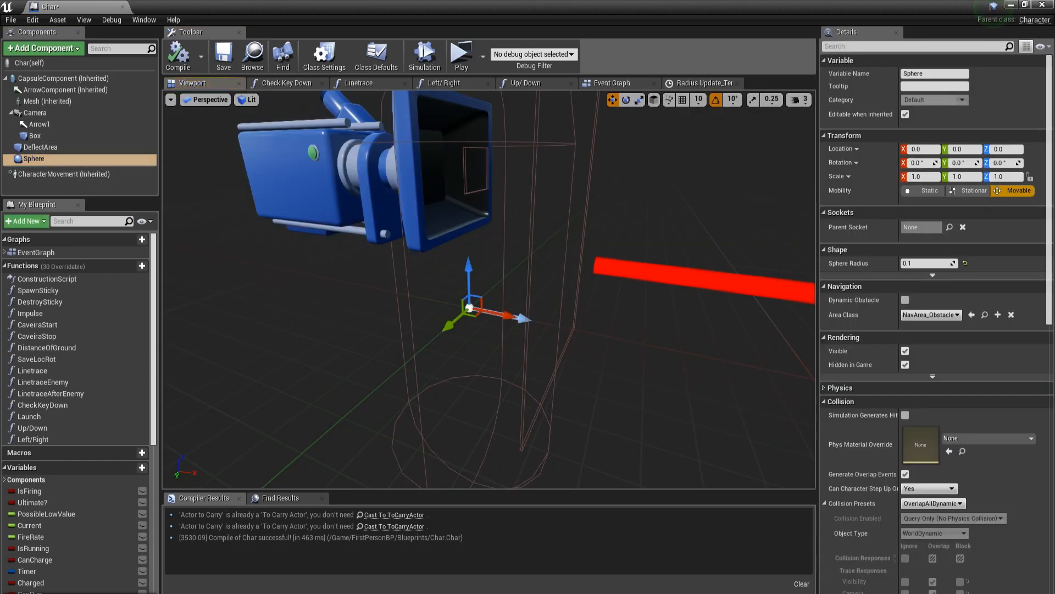
left_click(248, 190)
left_click(34, 159)
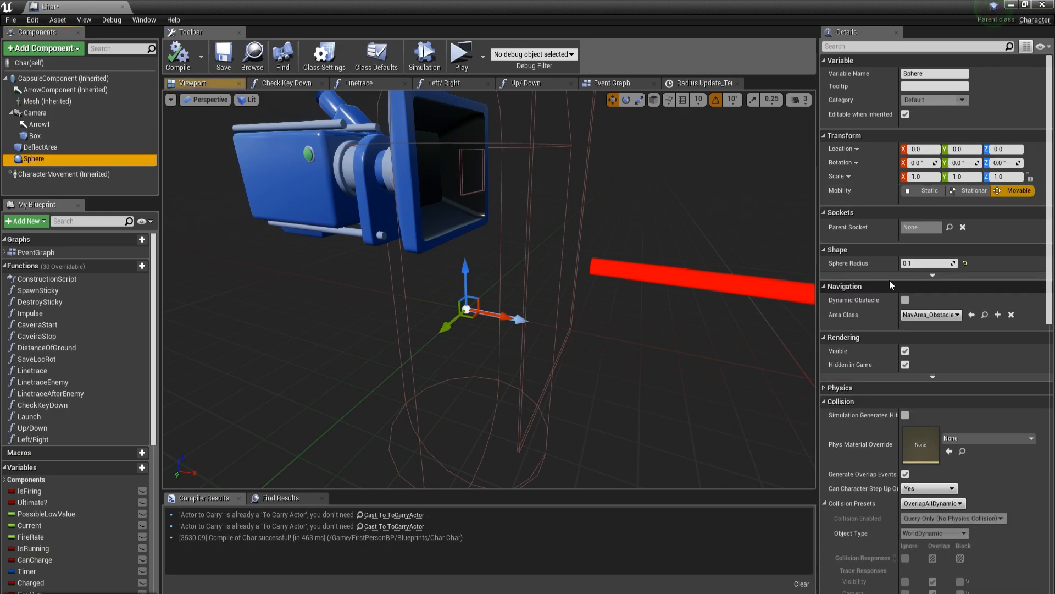
left_click(624, 87)
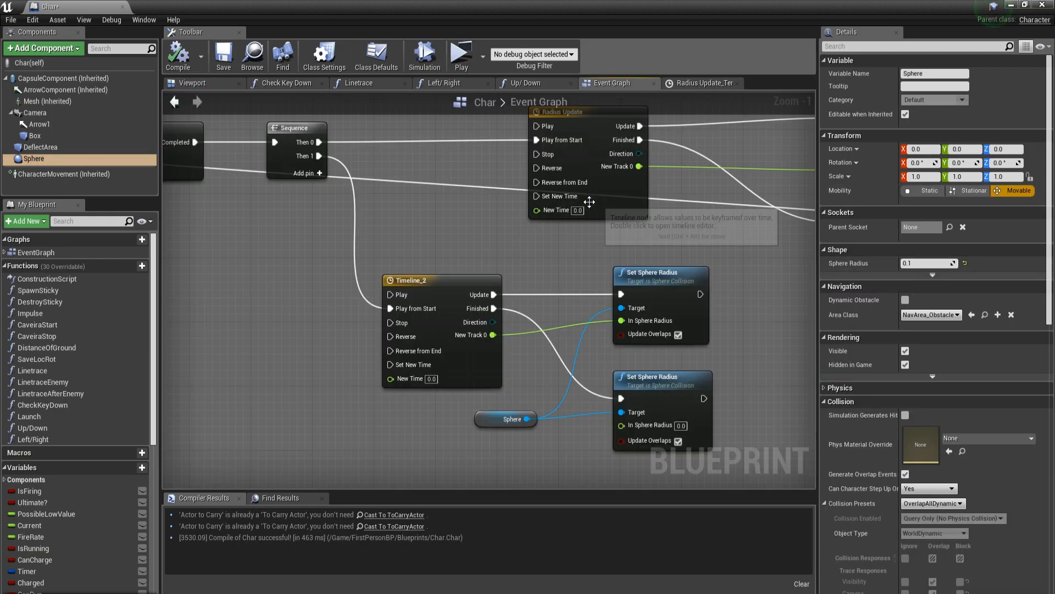
left_click_drag(723, 412, 506, 209)
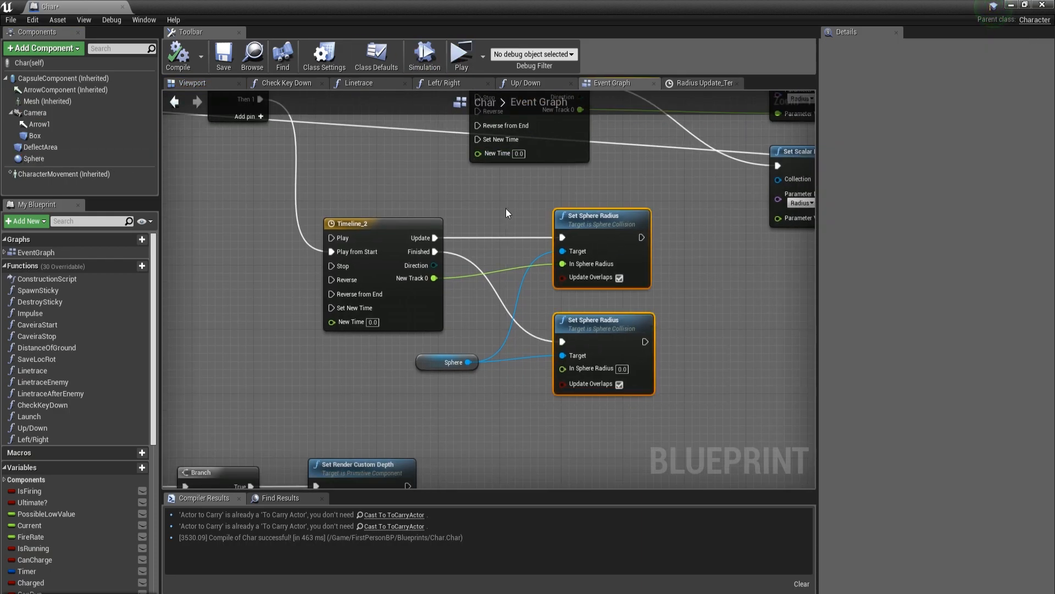
right_click_drag(494, 214, 627, 302)
right_click_drag(608, 254, 390, 290)
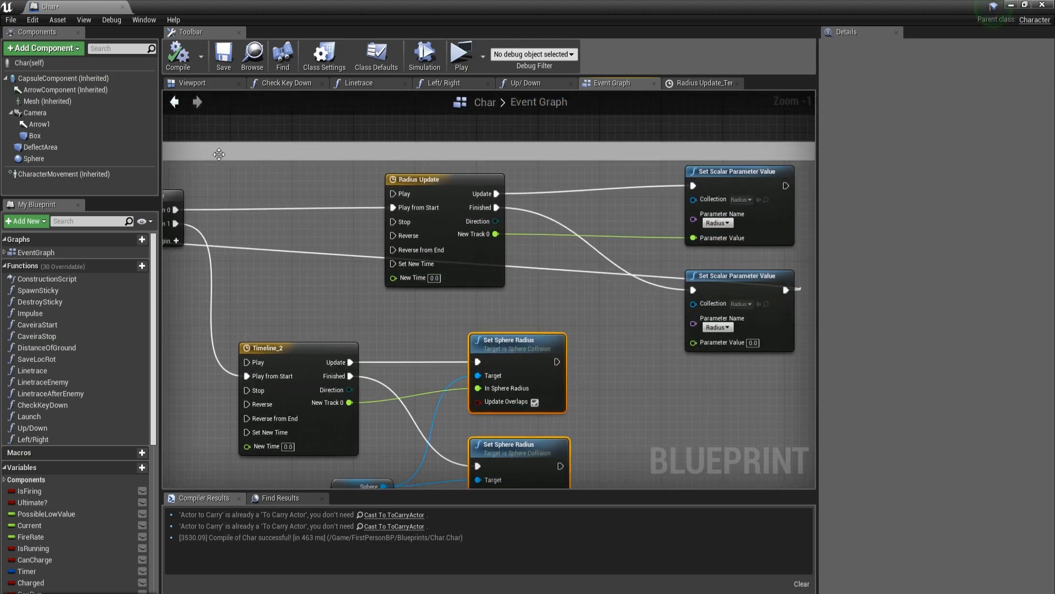
Step: Set the Sphere component's Sphere Radius to 0.0 and compile the Char blueprint
left_click(191, 83)
left_click(60, 159)
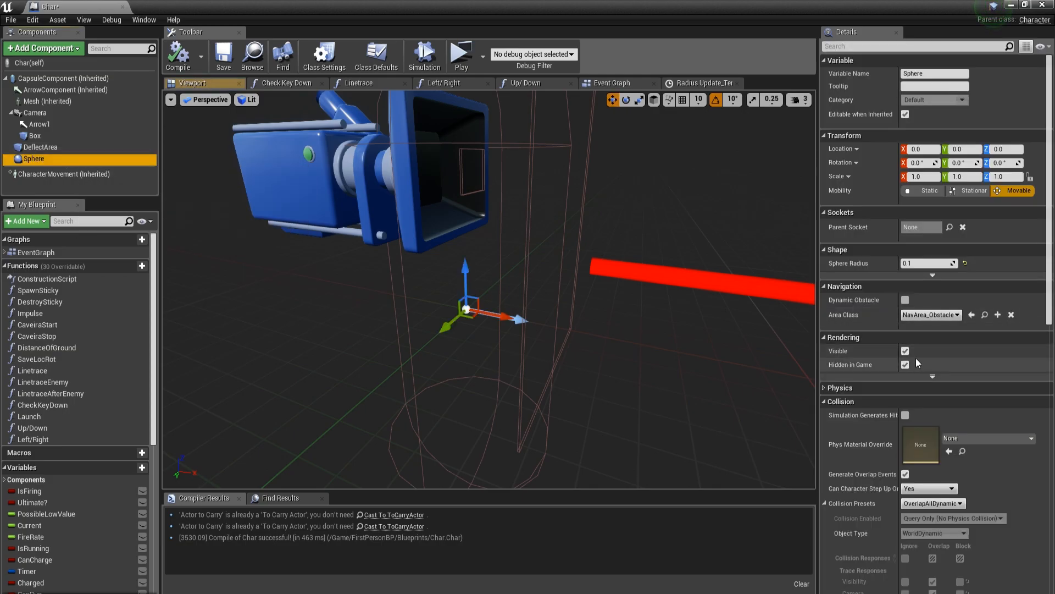
left_click(922, 265)
type("0")
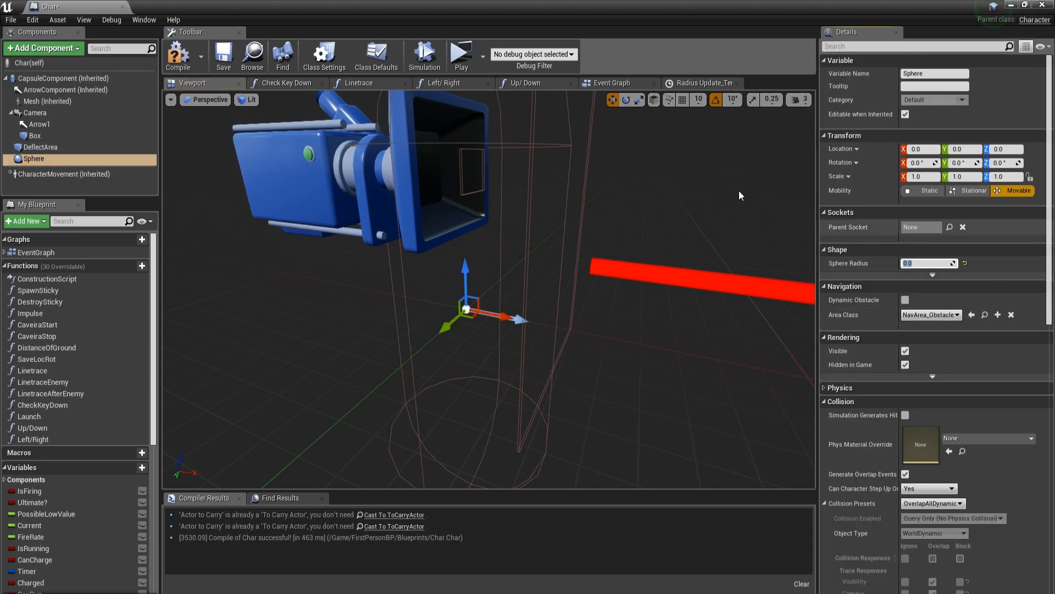
left_click(179, 54)
Step: Open the Radius Update timeline from the Event Graph and inspect the time and value of its curve's end key
left_click(604, 85)
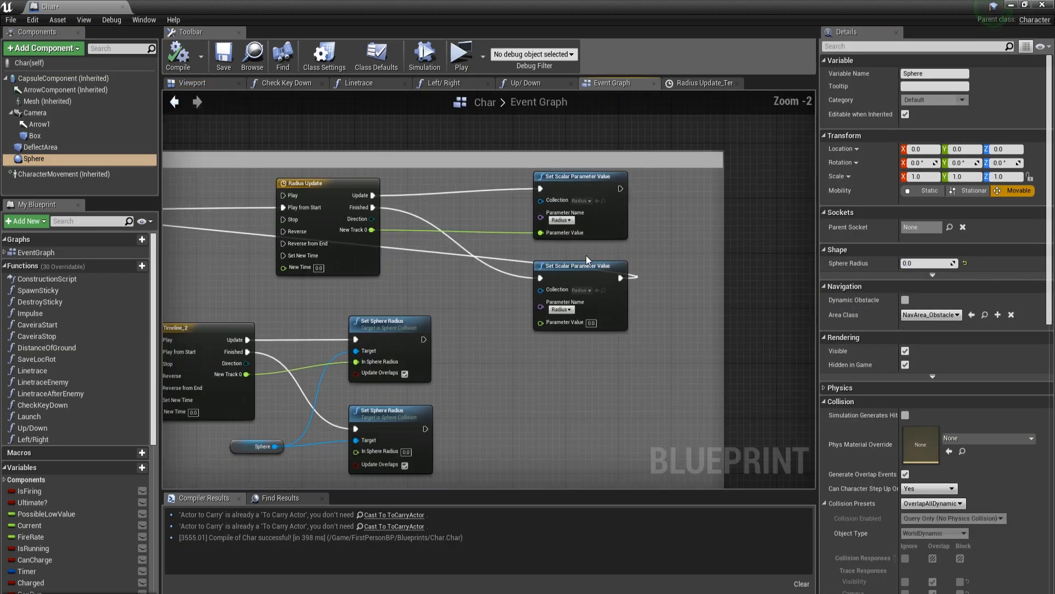
scroll(550, 258, "up", 2)
double_click(448, 246)
scroll(494, 261, "down", 3)
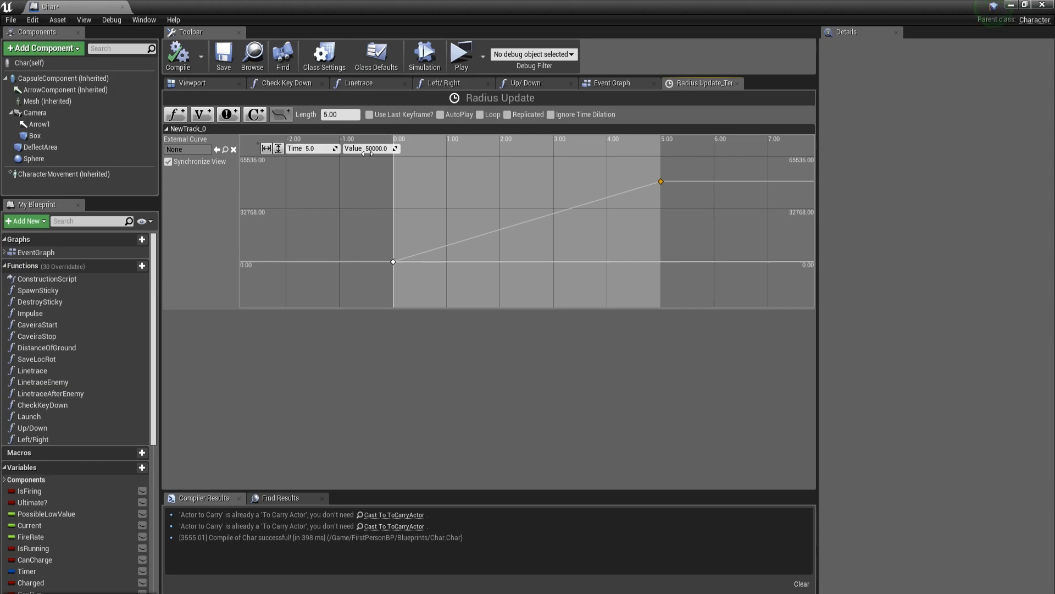
scroll(488, 236, "down", 6)
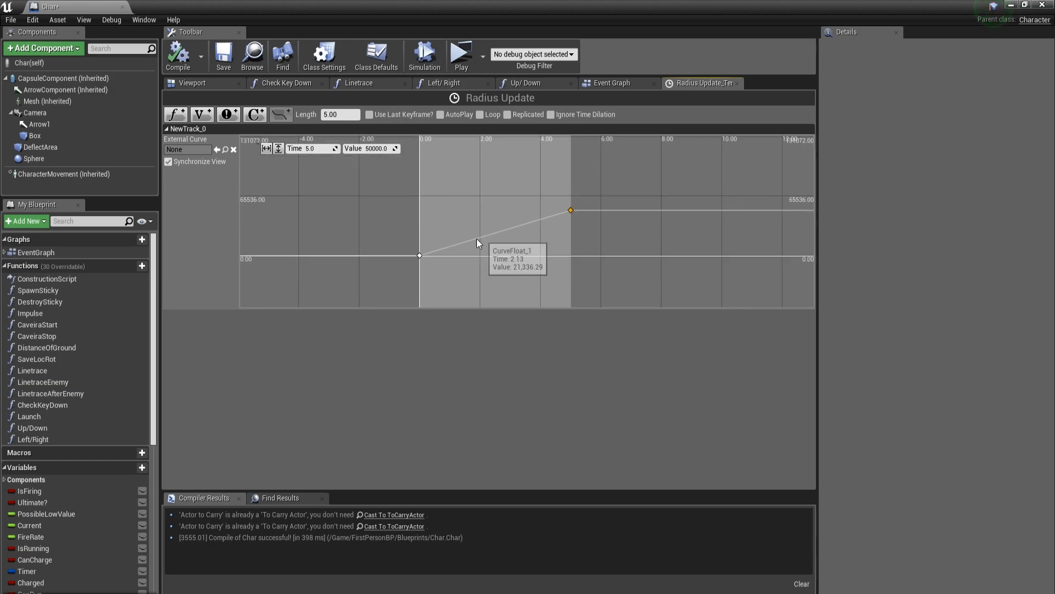
right_click_drag(488, 235, 455, 258)
scroll(455, 249, "up", 5)
left_click(535, 223)
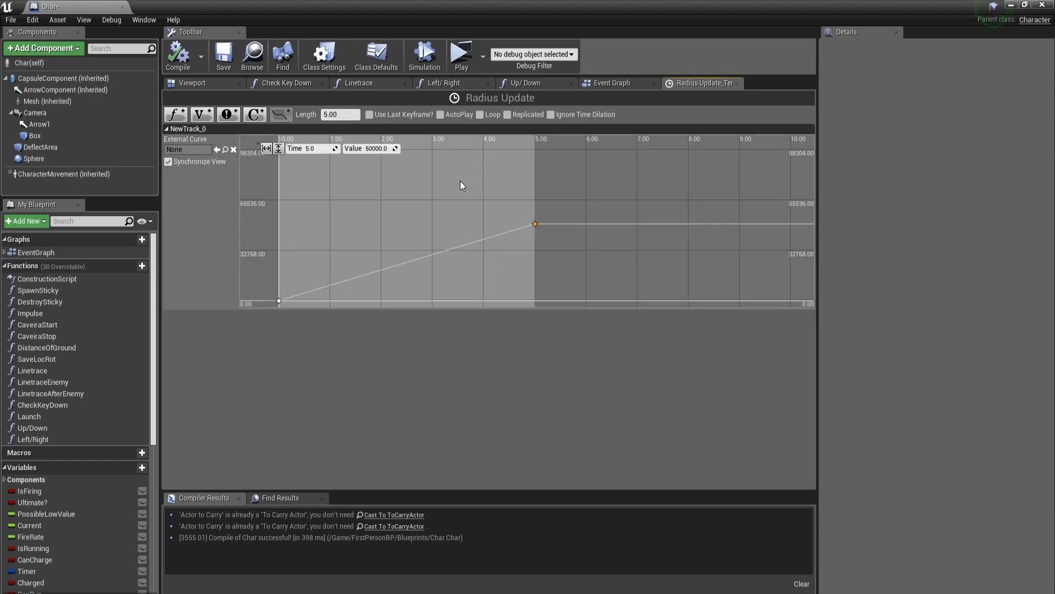
Step: Return to the Event Graph and examine the collection and parameter of the two Set Scalar Parameter Value nodes driven by Radius Update
left_click(626, 83)
scroll(396, 346, "down", 5)
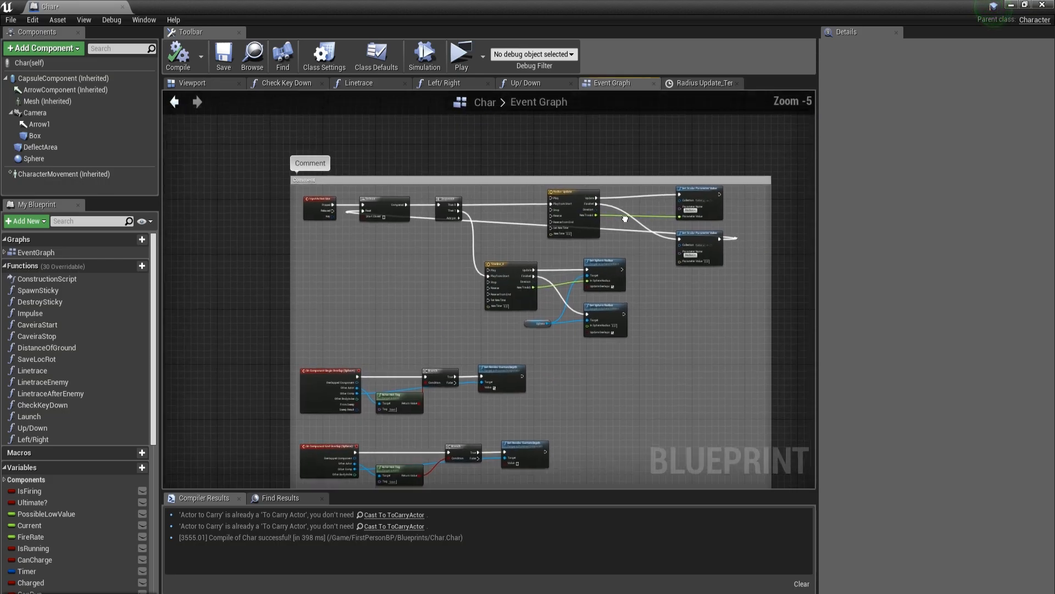
scroll(410, 358, "up", 5)
right_click_drag(555, 246, 397, 310)
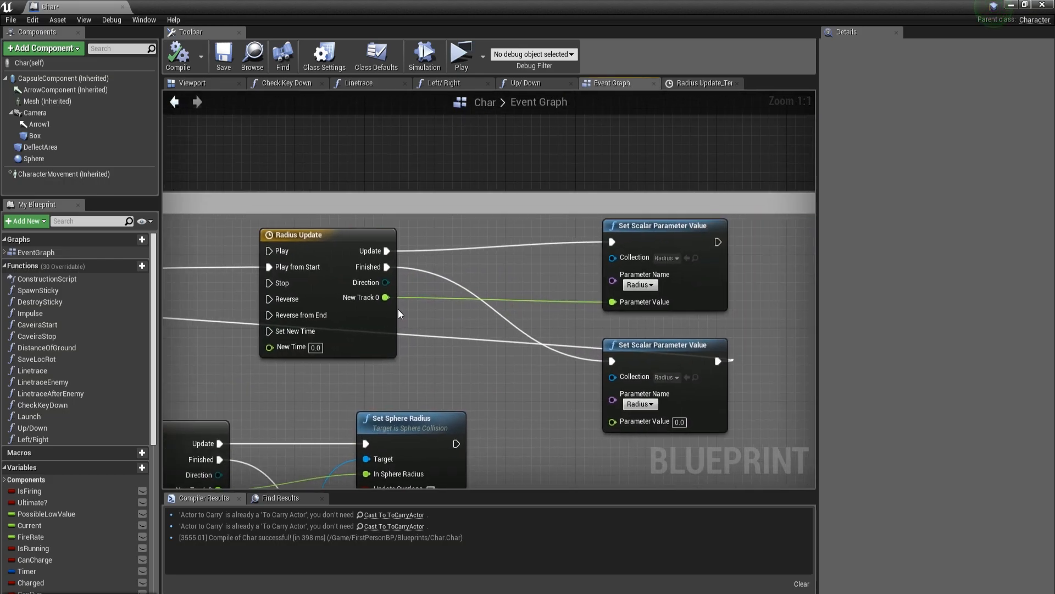
left_click(631, 241)
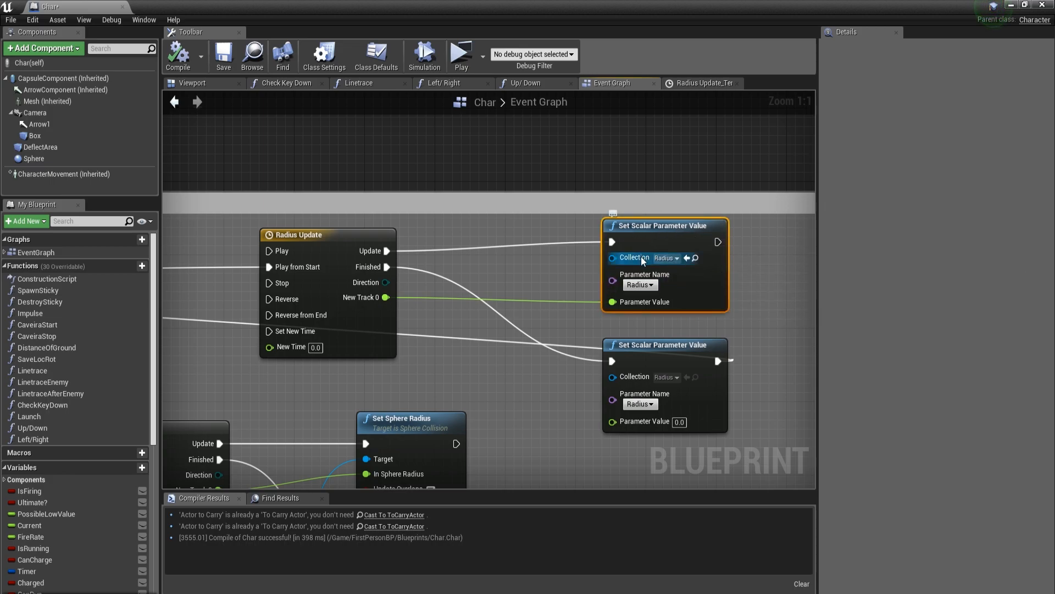
left_click(668, 258)
left_click(667, 257)
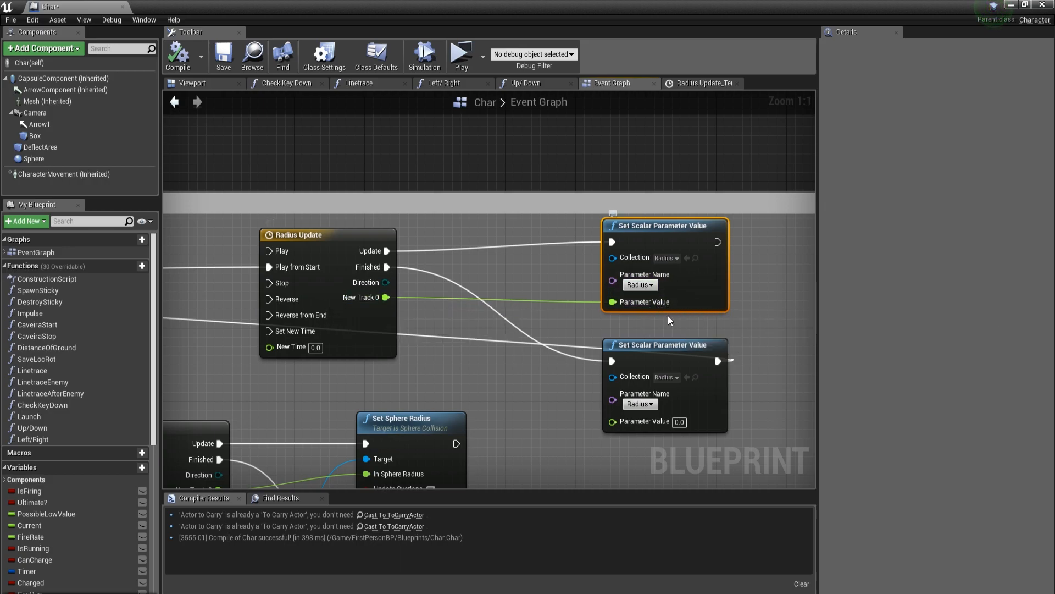
left_click(642, 368)
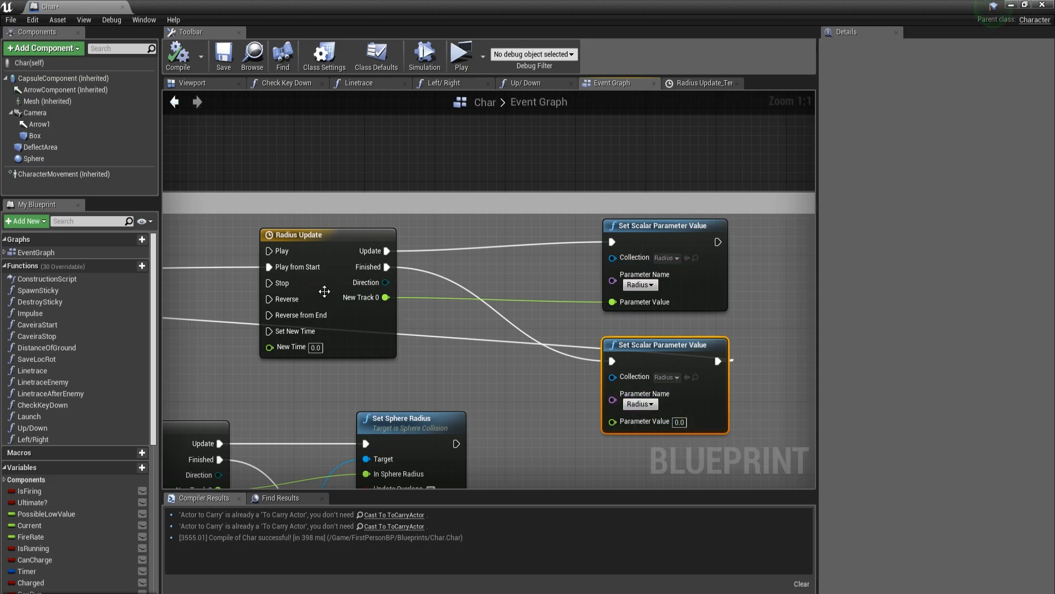
Step: Examine how Timeline_2's Update, Finished and New Track 0 outputs drive the two Set Sphere Radius nodes
scroll(521, 190, "down", 3)
right_click_drag(533, 306, 598, 268)
scroll(598, 268, "up", 1)
scroll(597, 268, "up", 2)
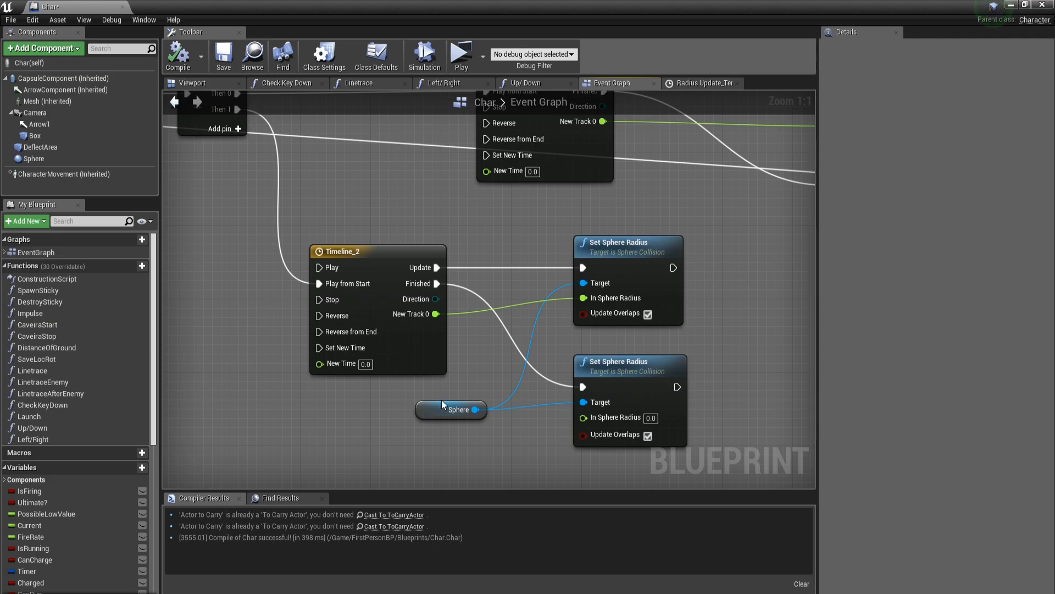
right_click_drag(455, 407, 401, 419)
right_click_drag(352, 358, 334, 386)
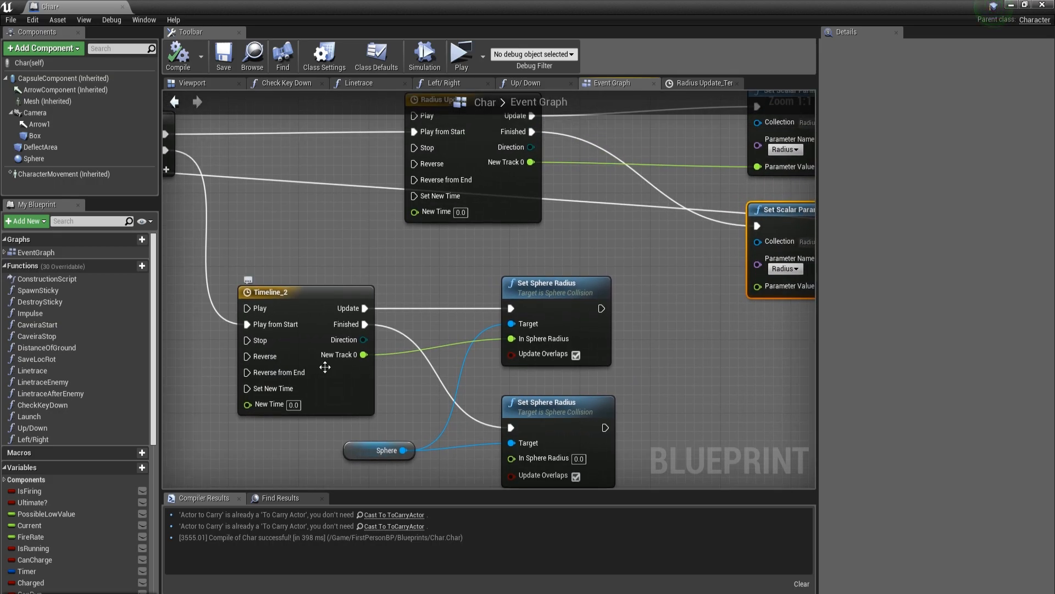
right_click_drag(539, 339, 548, 276)
left_click(575, 369)
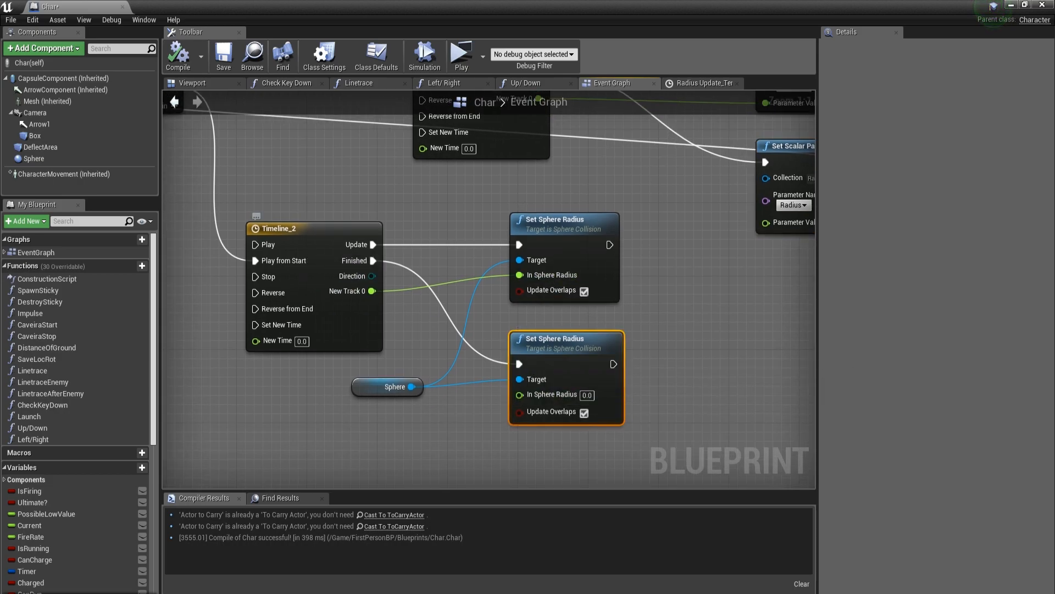
right_click_drag(438, 283, 394, 284)
right_click_drag(505, 384, 505, 427)
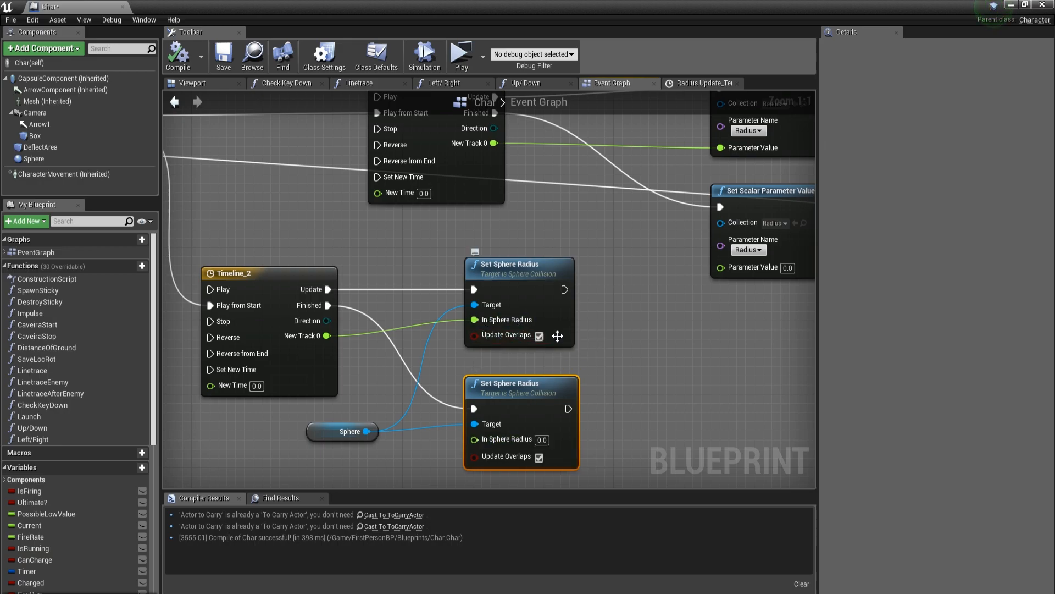
Step: Enlarge the comment box at its lower-left corner around the sphere's begin and end overlap events
scroll(557, 336, "down", 5)
scroll(541, 286, "up", 2)
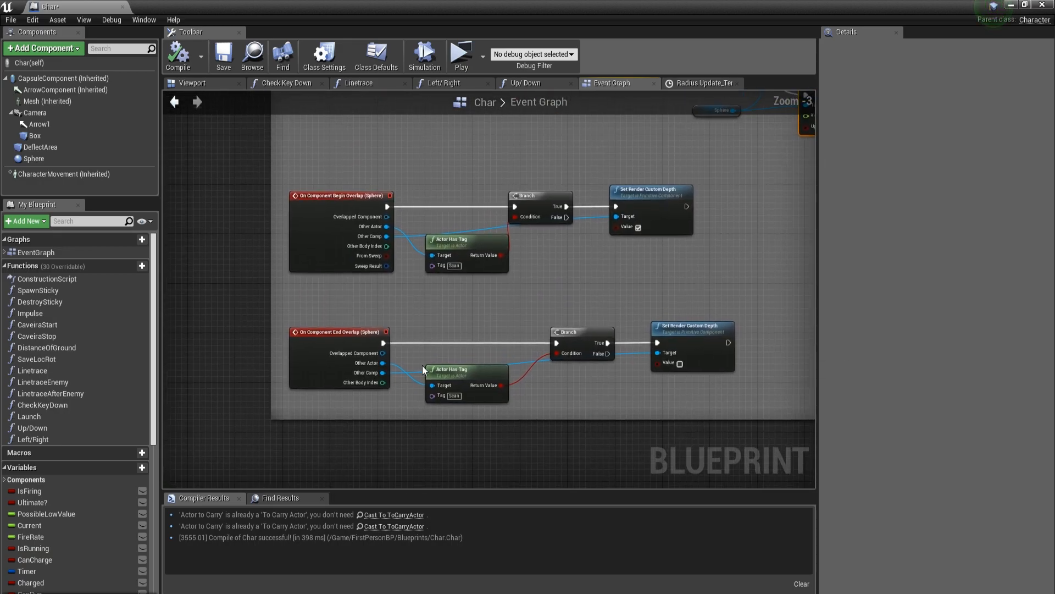
left_click_drag(272, 418, 240, 442)
right_click_drag(429, 378, 470, 410)
Step: Inspect the begin-overlap chain up to Set Render Custom Depth, play the level to check the highlight, and end the preview
scroll(337, 407, "up", 3)
right_click_drag(349, 270, 267, 305)
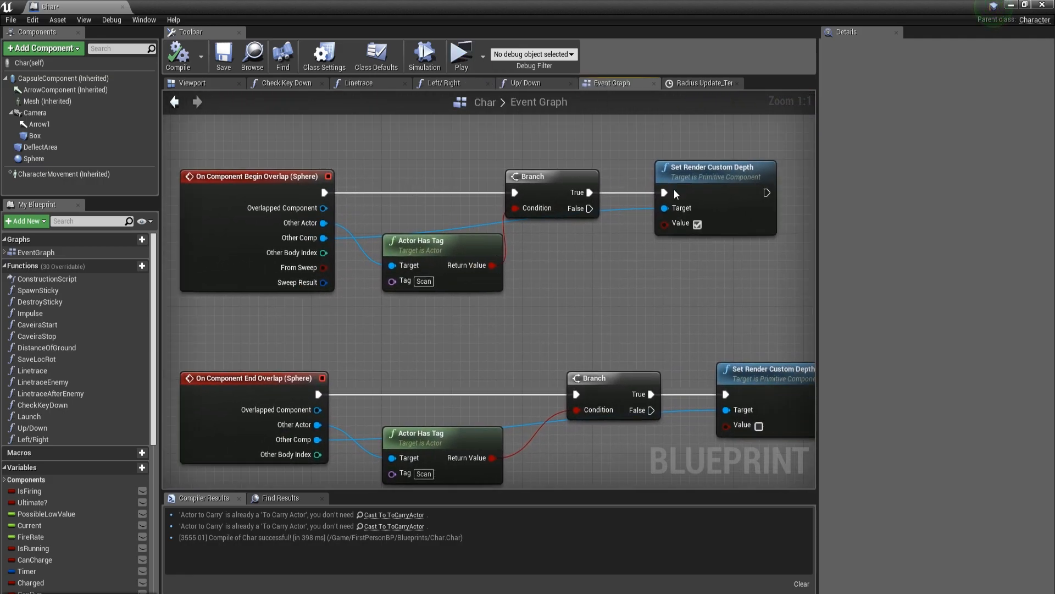
right_click_drag(669, 201, 607, 227)
left_click(461, 54)
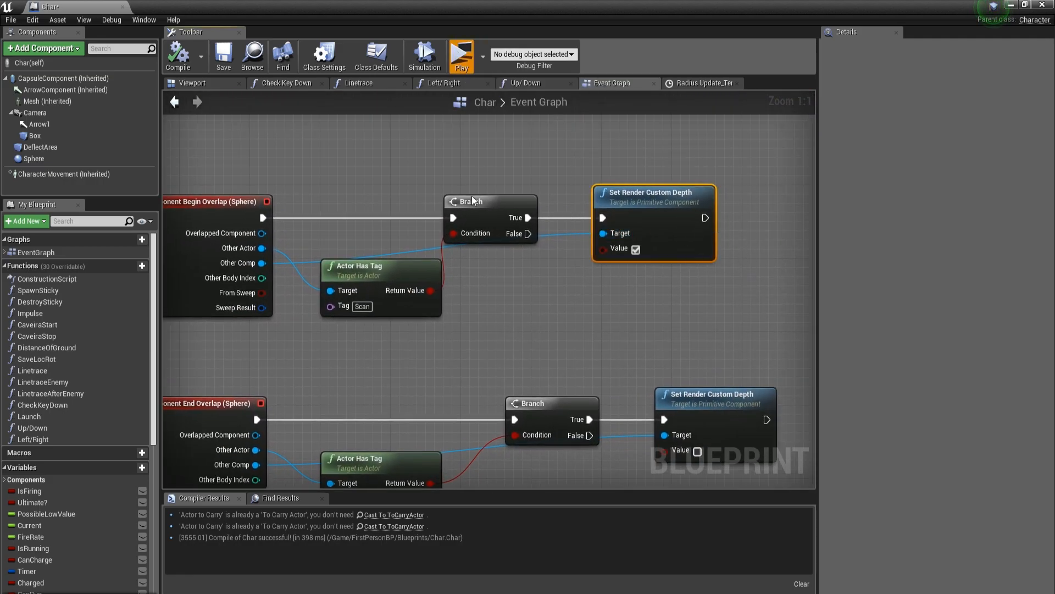
key("w")
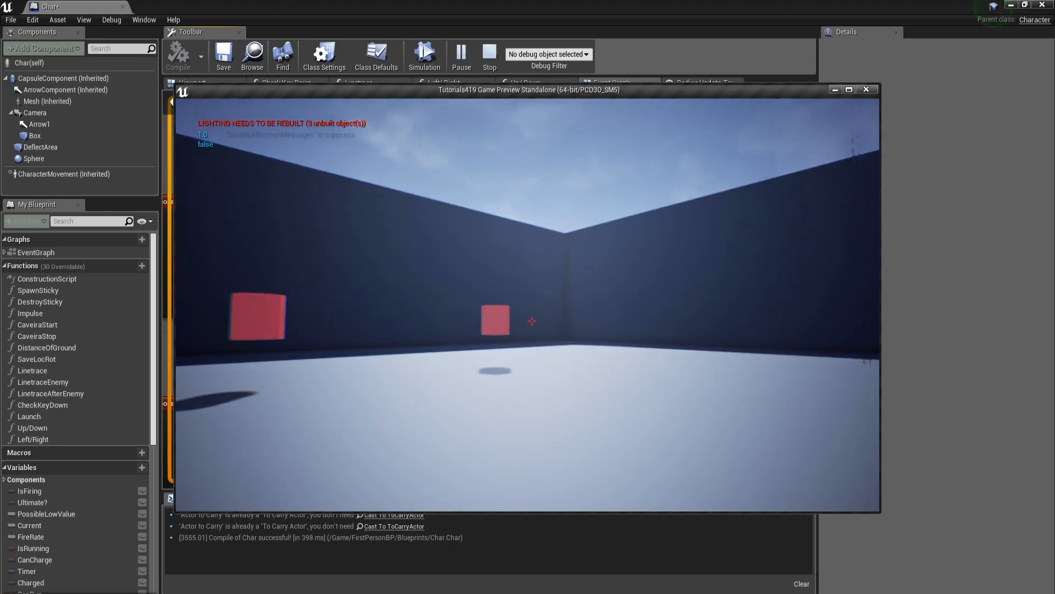
key("Escape")
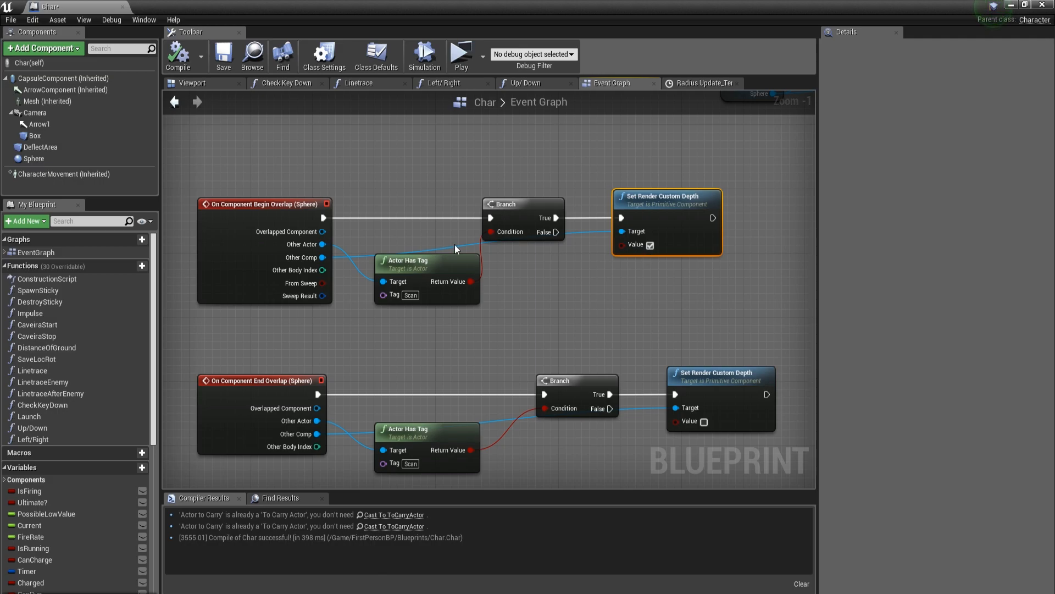
Step: Examine the On Component Begin Overlap event, its Sphere component and the connected Actor Has Tag node
right_click_drag(250, 256, 440, 259)
left_click(441, 259)
scroll(440, 259, "up", 1)
right_click_drag(443, 312, 389, 327)
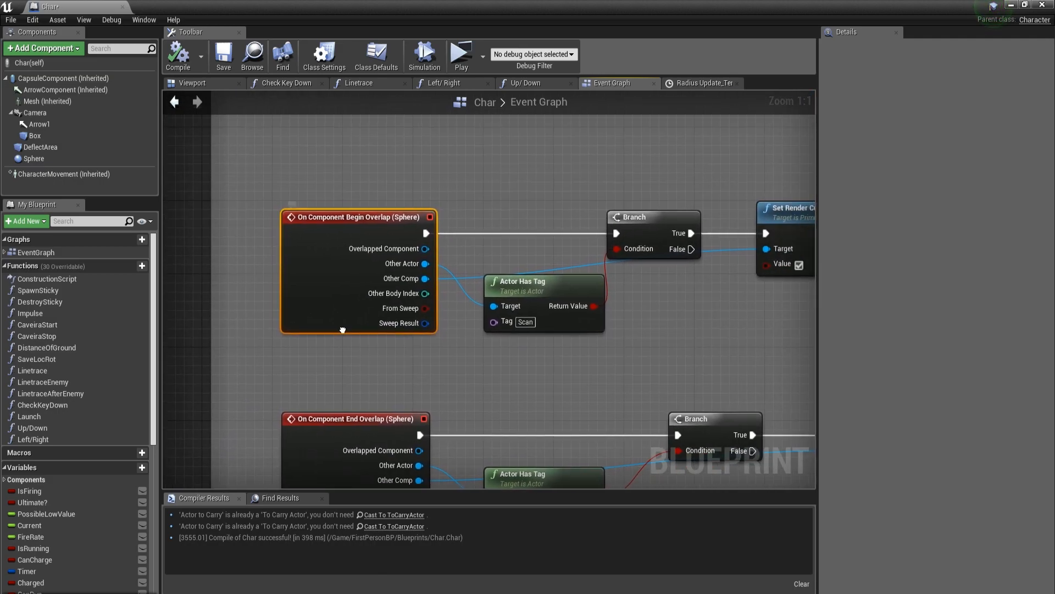
left_click(33, 159)
left_click(427, 292)
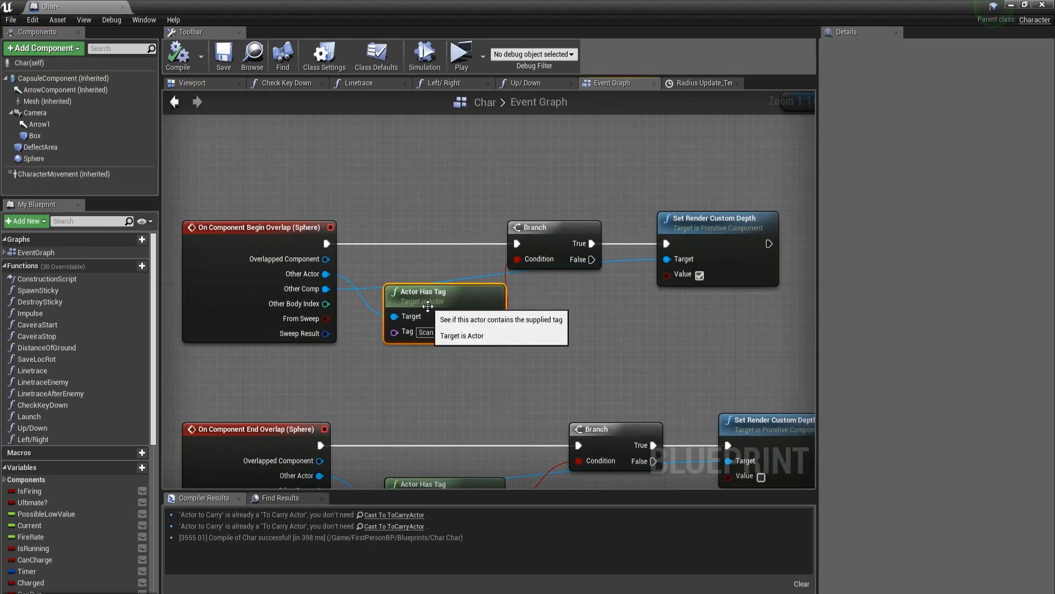
Step: Move the begin-overlap chain's Branch and Set Render Custom Depth nodes further away from the Actor Has Tag node
right_click_drag(460, 308, 449, 324)
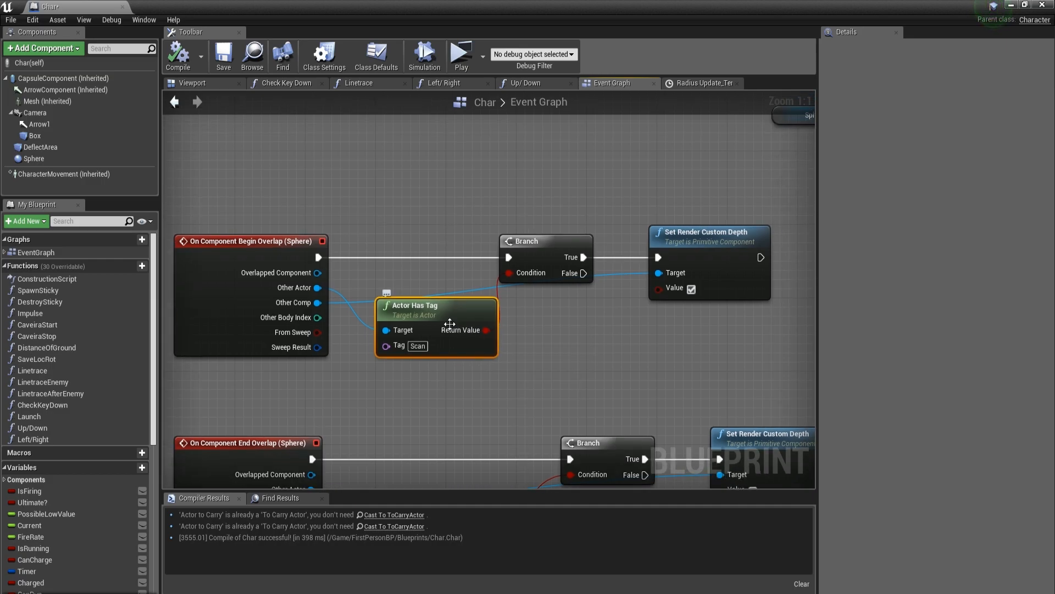
right_click_drag(516, 347, 407, 363)
left_click_drag(681, 330, 440, 242)
left_click_drag(434, 257, 520, 257)
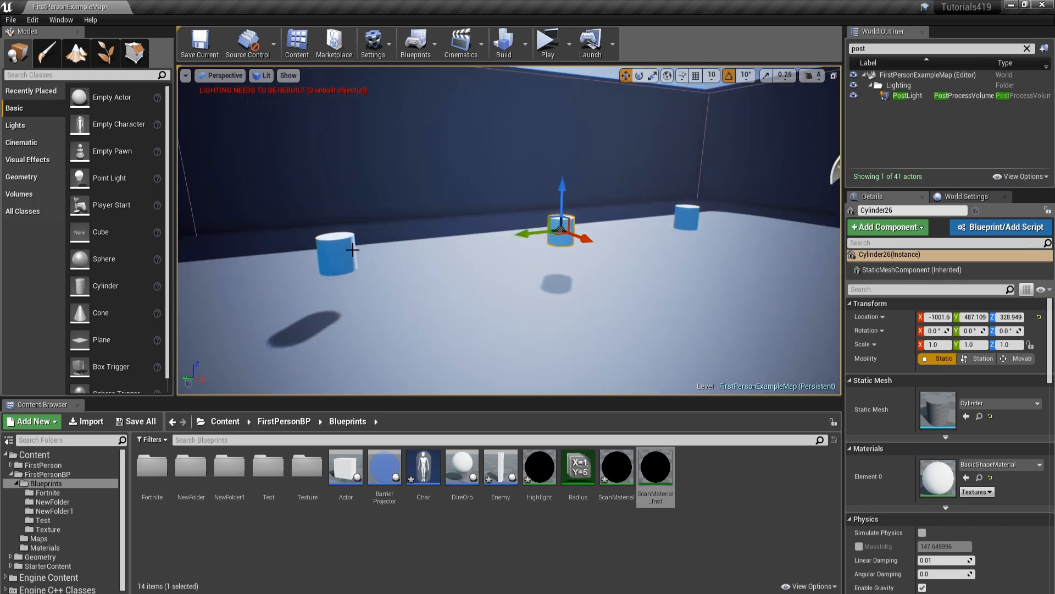
Step: In the level editor, select the three cylinders, filter their details by "tag" to check their tags, and return to the Char blueprint
left_click(353, 249)
left_click(561, 231, "ctrl")
left_click(686, 217, "ctrl")
left_click(888, 225)
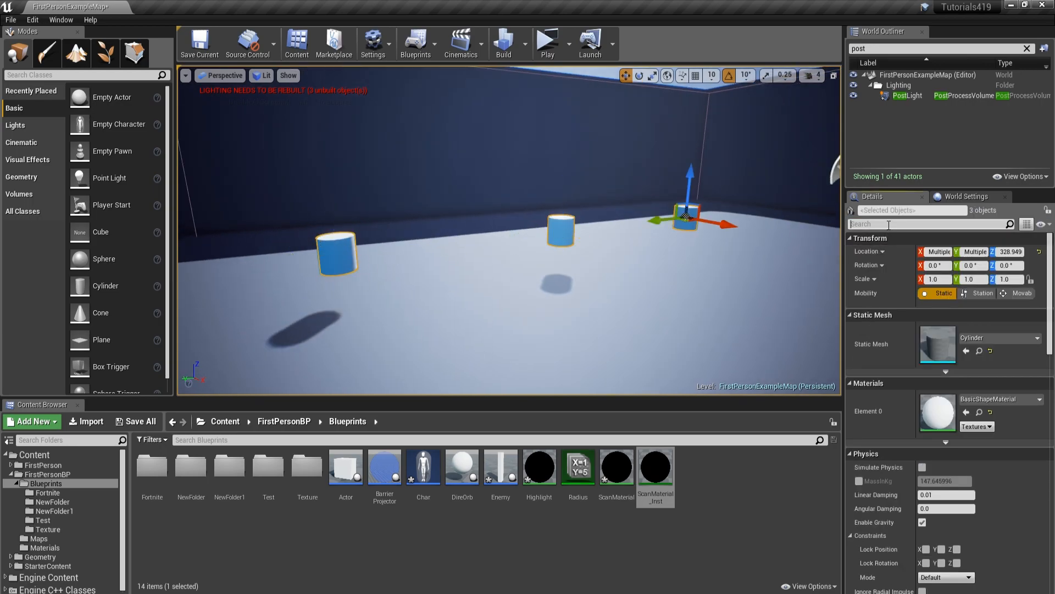
type("tag")
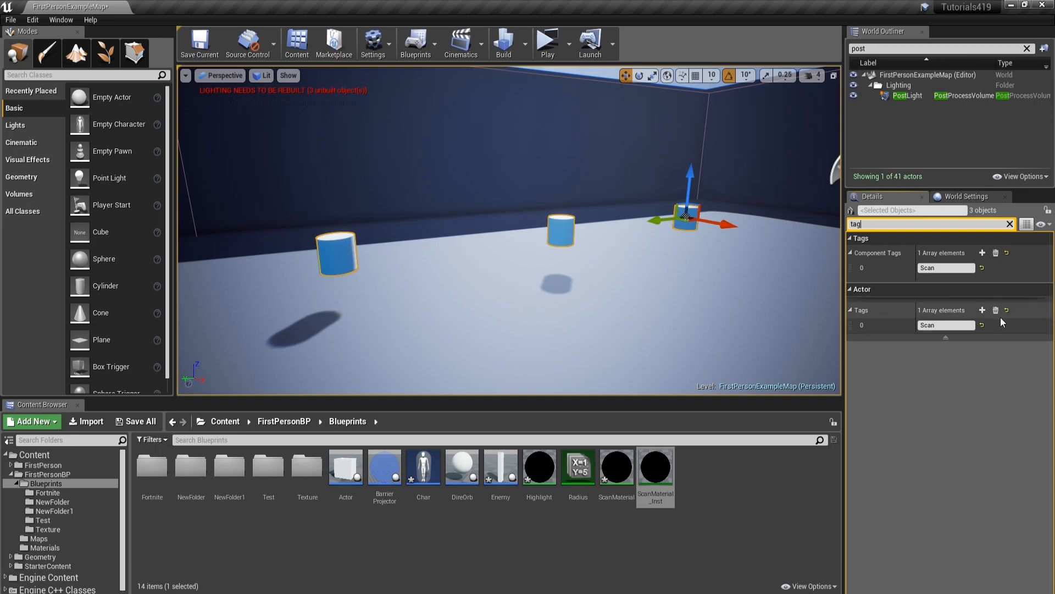
left_click(616, 592)
Step: Examine how Actor Has Tag and Branch lead to Set Render Custom Depth, and locate the On Component End Overlap event
right_click_drag(418, 391, 650, 353)
left_click(571, 295)
right_click_drag(556, 311, 385, 366)
right_click_drag(623, 276, 468, 291)
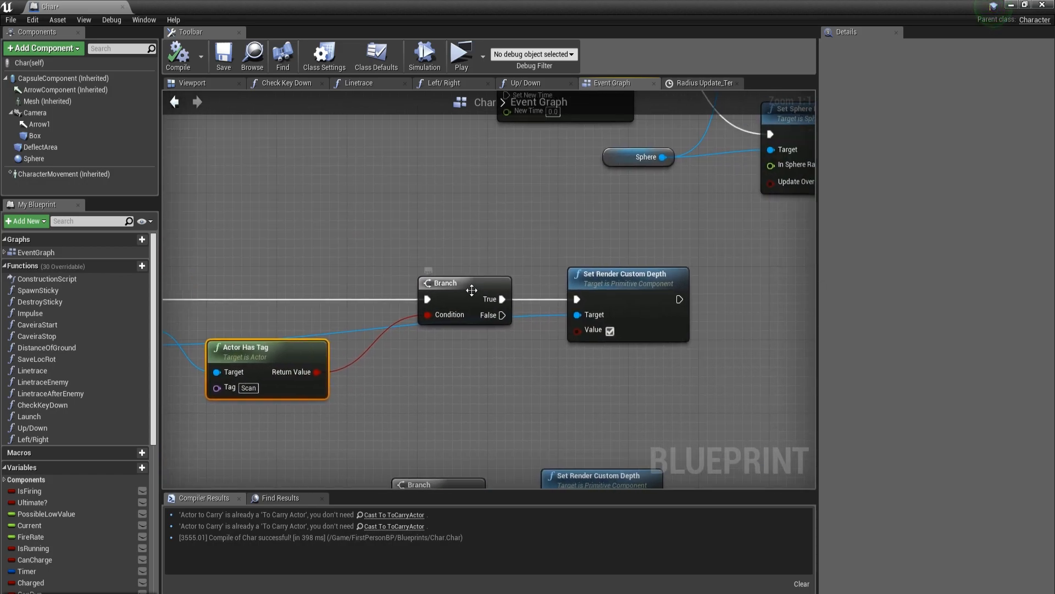
right_click_drag(586, 289, 774, 255)
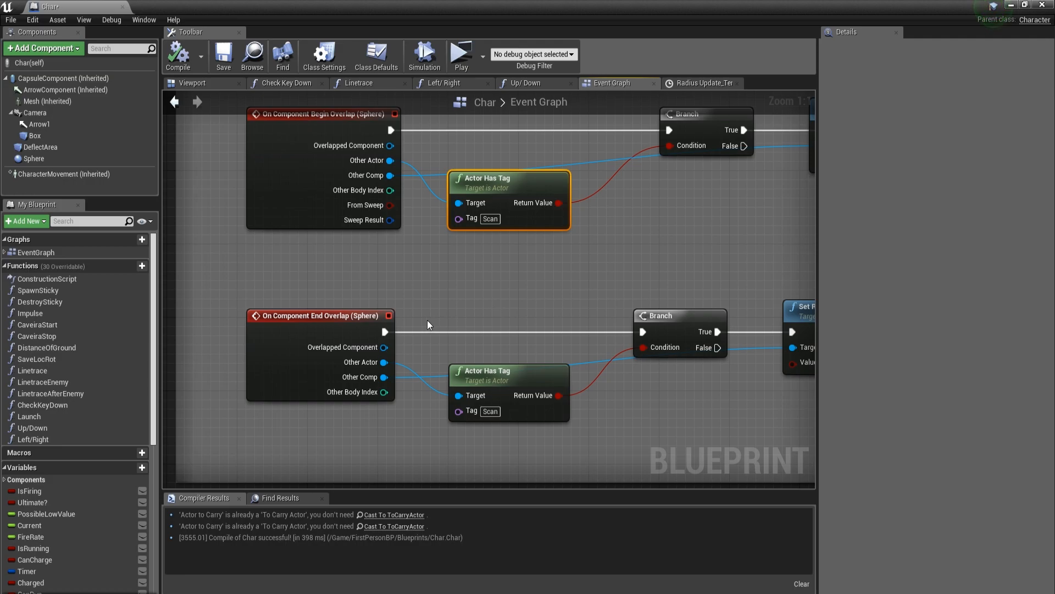
right_click_drag(393, 337, 408, 363)
left_click(339, 356)
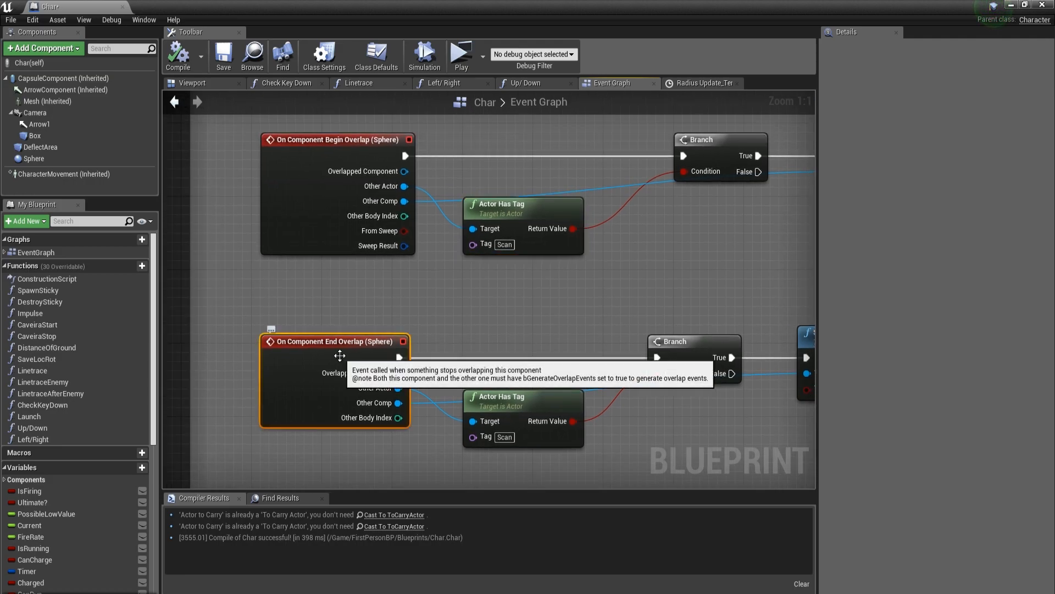
Step: Examine how the On Component End Overlap chain runs through Actor Has Tag and Branch to Set Render Custom Depth
right_click_drag(340, 356, 250, 320)
left_click(429, 286)
right_click_drag(430, 286, 404, 283)
right_click_drag(450, 346, 518, 375)
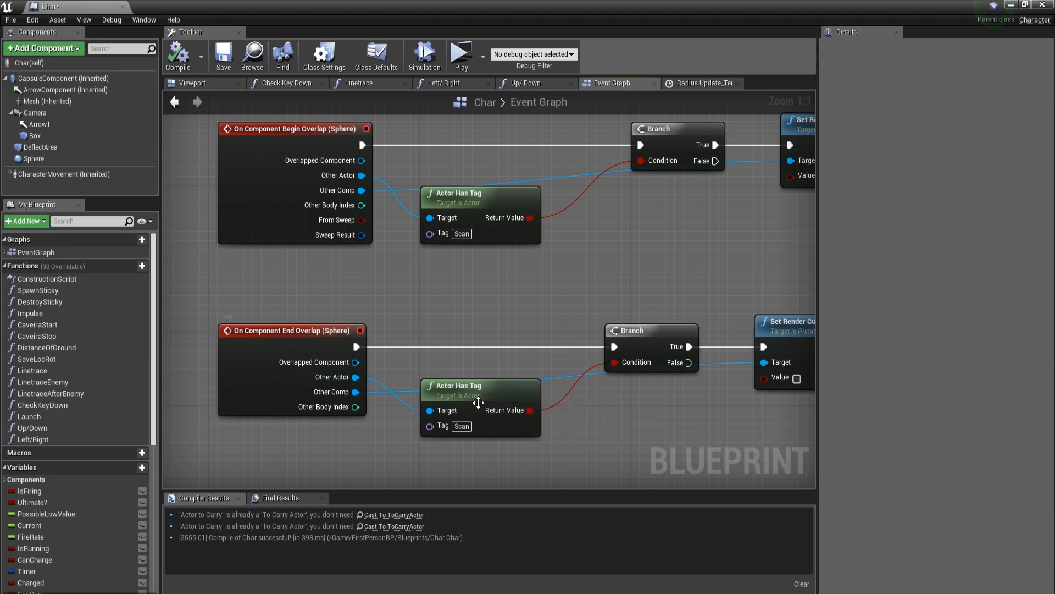
right_click_drag(492, 426, 446, 422)
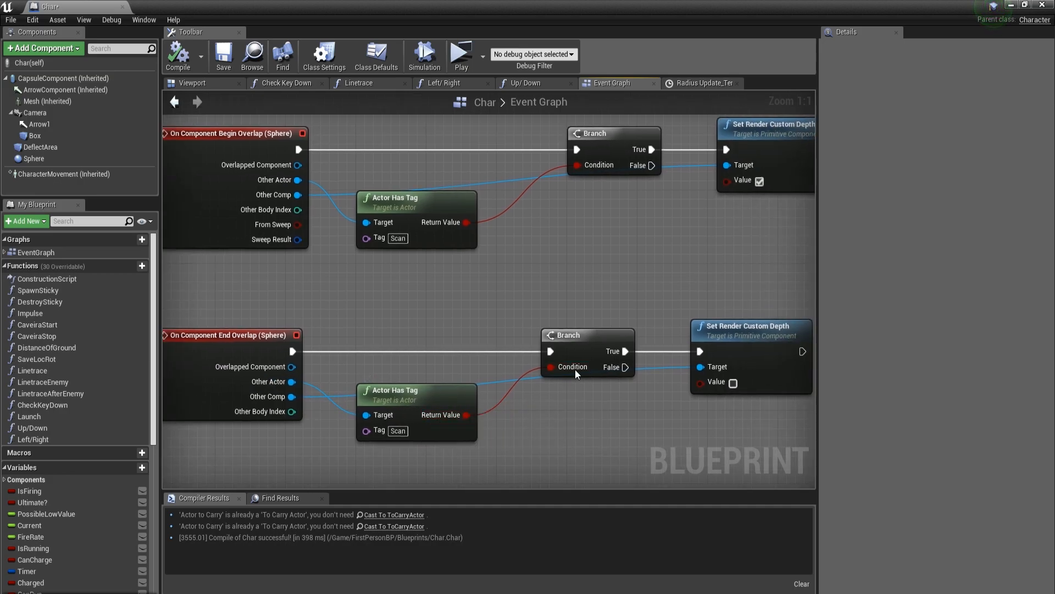
right_click_drag(688, 354, 548, 392)
scroll(306, 197, "down", 3)
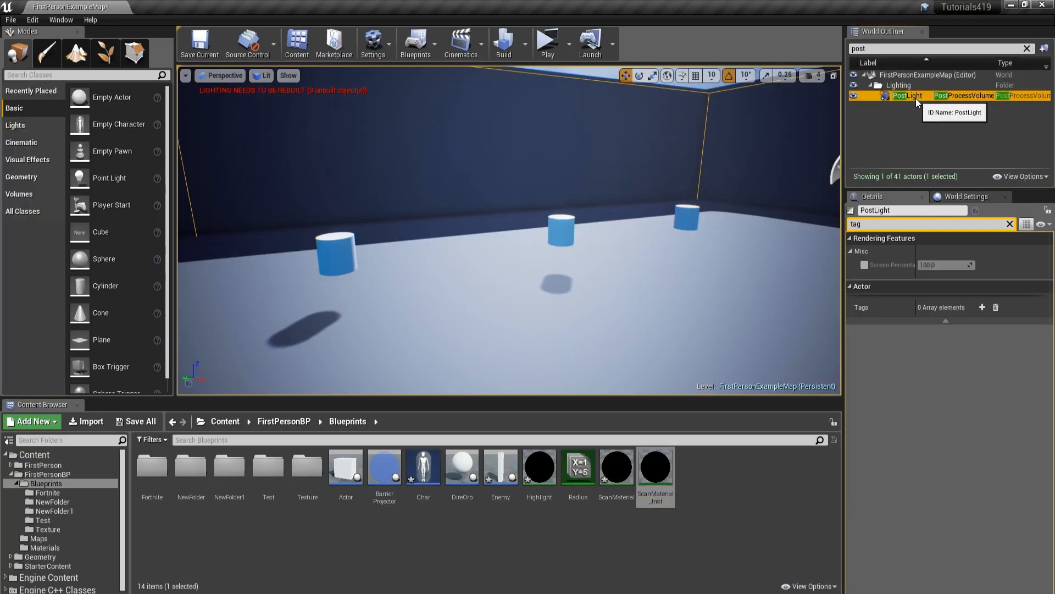
Step: In the level editor, filter the PostLight volume's details by "mate" to check its post process materials
left_click(910, 224)
key("BackSpace")
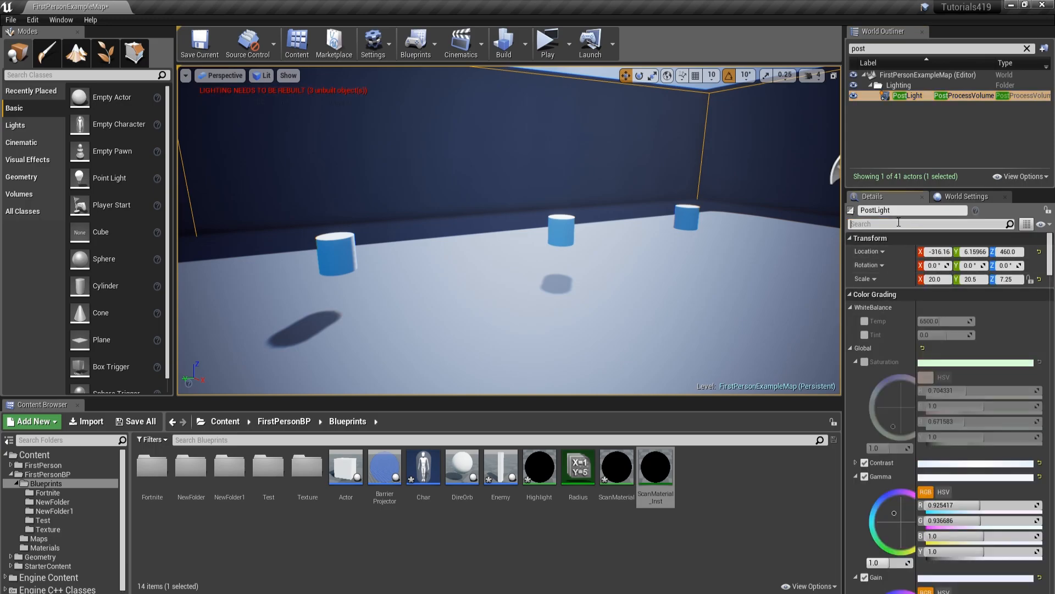
type("mate")
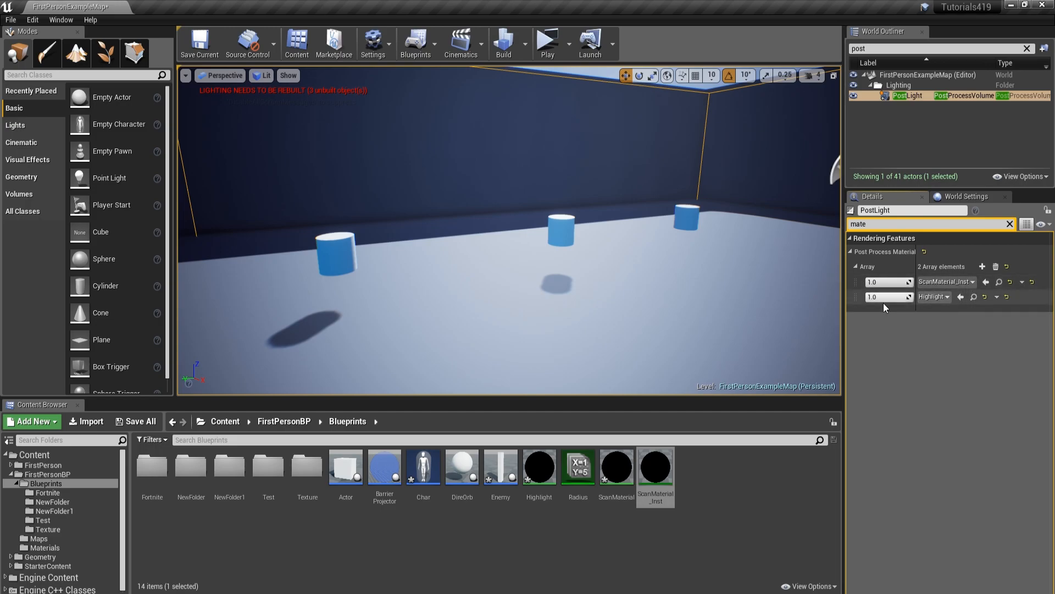
Step: Play the level in a preview window and walk the character around the three blue cylinders
key("a")
right_click_drag(556, 275, 530, 267)
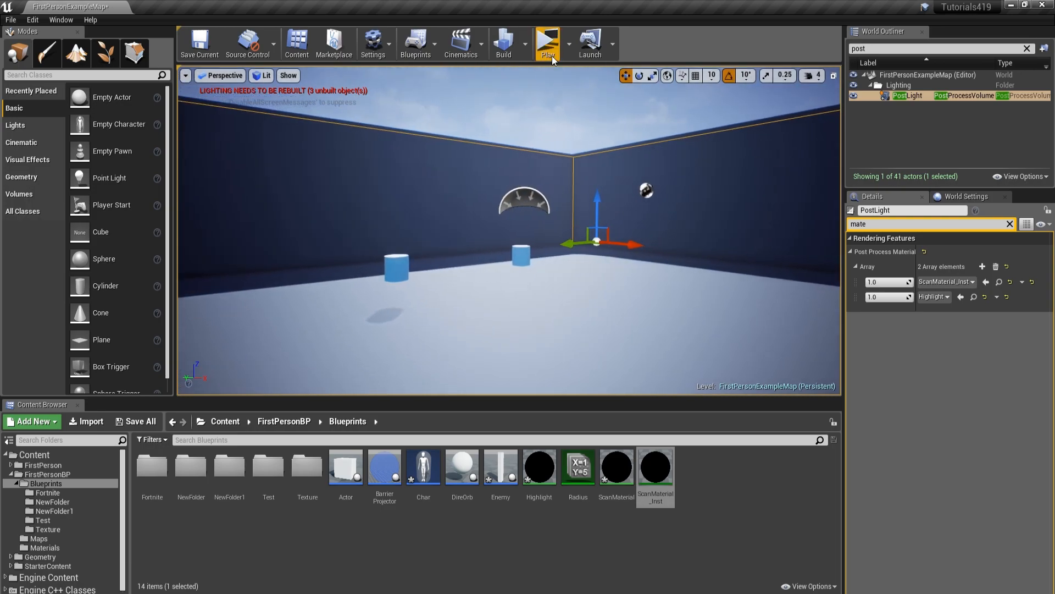
left_click(548, 44)
key("a")
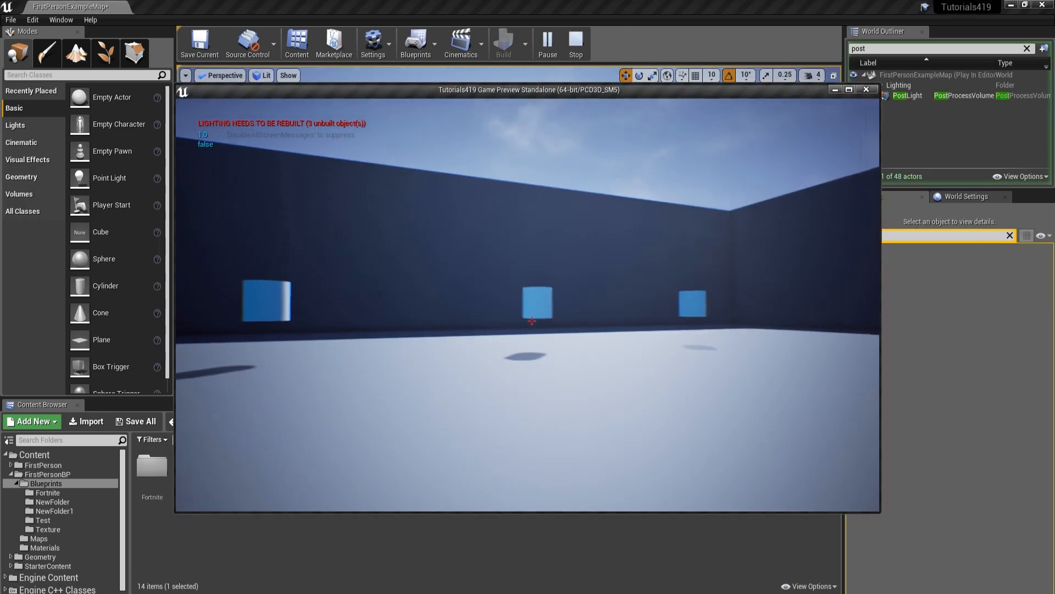
key("w")
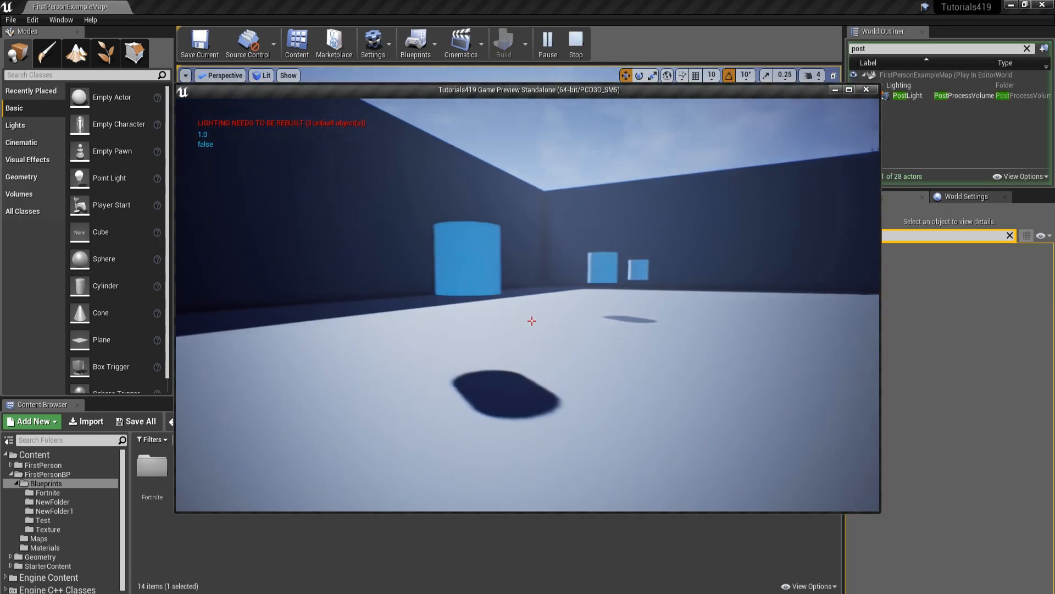
key("w")
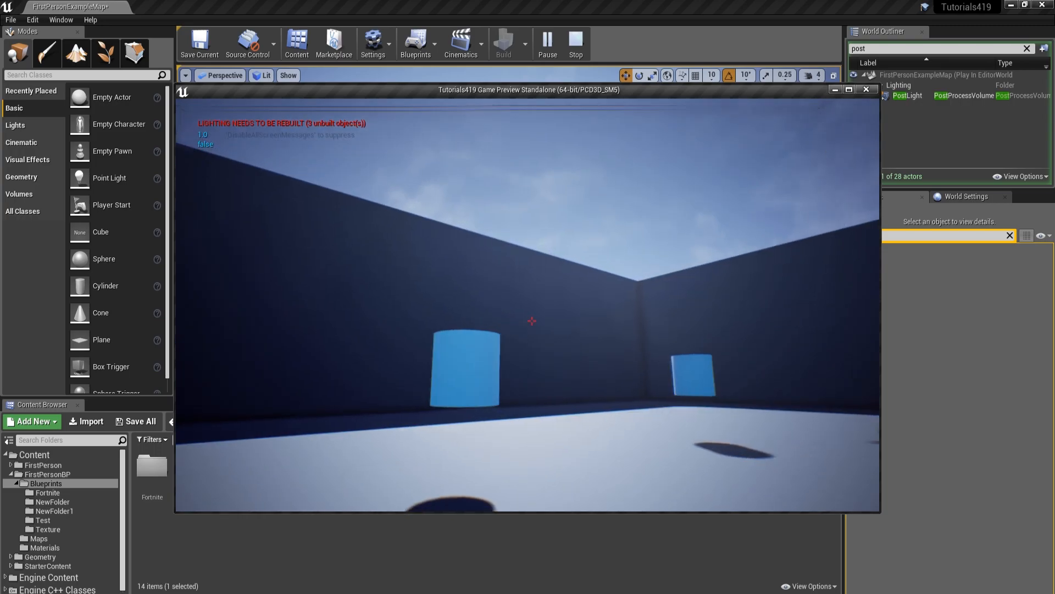
key("s")
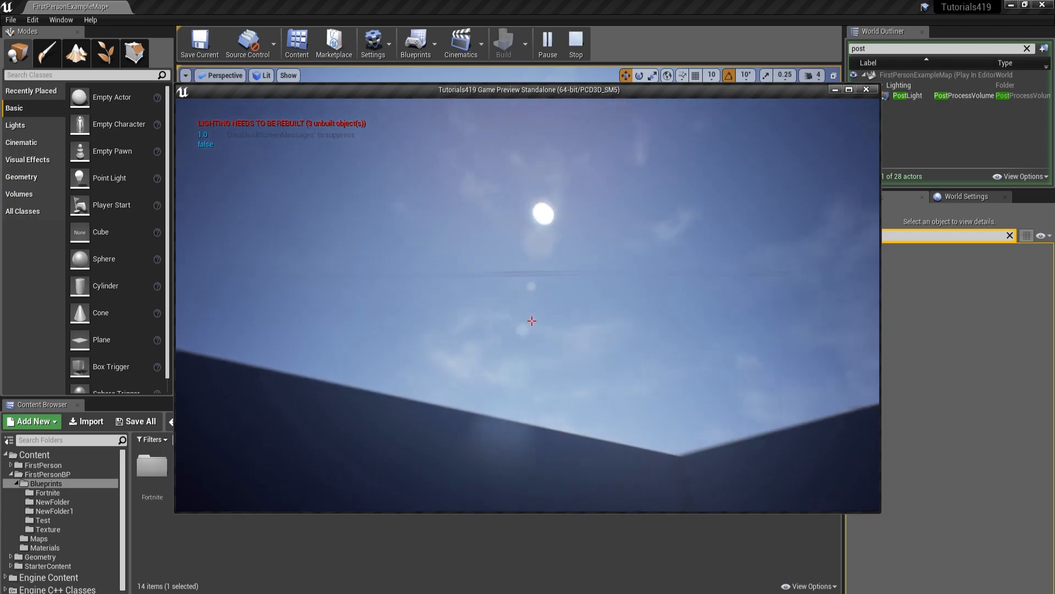
key("a")
key("d")
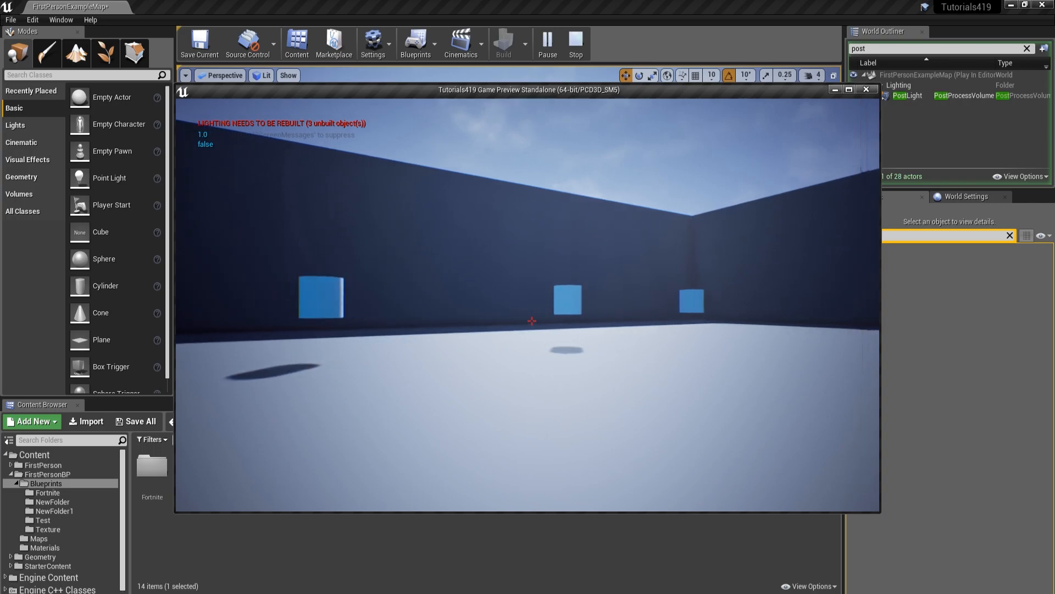
key("a")
key("d")
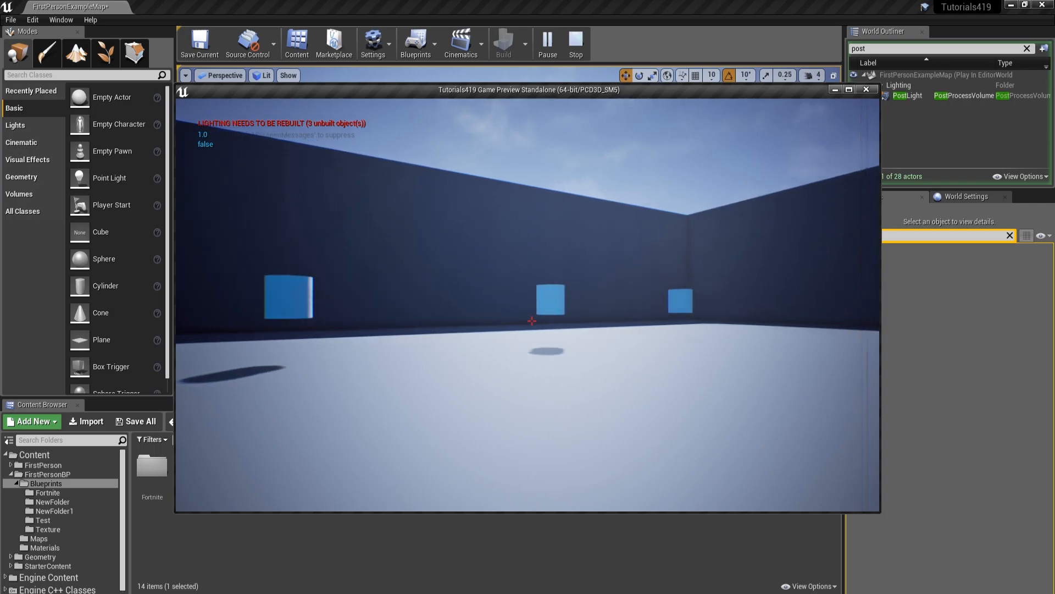